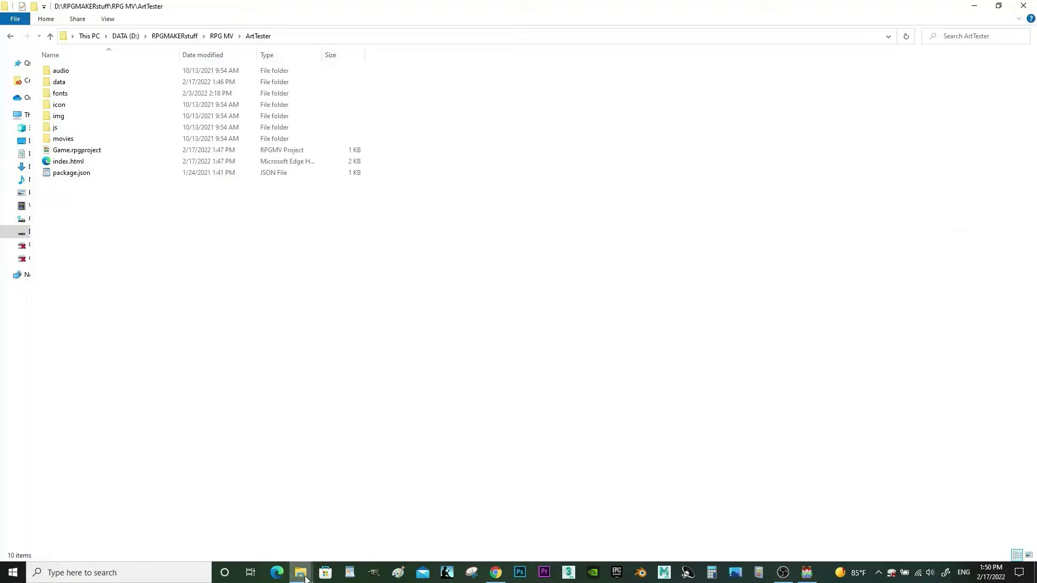
# Step: Extract freeBworld.zip directly into the Downloads folder
pyautogui.moveTo(300, 571)
pyautogui.click(262, 539)
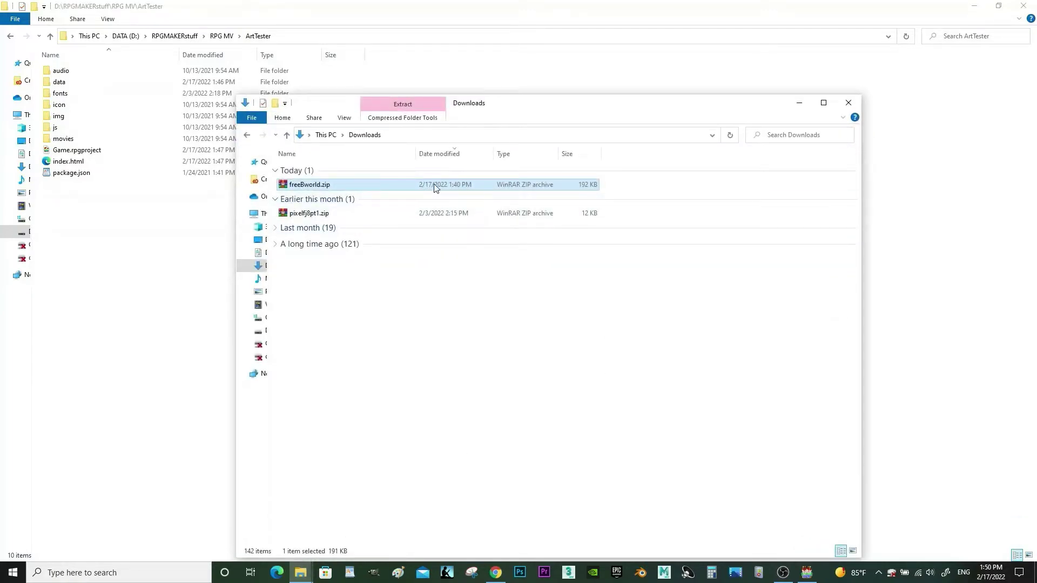
pyautogui.rightClick(514, 185)
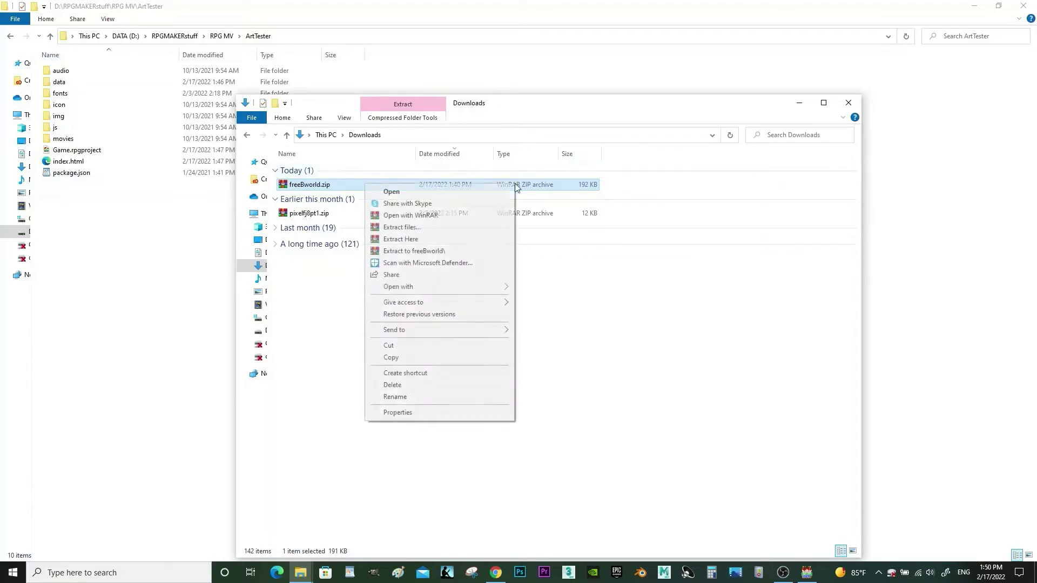
pyautogui.click(431, 241)
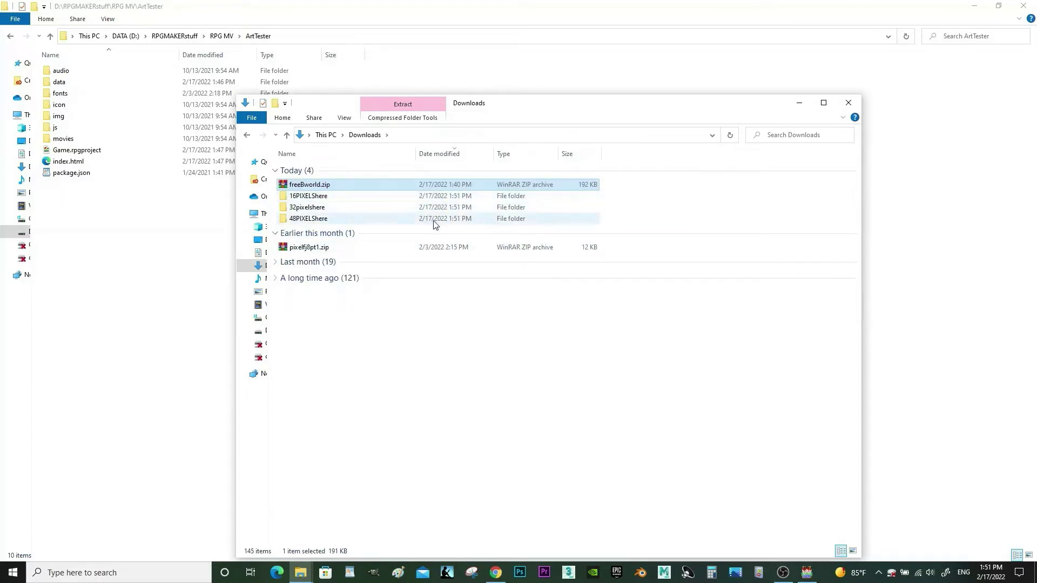
# Step: Open the extracted 48PIXELShere folder and move its window aside from the ArtTester file list
pyautogui.click(437, 199)
pyautogui.click(436, 207)
pyautogui.click(434, 218)
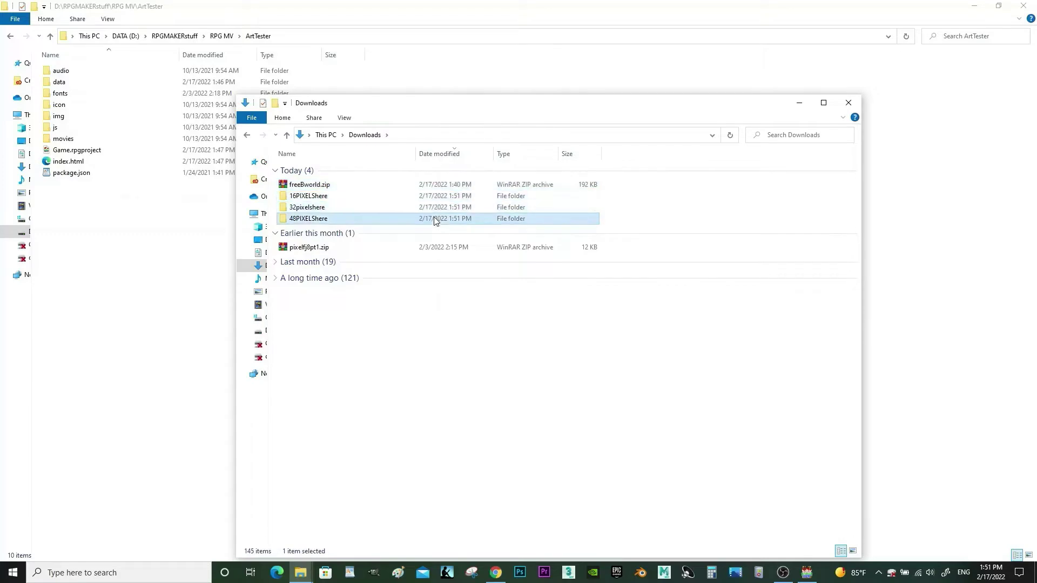
pyautogui.doubleClick(537, 223)
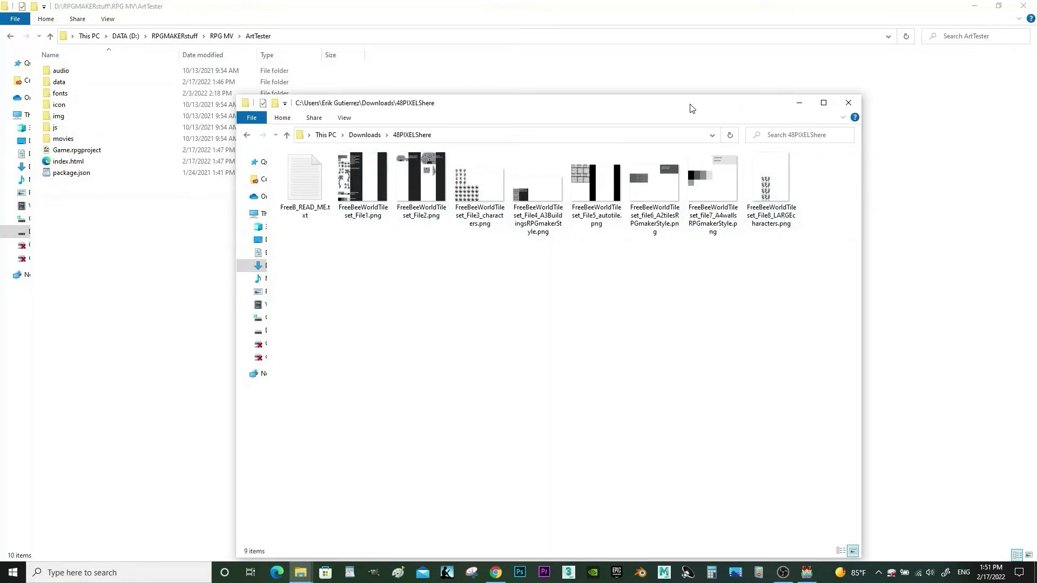
pyautogui.moveTo(692, 108); pyautogui.dragTo(801, 83)
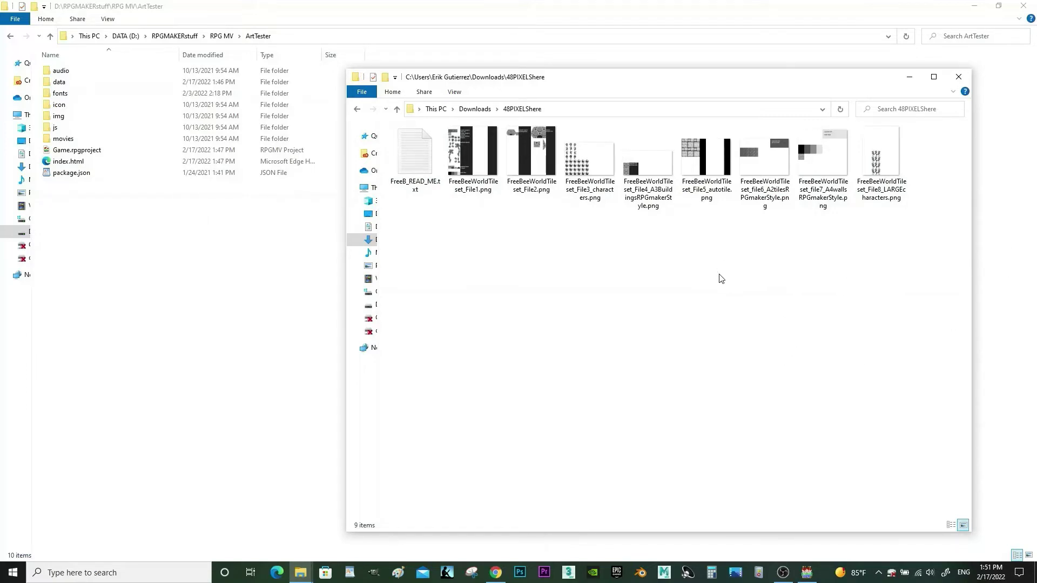
# Step: View the FreeBeeWorldTileset_File3_characters.png and FreeBeeWorldTileset_File8_LARGEcharacters.png images, closing each one after checking it
pyautogui.click(589, 168)
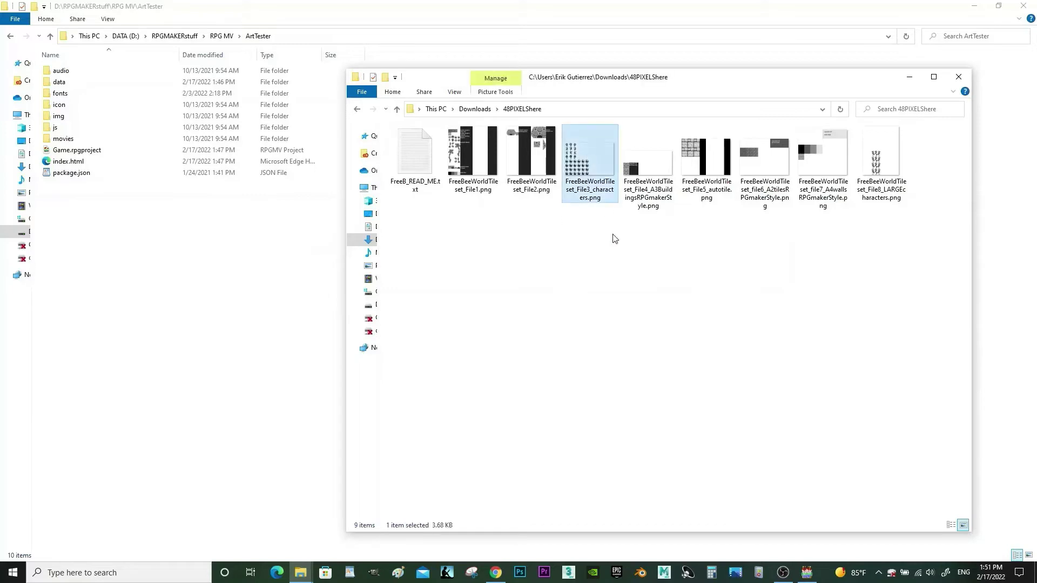
pyautogui.doubleClick(597, 166)
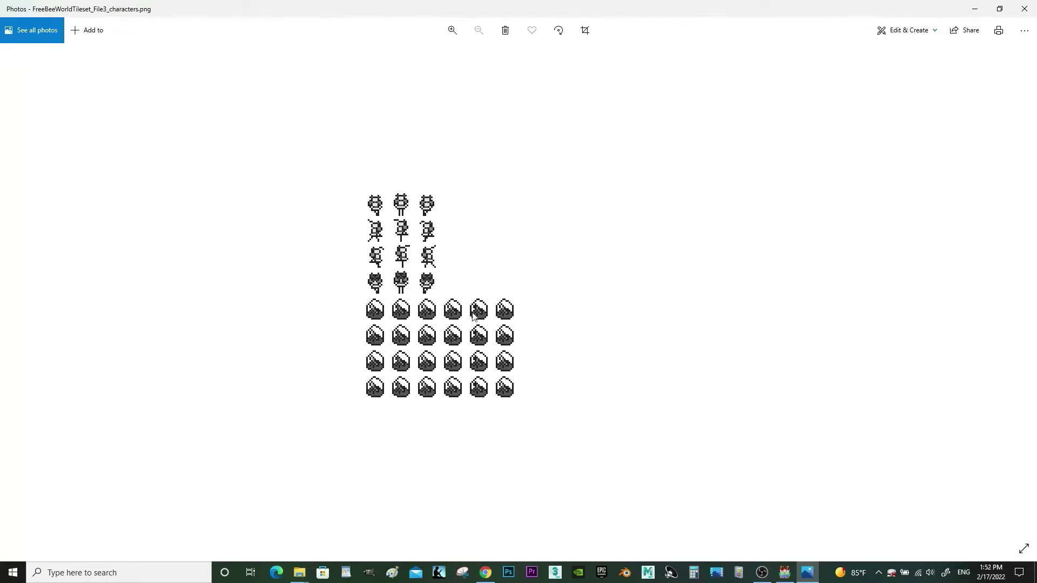
pyautogui.click(1023, 9)
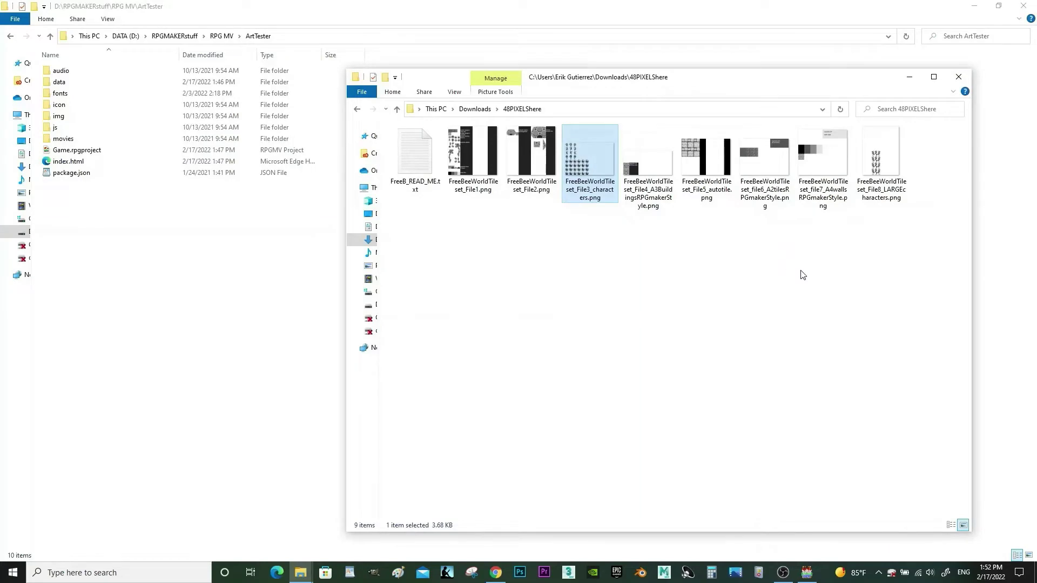
pyautogui.doubleClick(880, 162)
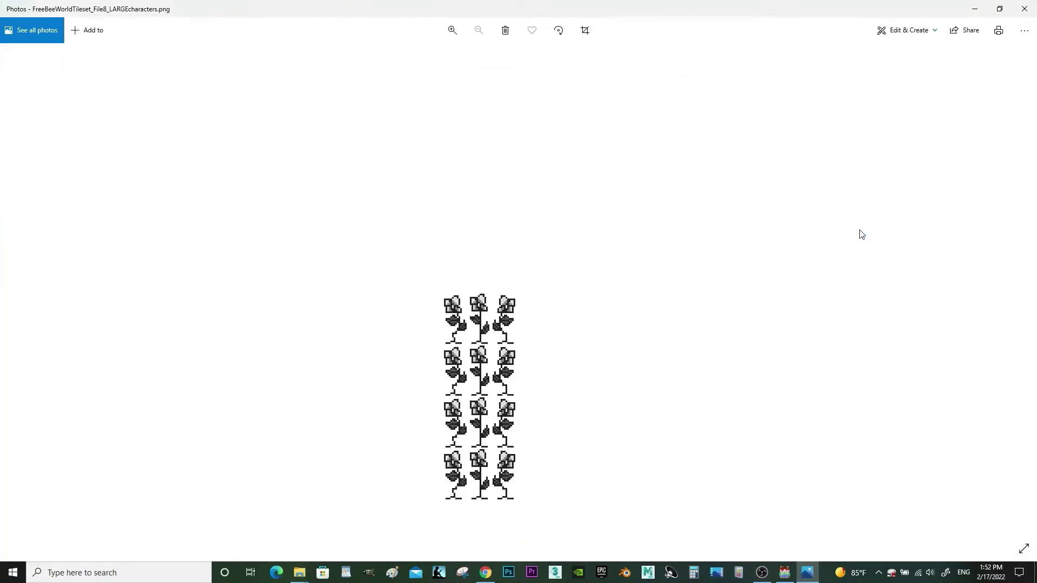
pyautogui.click(1022, 11)
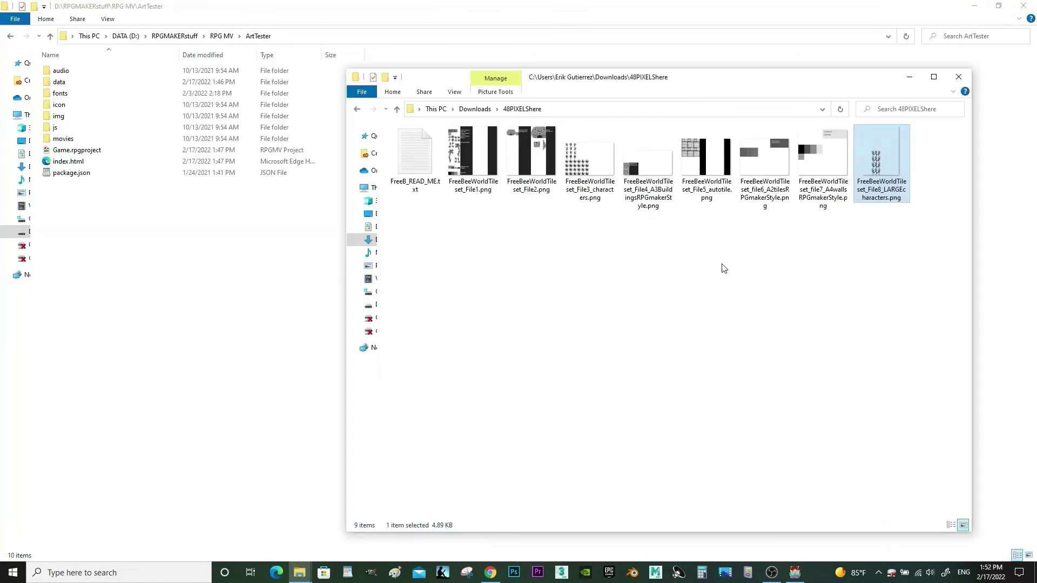
# Step: Copy the File3 characters and File8 LARGEcharacters images from 48PIXELShere into the ArtTester project's img\characters folder
pyautogui.keyDown('ctrl'); pyautogui.click(598, 167); pyautogui.keyUp('ctrl')
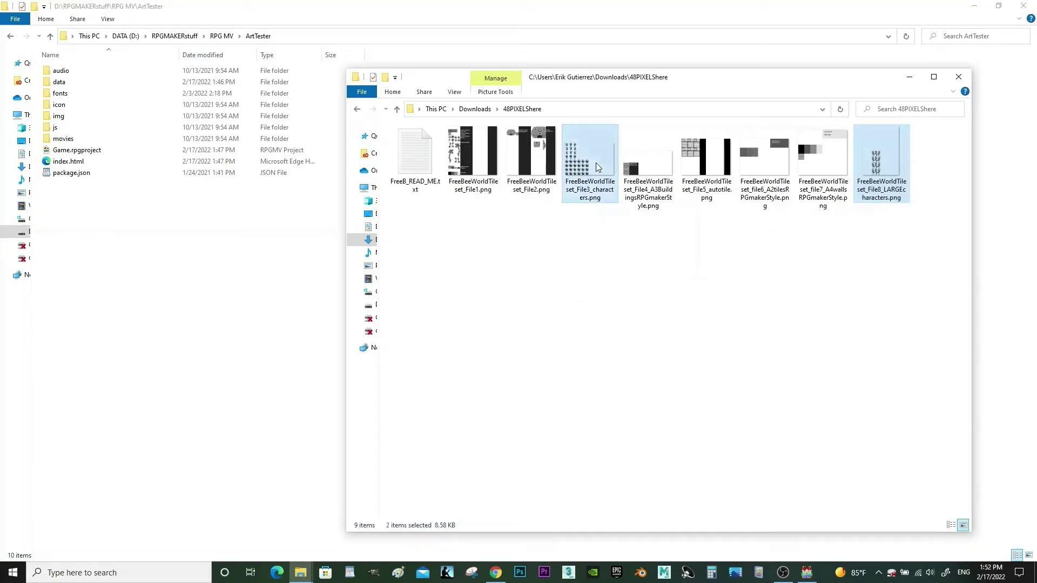
pyautogui.rightClick(598, 167)
pyautogui.click(443, 416)
pyautogui.click(910, 80)
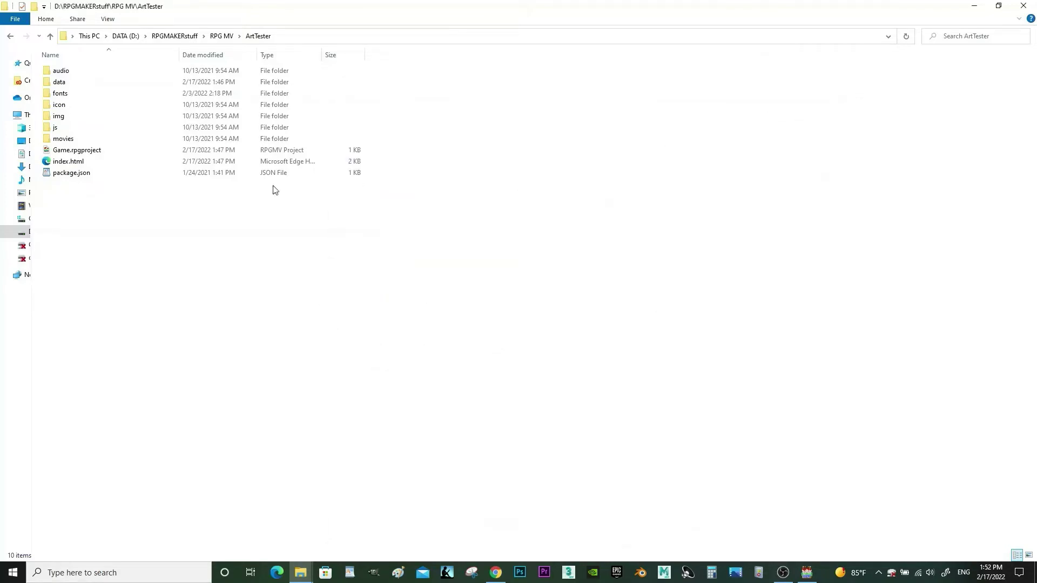
pyautogui.doubleClick(114, 120)
pyautogui.click(94, 108)
pyautogui.doubleClick(94, 107)
pyautogui.rightClick(669, 292)
pyautogui.click(566, 365)
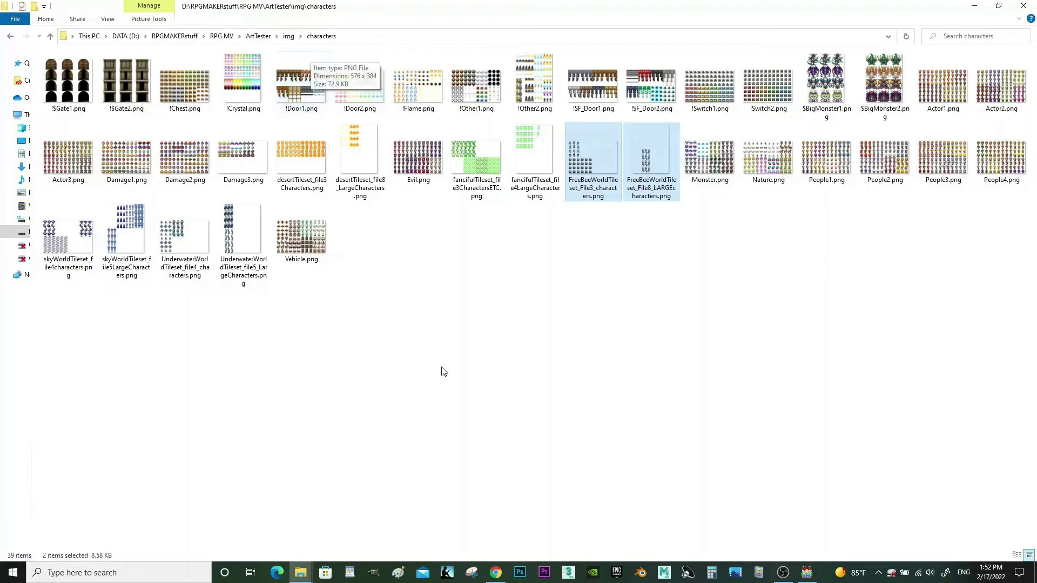
# Step: Copy the six FreeBeeWorldTileset images File1, File2, File4, File5, file6 and file7 from the 48PIXELShere folder
pyautogui.moveTo(303, 574)
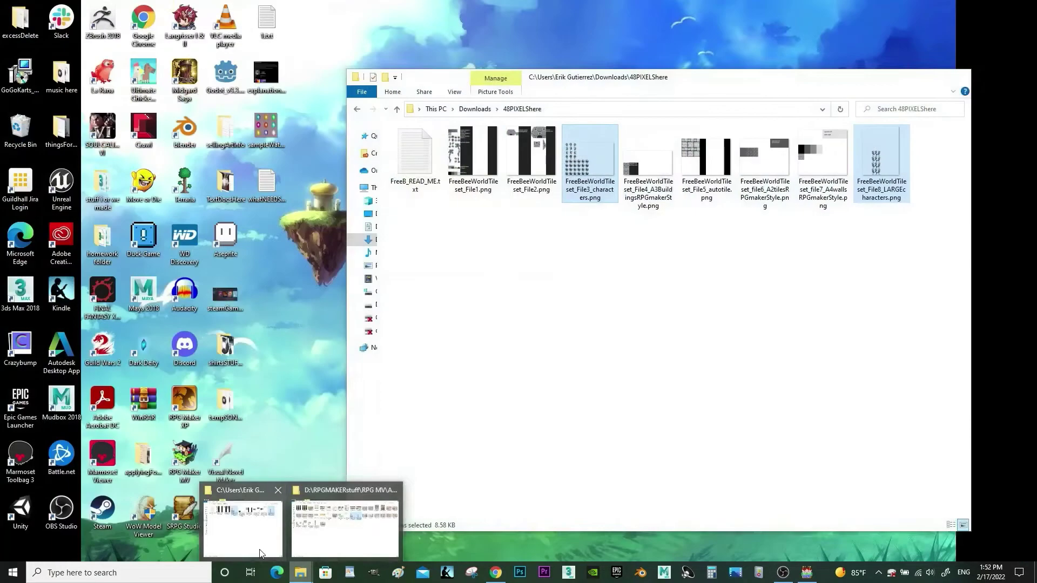
pyautogui.click(242, 526)
pyautogui.click(473, 156)
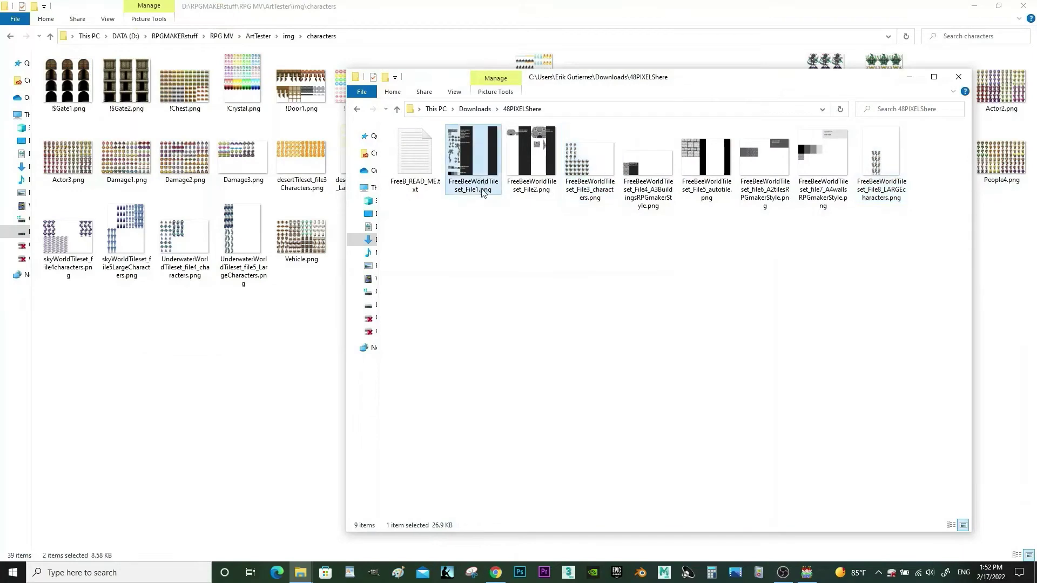
pyautogui.keyDown('ctrl'); pyautogui.click(531, 156); pyautogui.keyUp('ctrl')
pyautogui.keyDown('ctrl'); pyautogui.click(660, 184); pyautogui.keyUp('ctrl')
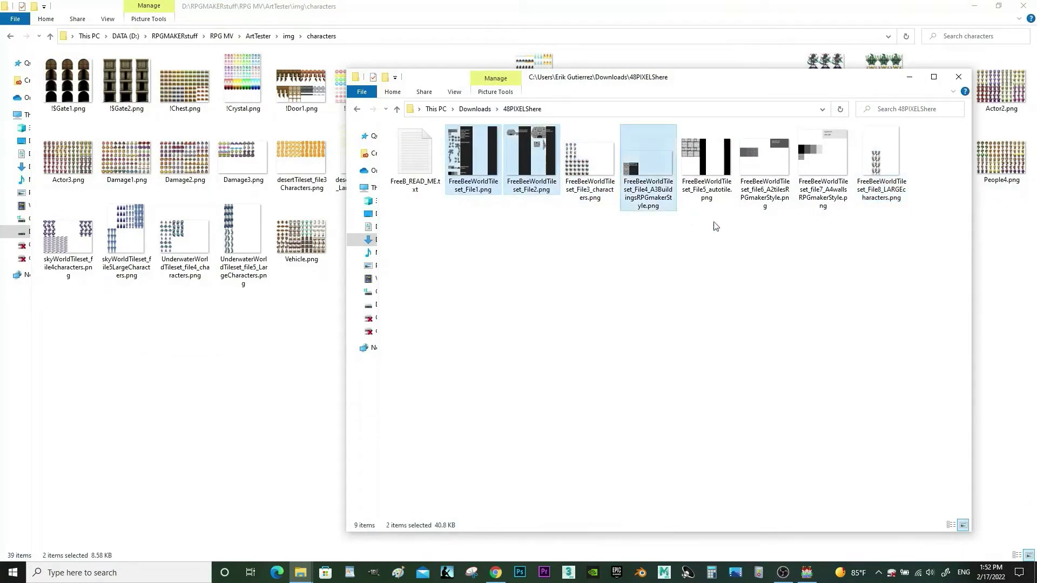
pyautogui.keyDown('ctrl'); pyautogui.click(706, 162); pyautogui.keyUp('ctrl')
pyautogui.keyDown('ctrl'); pyautogui.click(765, 162); pyautogui.keyUp('ctrl')
pyautogui.keyDown('ctrl'); pyautogui.click(820, 185); pyautogui.keyUp('ctrl')
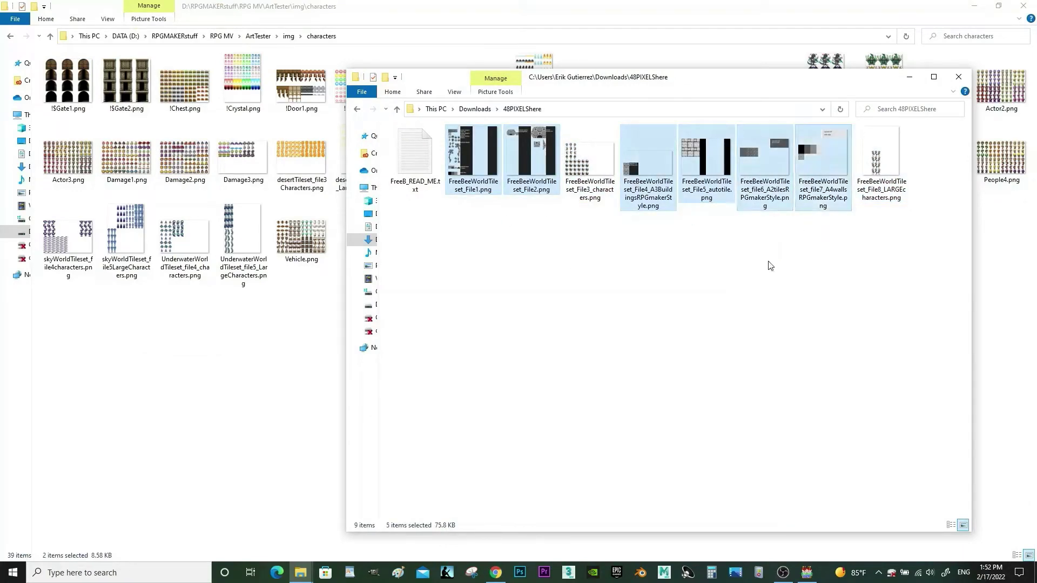
pyautogui.rightClick(708, 162)
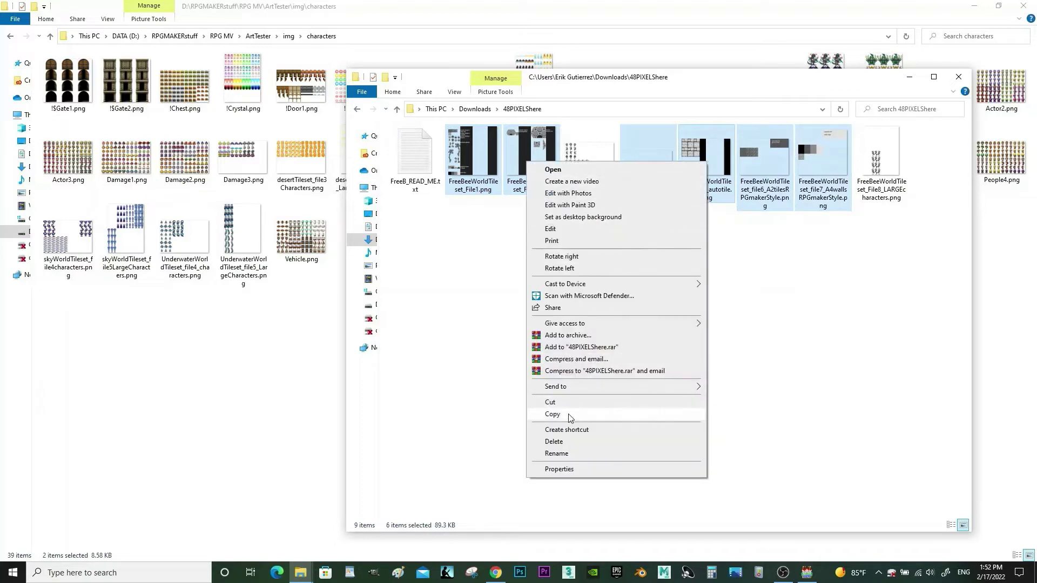
pyautogui.click(553, 415)
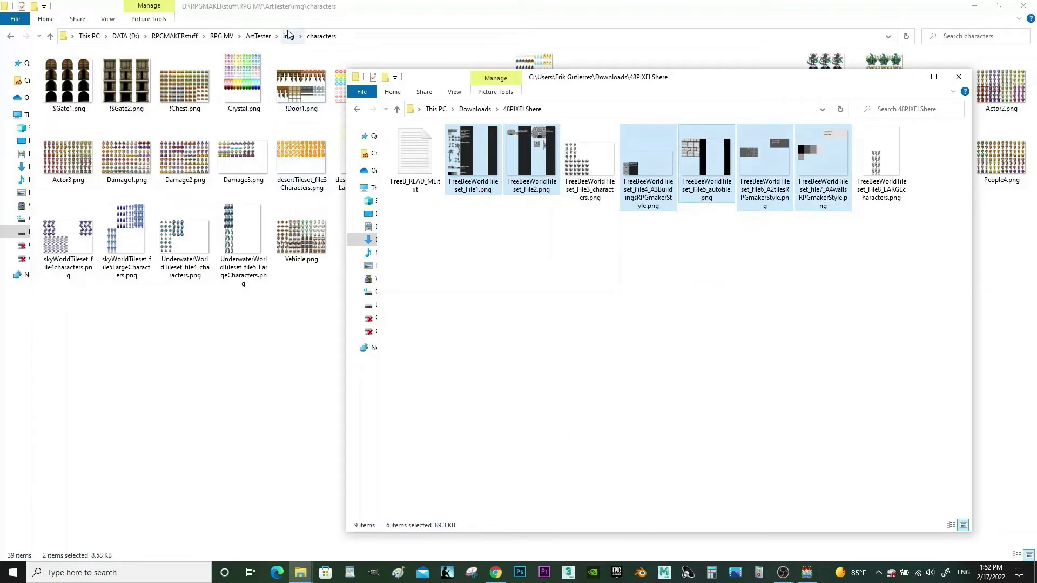
# Step: Paste the copied tileset images into the ArtTester project's img\tilesets folder
pyautogui.click(288, 36)
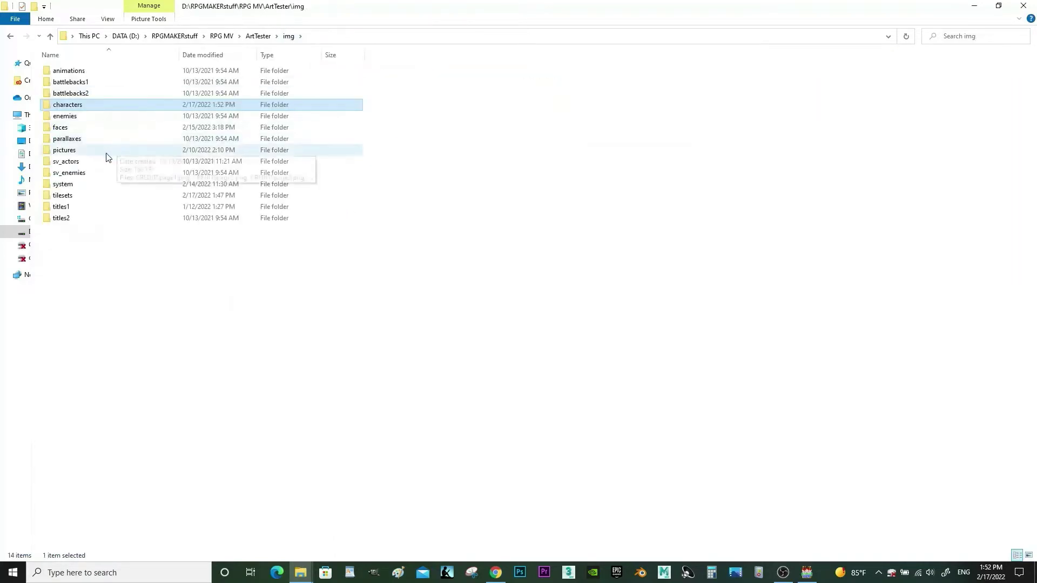
pyautogui.doubleClick(92, 200)
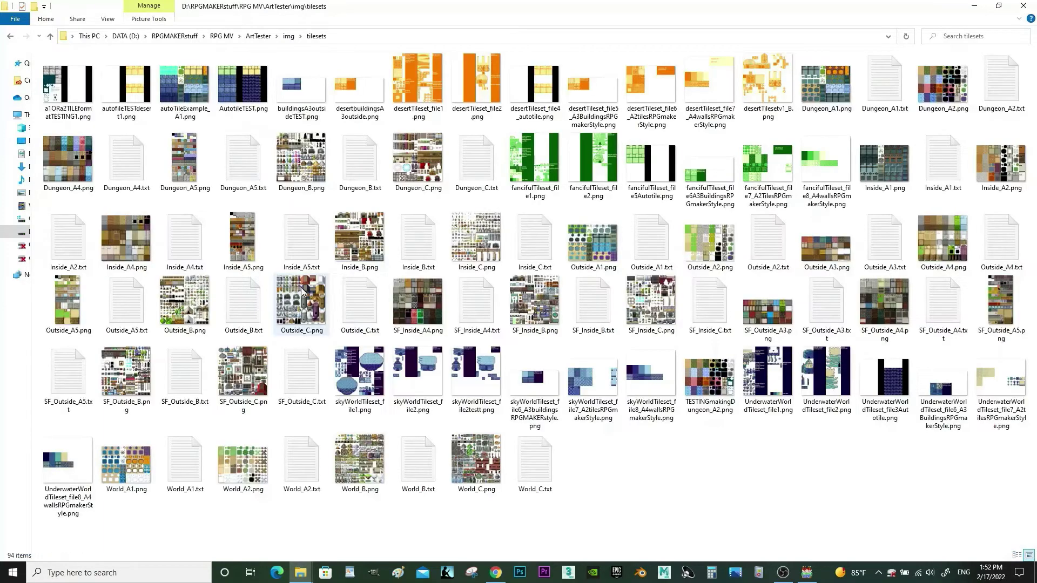
pyautogui.rightClick(751, 486)
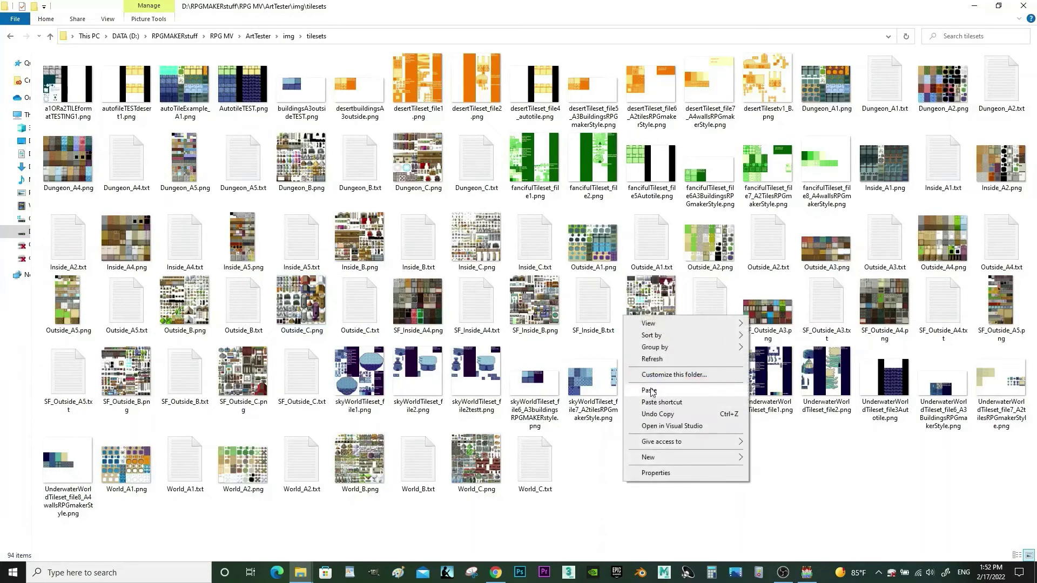
pyautogui.click(701, 390)
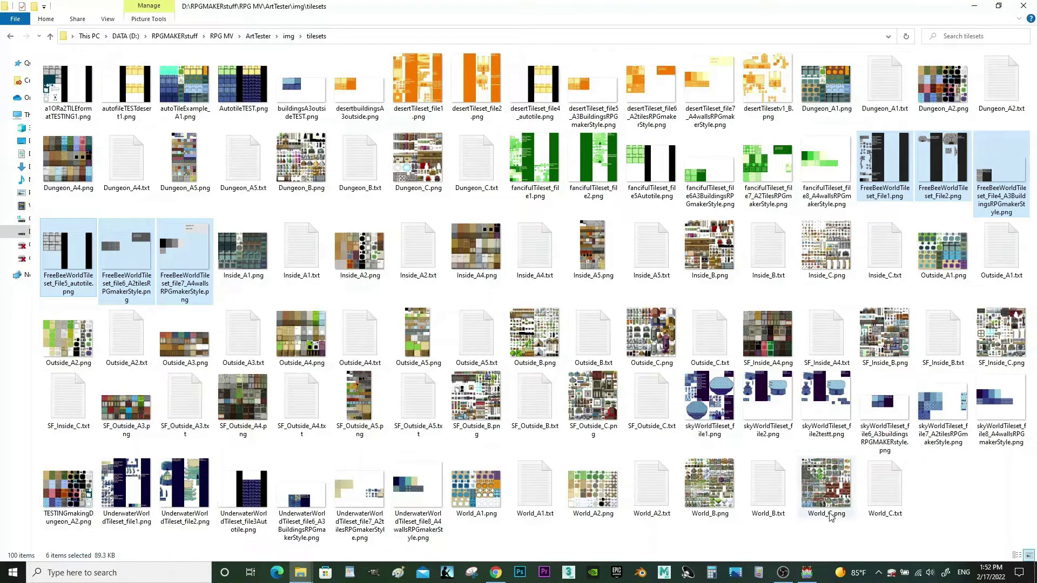
# Step: Switch to RPG Maker MV and check the tileset assigned in the freeBworld map's properties, leaving without changes
pyautogui.click(809, 574)
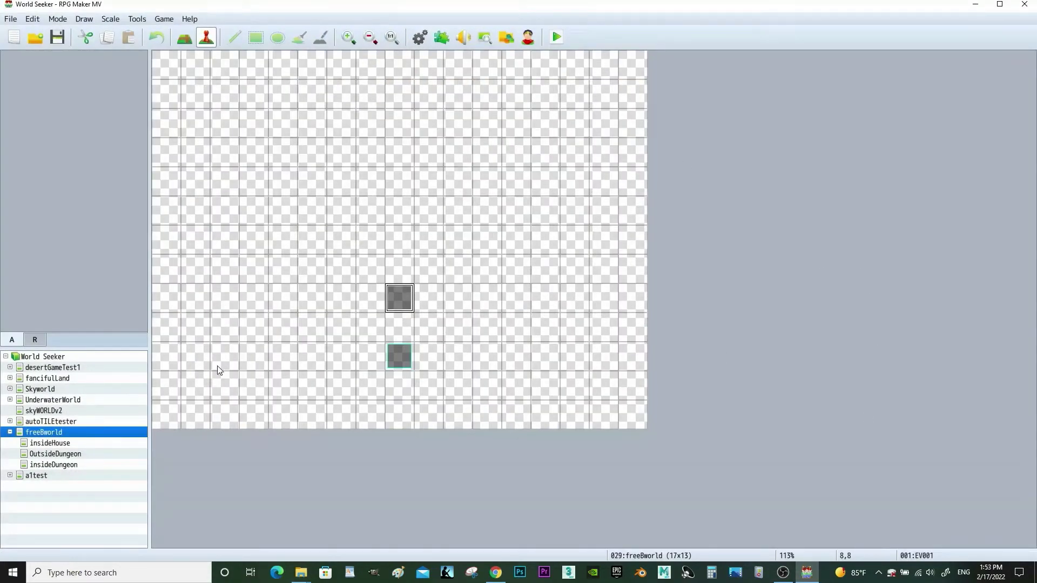
pyautogui.click(83, 443)
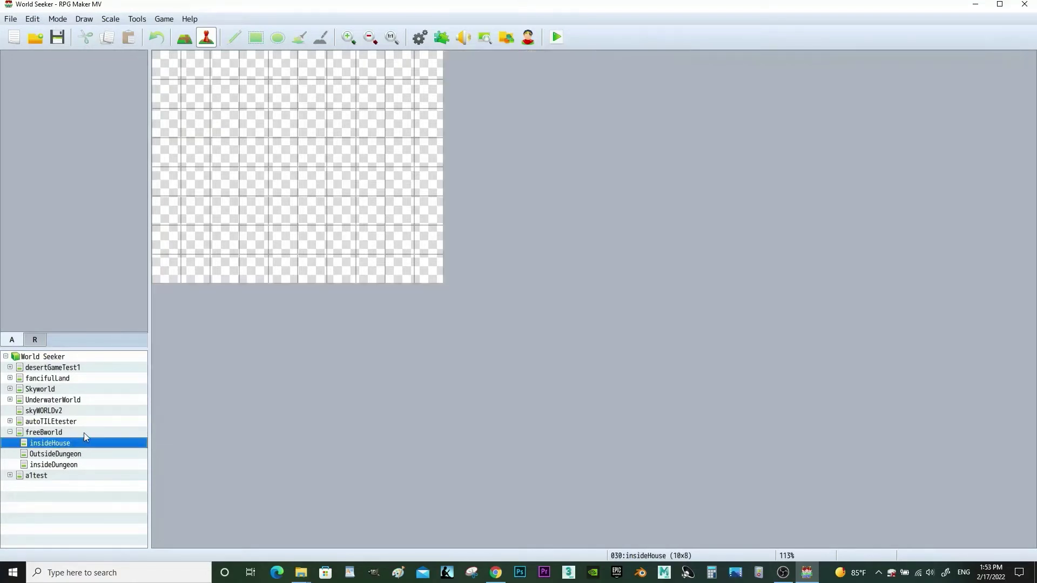
pyautogui.click(49, 432)
pyautogui.rightClick(85, 431)
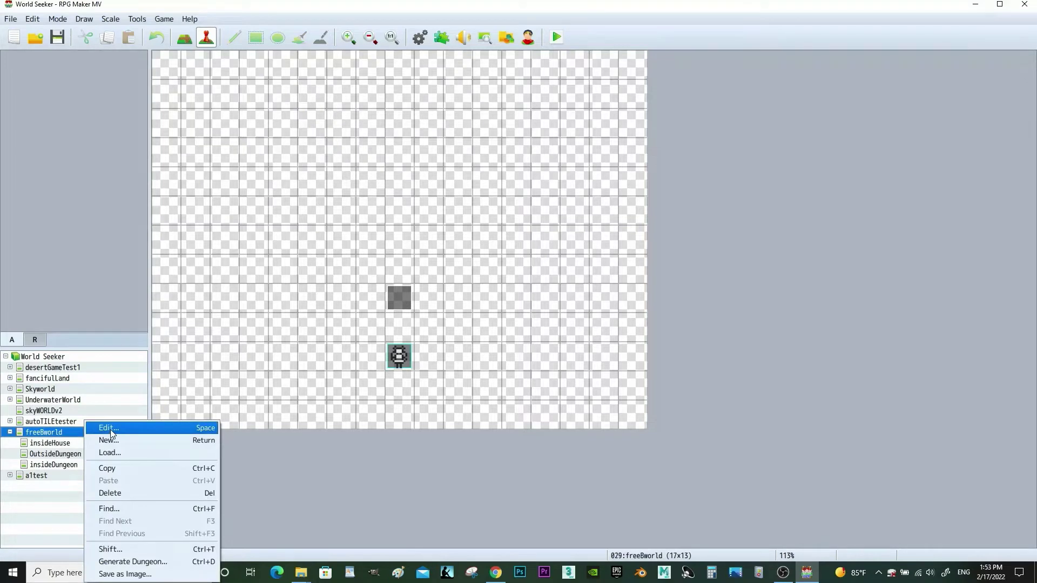
pyautogui.click(112, 430)
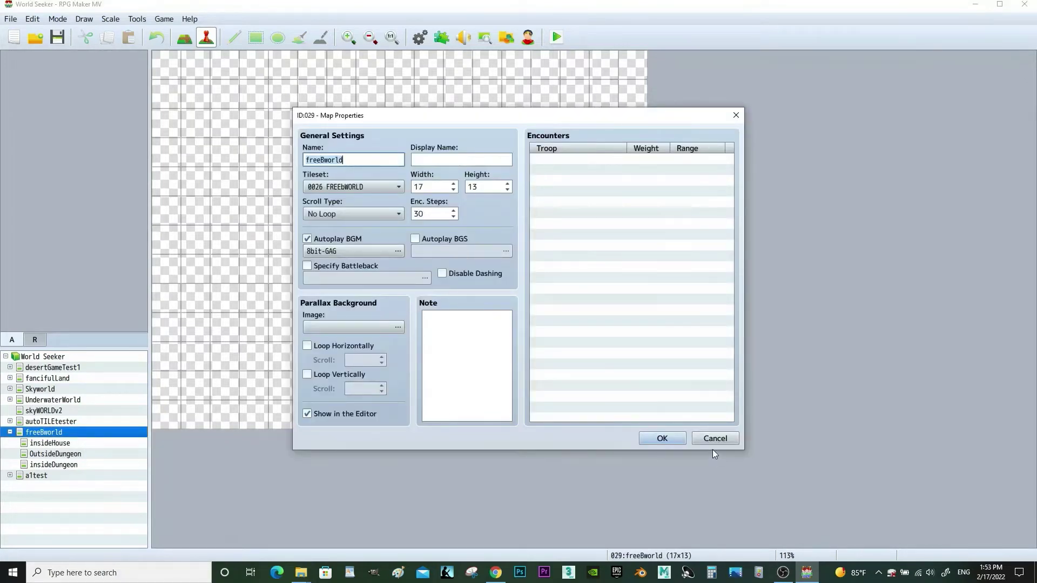
pyautogui.click(703, 439)
# Step: Check the tileset assigned in the properties of the insideHouse, OutsideDungeon and insideDungeon maps, cancelling each dialog
pyautogui.click(132, 443)
pyautogui.rightClick(131, 443)
pyautogui.click(155, 428)
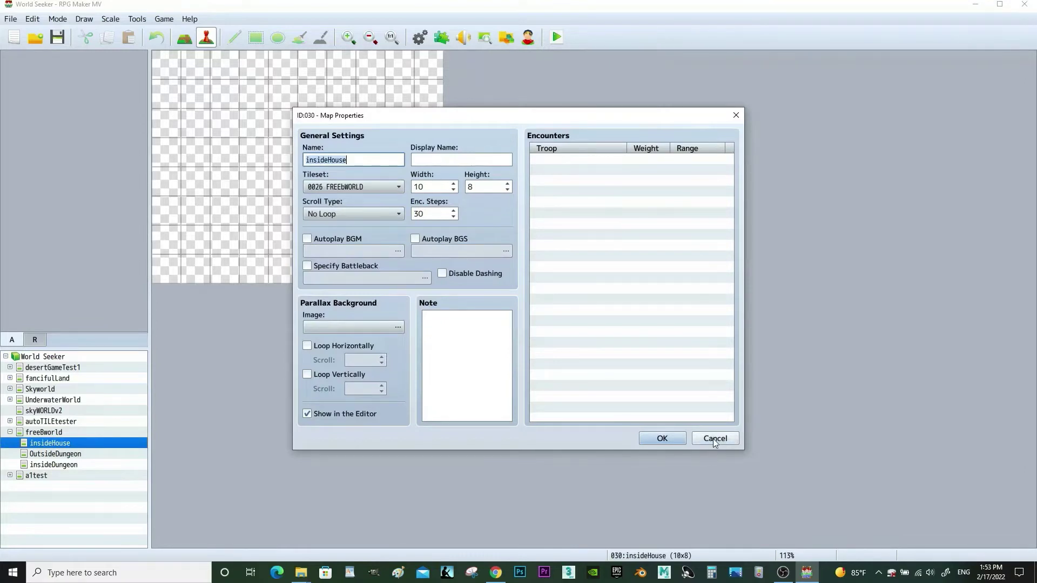
pyautogui.click(713, 438)
pyautogui.click(132, 453)
pyautogui.rightClick(132, 454)
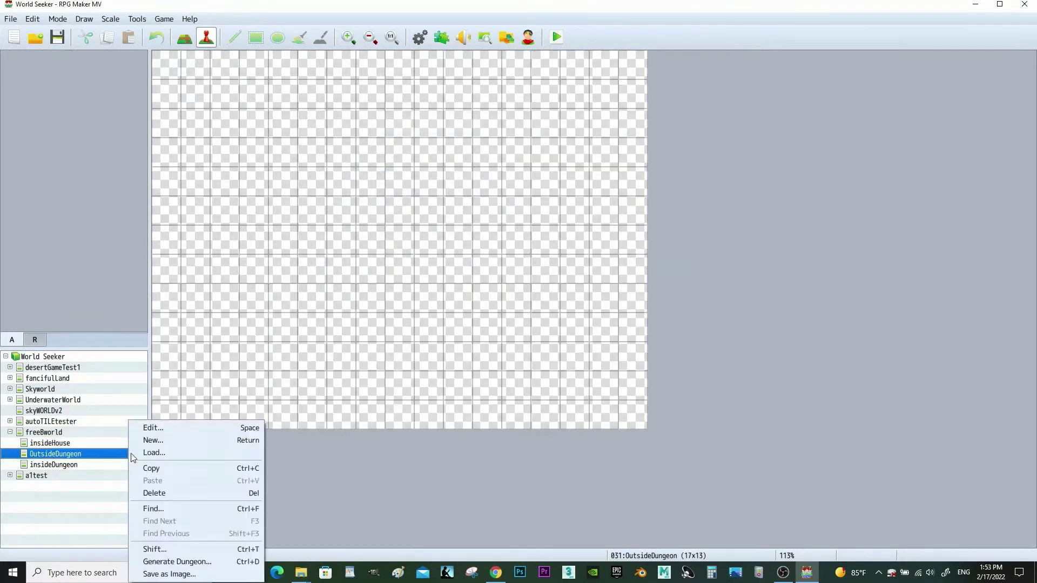
pyautogui.click(153, 428)
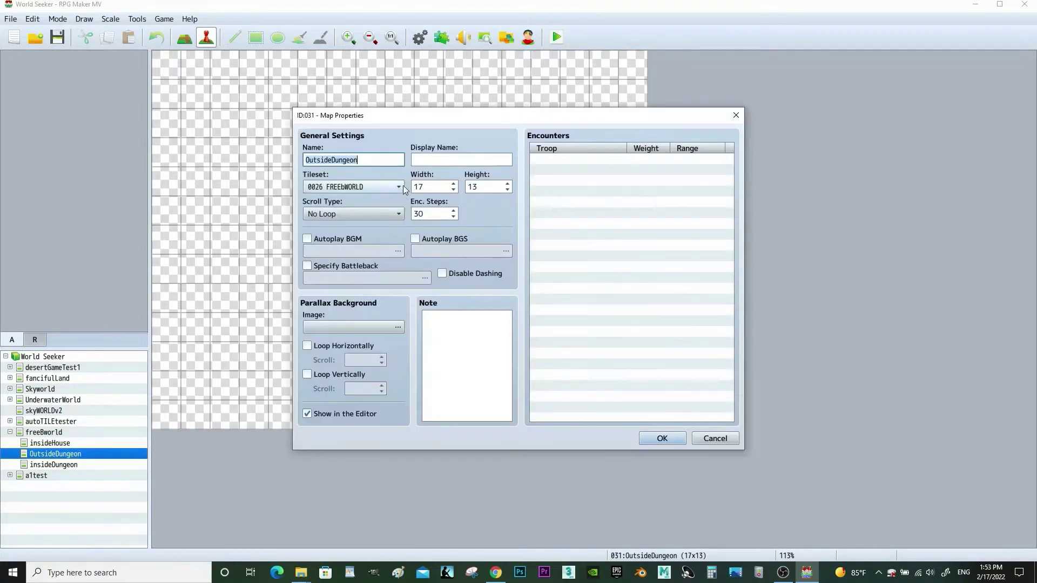
pyautogui.click(713, 439)
pyautogui.click(137, 466)
pyautogui.rightClick(136, 465)
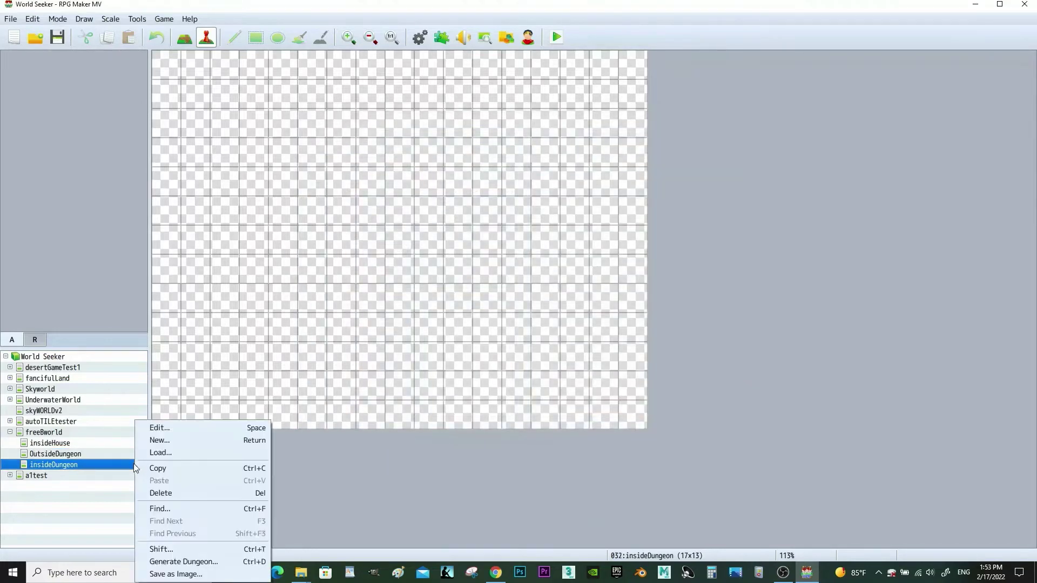
pyautogui.click(150, 427)
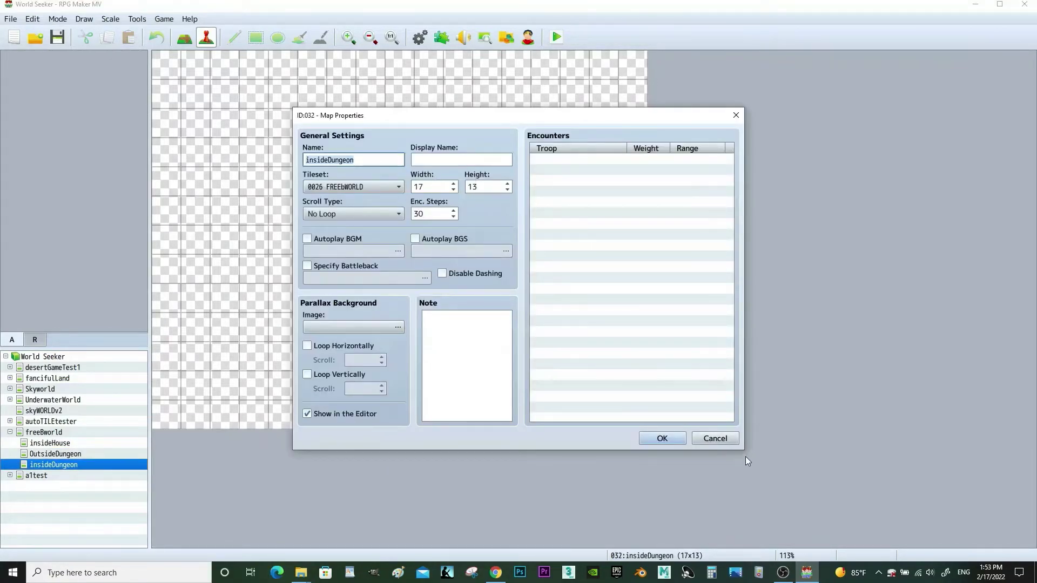
pyautogui.click(714, 438)
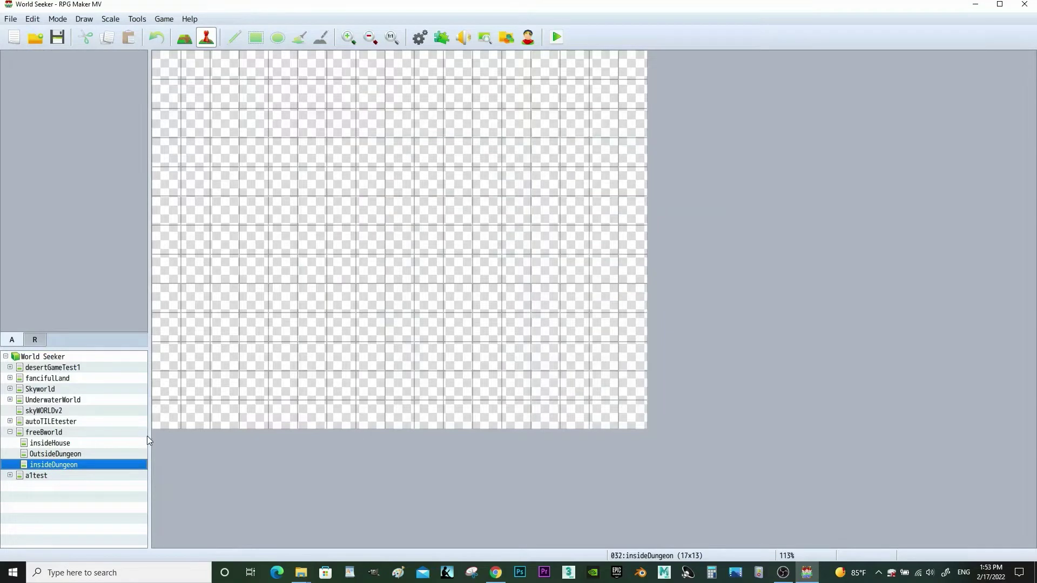
# Step: In the database, assign the first sprite of the FreeBeeWorld characters sheet as actor Phoebee's character image
pyautogui.click(419, 38)
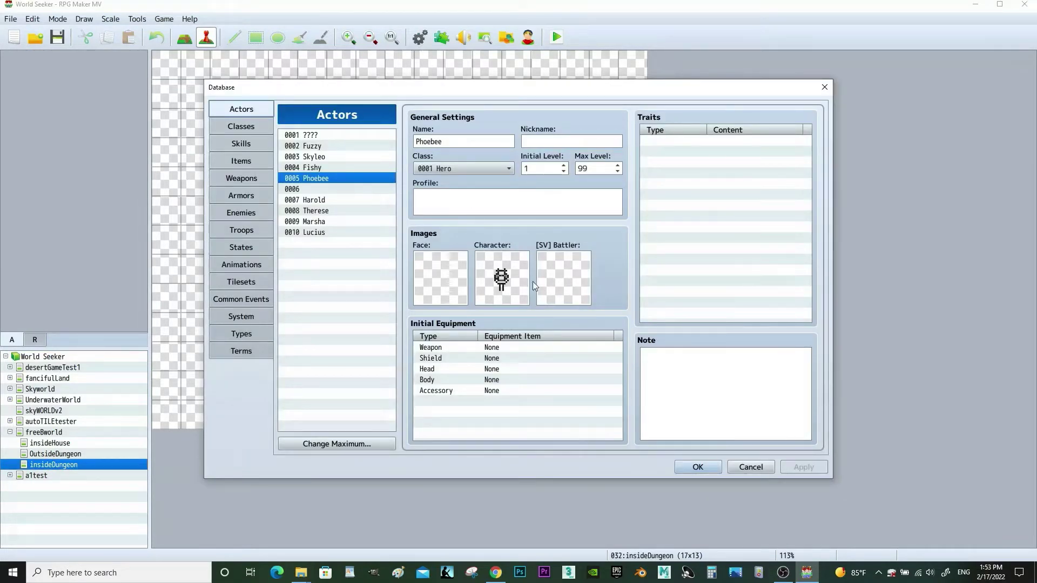
pyautogui.click(508, 279)
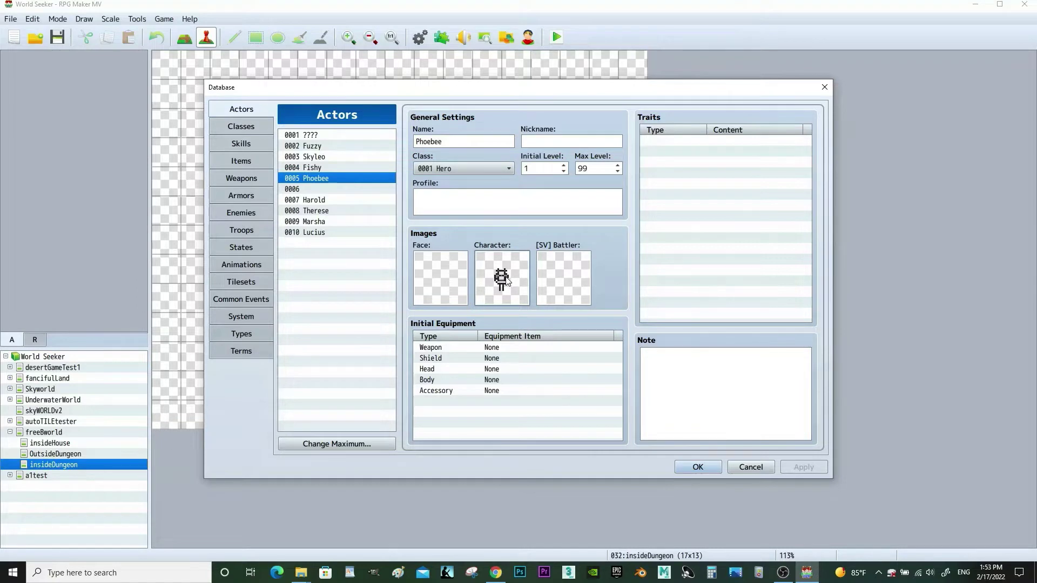
pyautogui.doubleClick(507, 279)
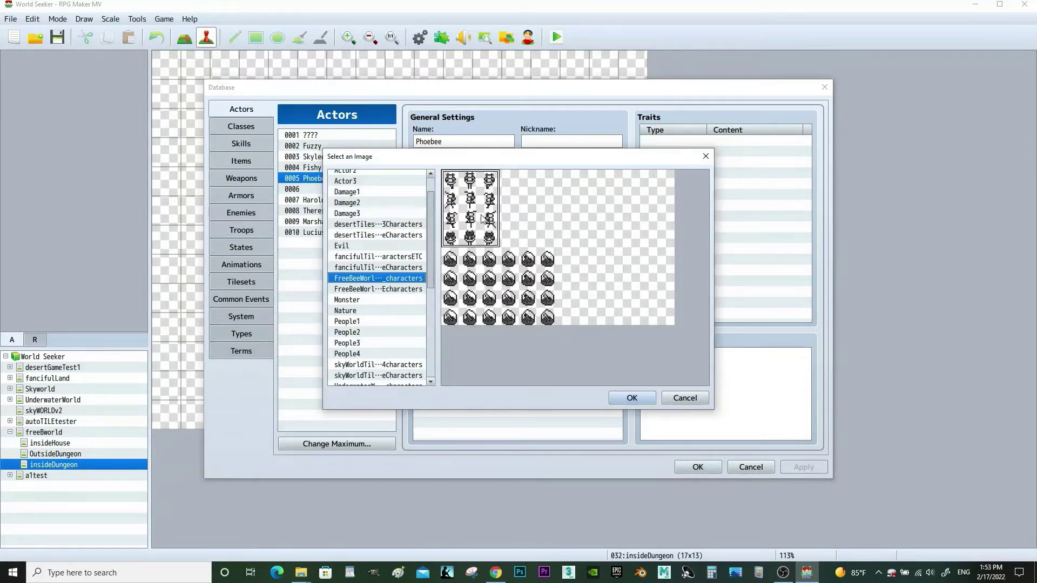
pyautogui.click(480, 280)
pyautogui.click(535, 282)
pyautogui.click(488, 215)
pyautogui.click(626, 397)
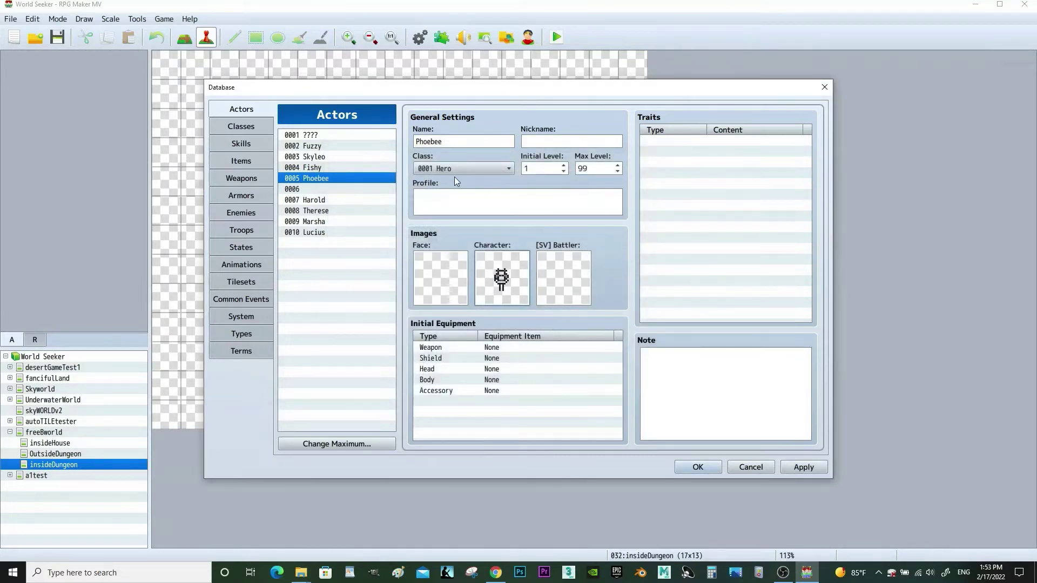
# Step: Set the starting party member to 0005 Phoebee in the system settings and apply the database changes
pyautogui.click(252, 316)
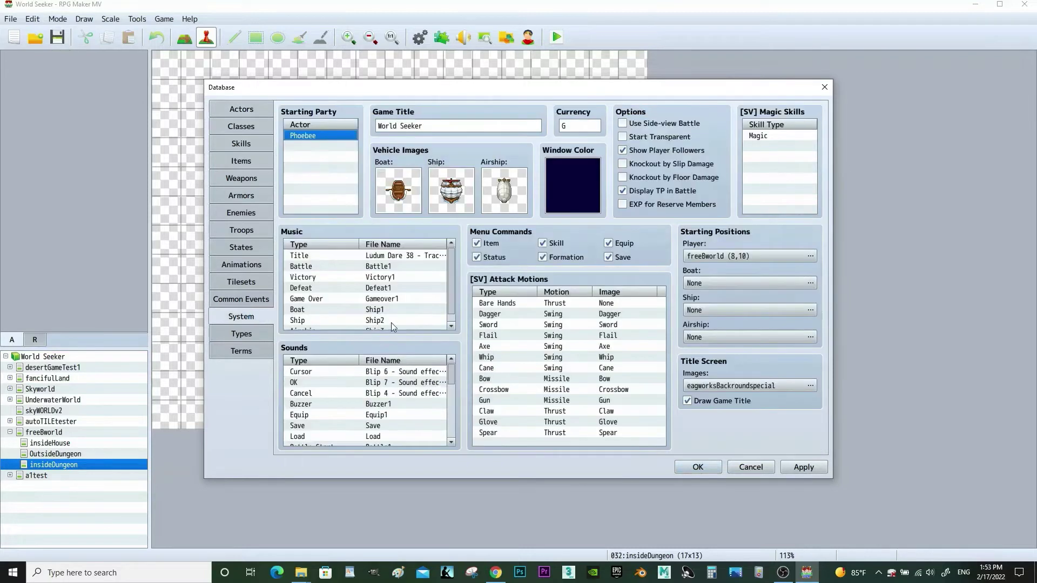
pyautogui.rightClick(318, 136)
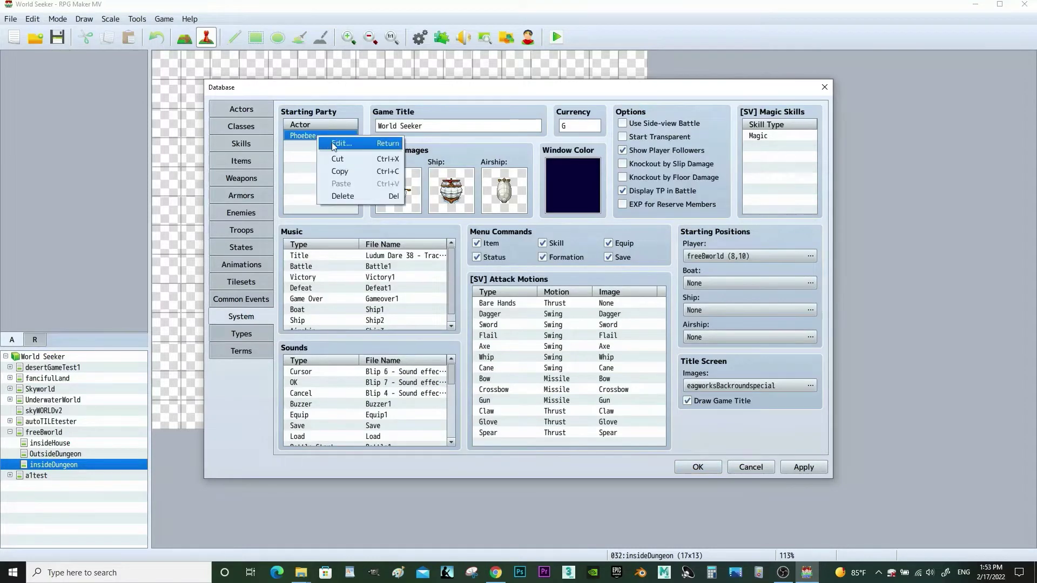
pyautogui.click(331, 142)
pyautogui.click(322, 156)
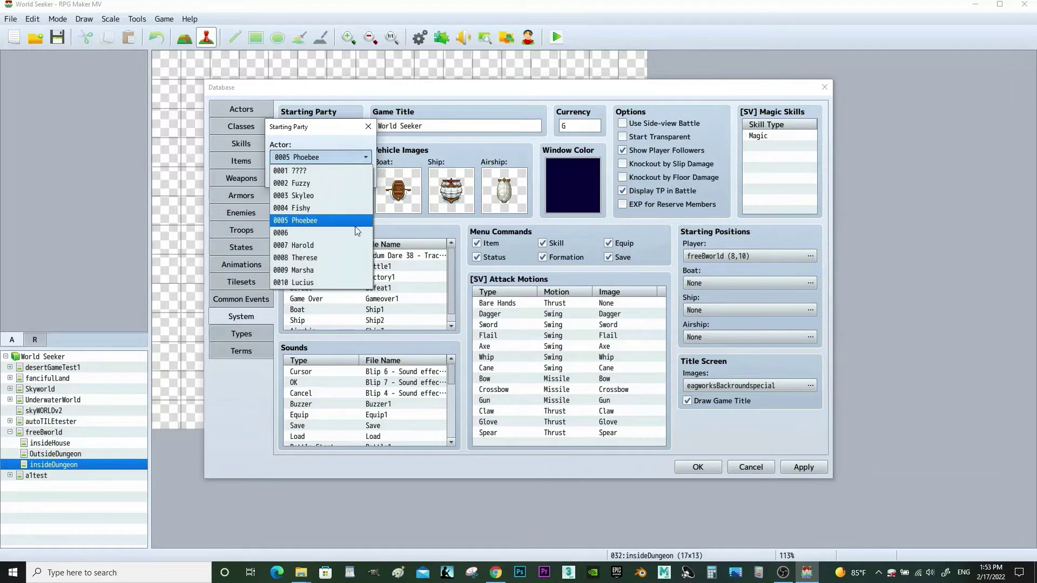
pyautogui.click(316, 220)
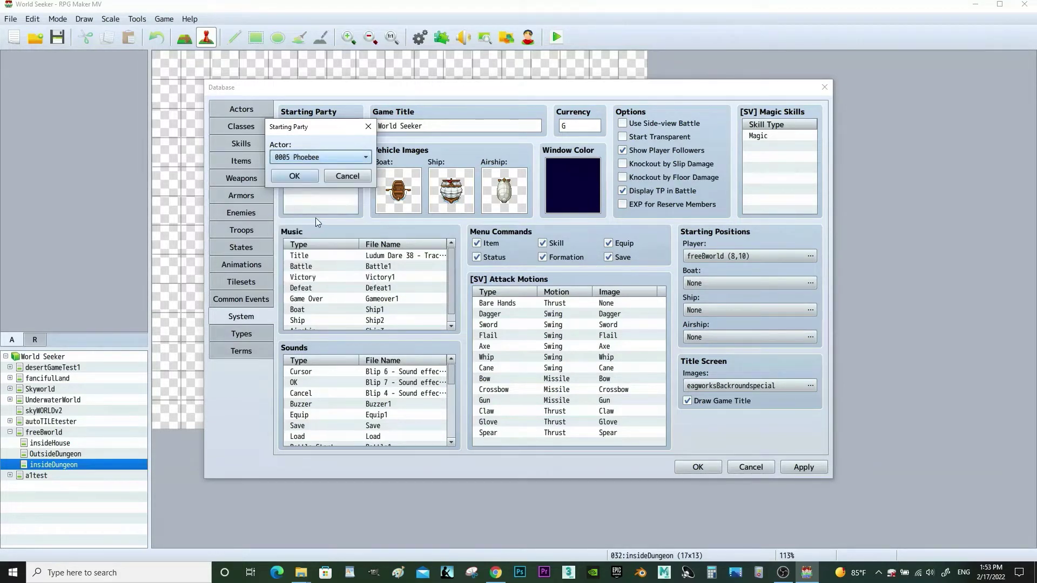
pyautogui.click(294, 177)
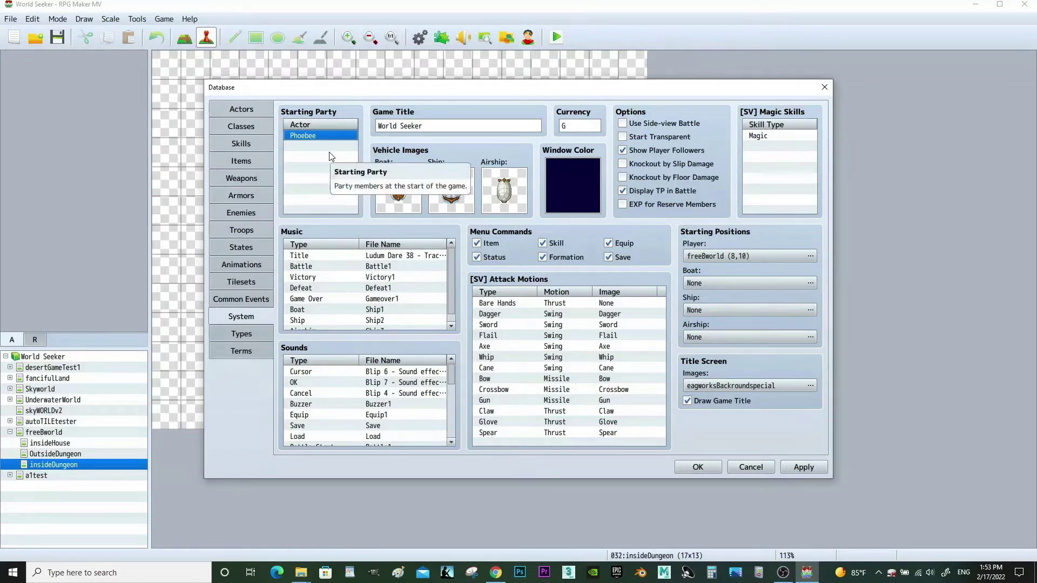
pyautogui.click(808, 470)
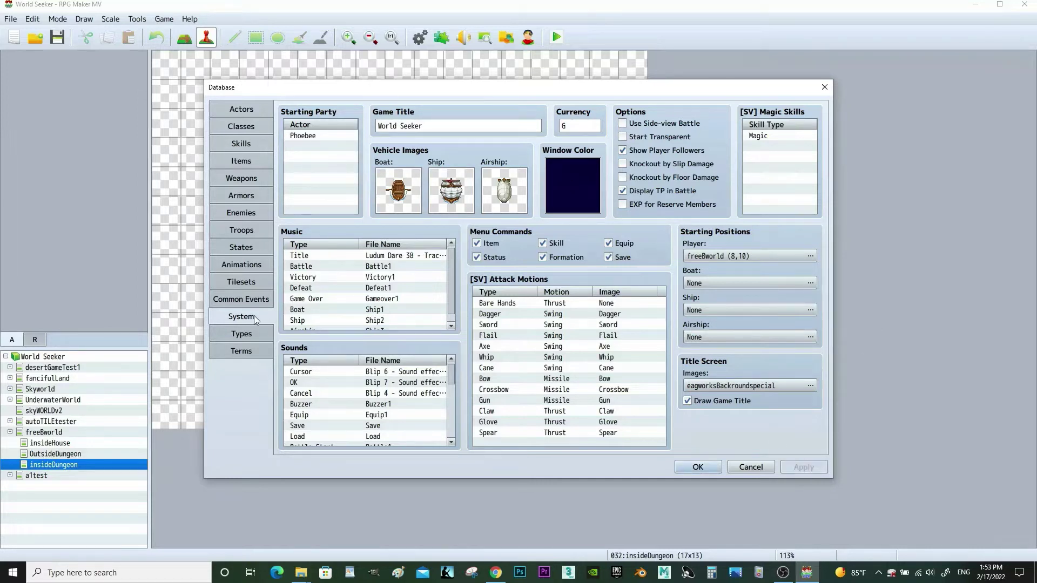
# Step: Assign the FreeBeeWorldTileset File5 autotile image as the A1 (Animation) image of tileset 0026 FREEbWORLD
pyautogui.click(257, 282)
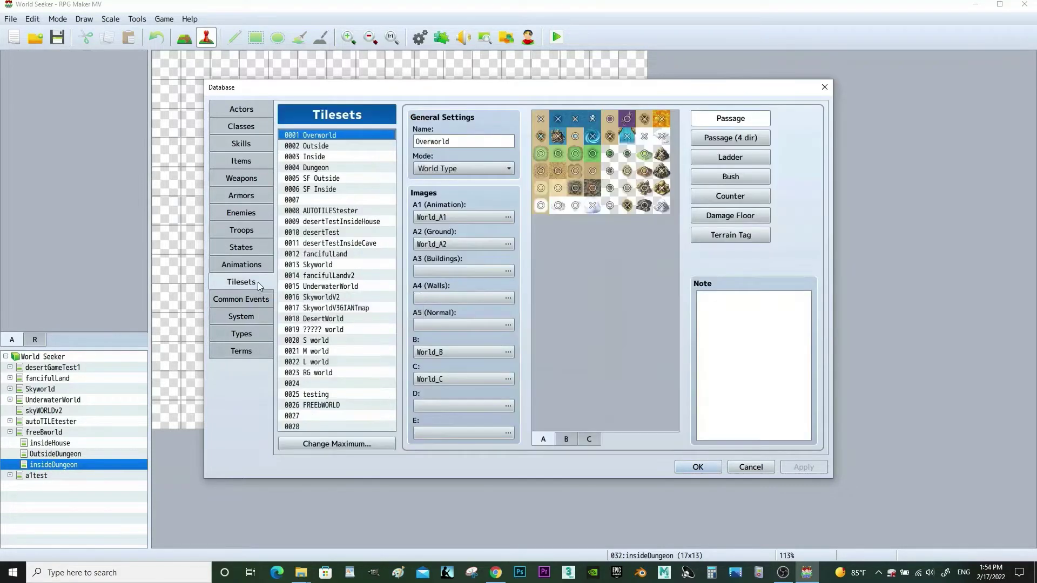
pyautogui.click(334, 407)
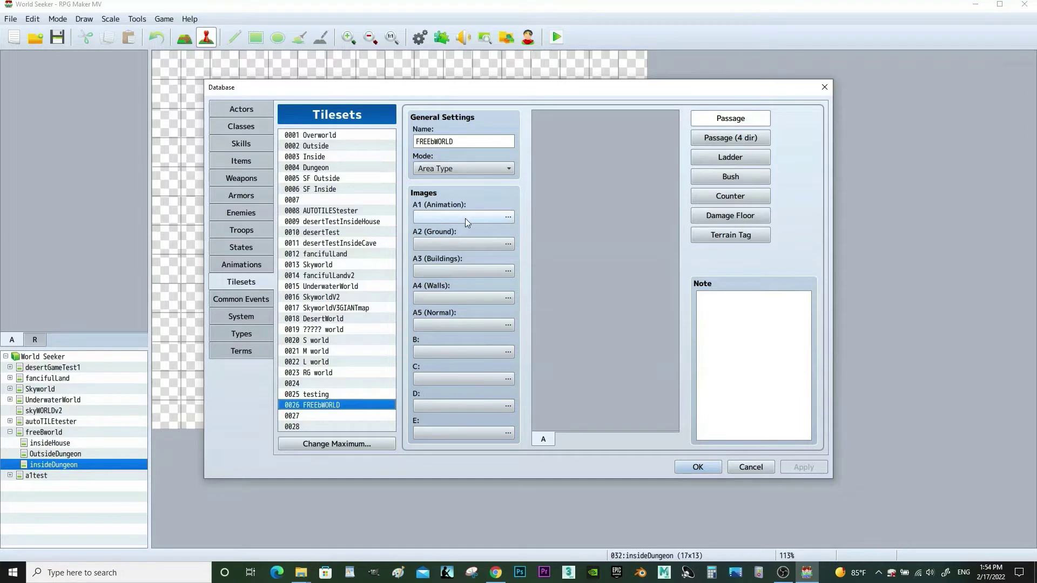
pyautogui.click(479, 217)
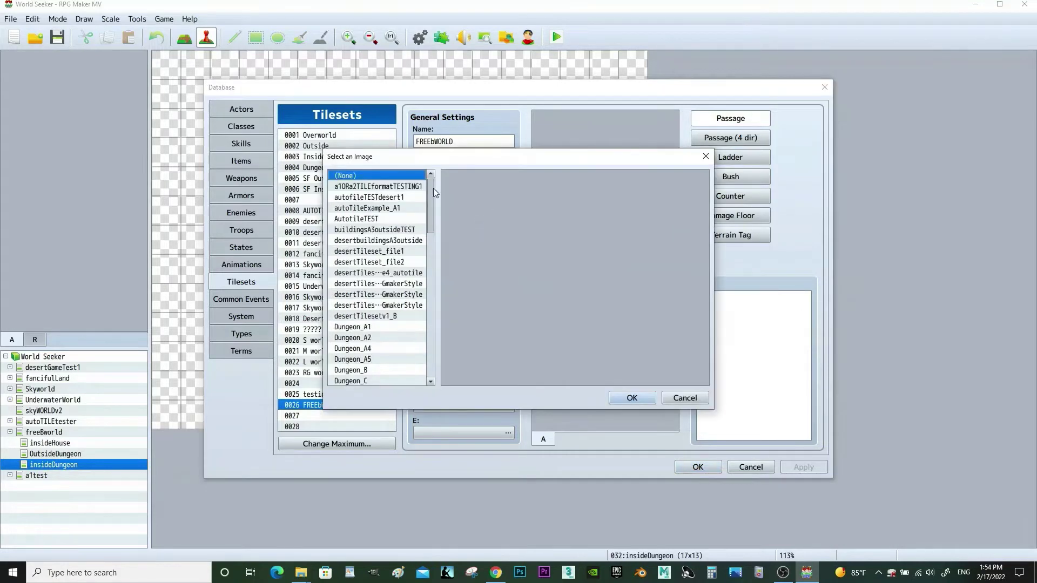
pyautogui.moveTo(430, 192); pyautogui.dragTo(432, 244)
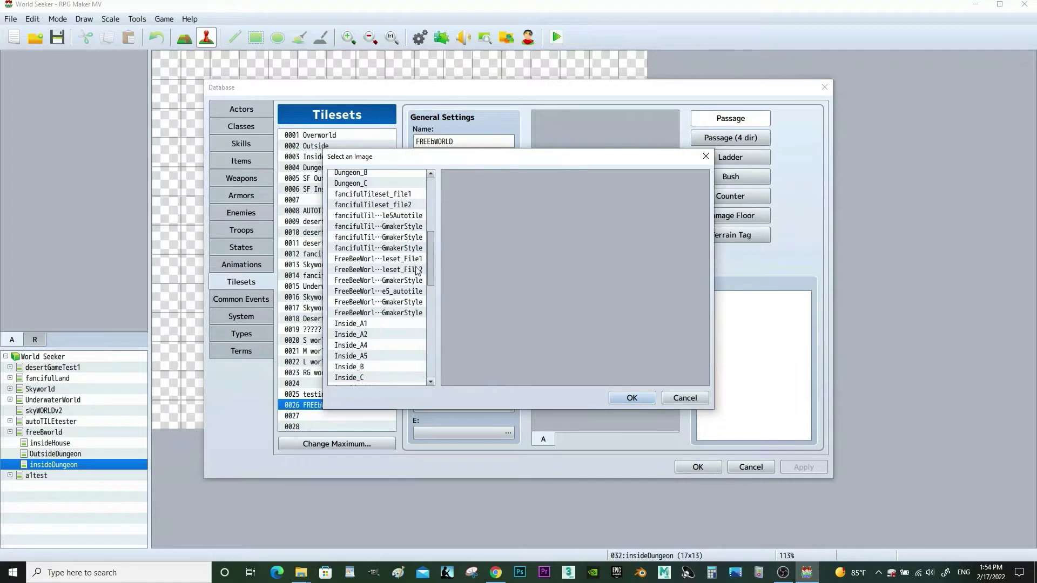
pyautogui.click(416, 280)
pyautogui.click(413, 292)
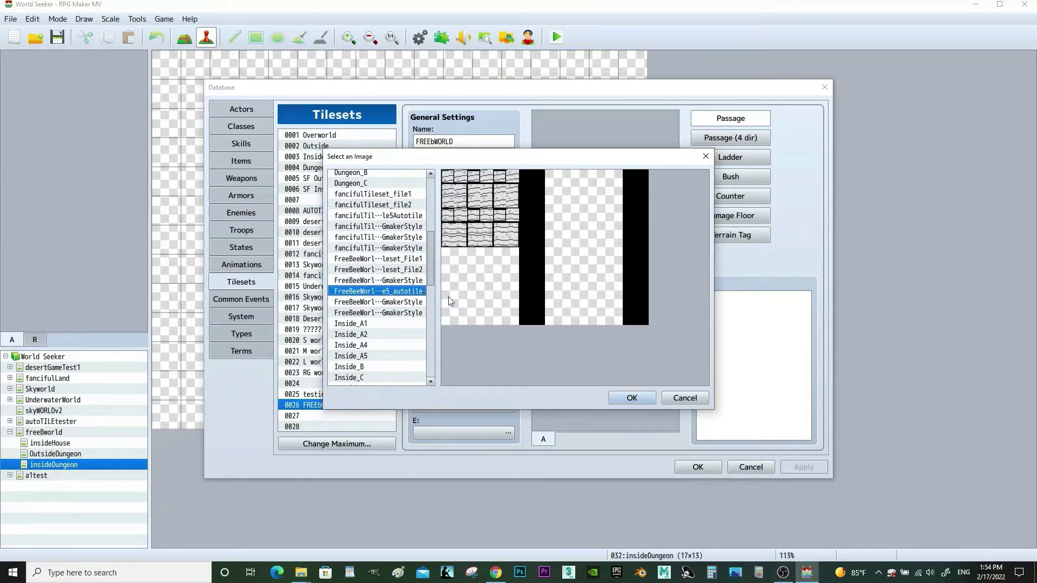
pyautogui.moveTo(494, 157); pyautogui.dragTo(692, 163)
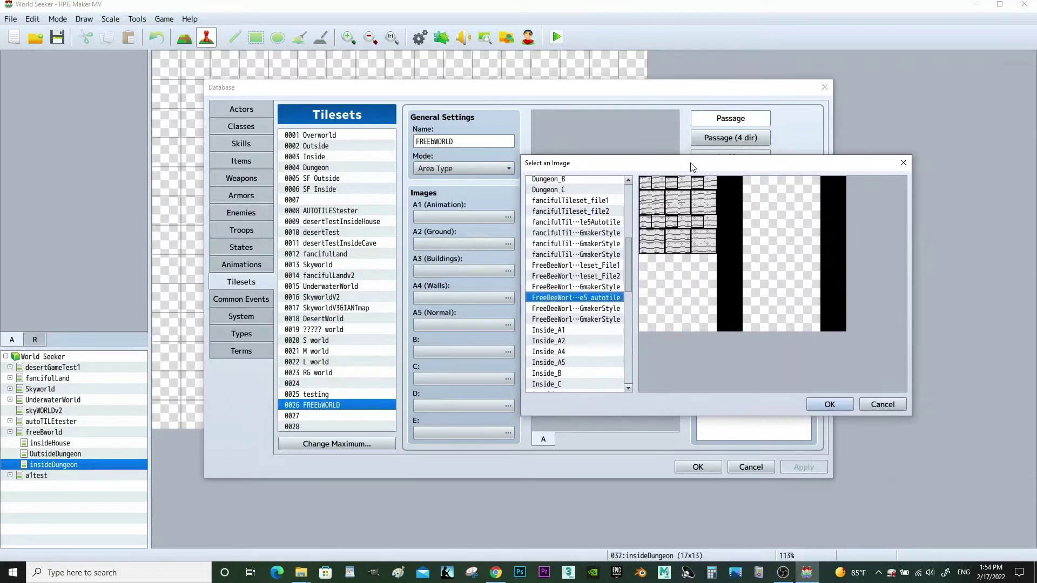
pyautogui.click(828, 405)
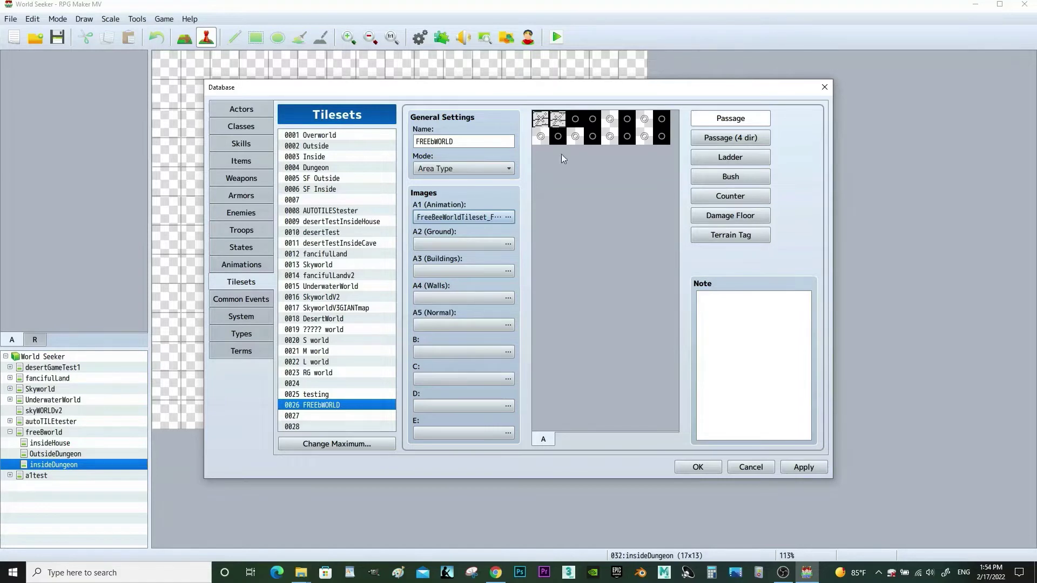
pyautogui.click(541, 119)
# Step: Assign the FreeBeeWorldTileset file6 image, marked "rpg maker A2 ground style", as the FREEbWORLD tileset's A2 (Ground) image
pyautogui.click(474, 248)
pyautogui.moveTo(428, 157); pyautogui.dragTo(623, 138)
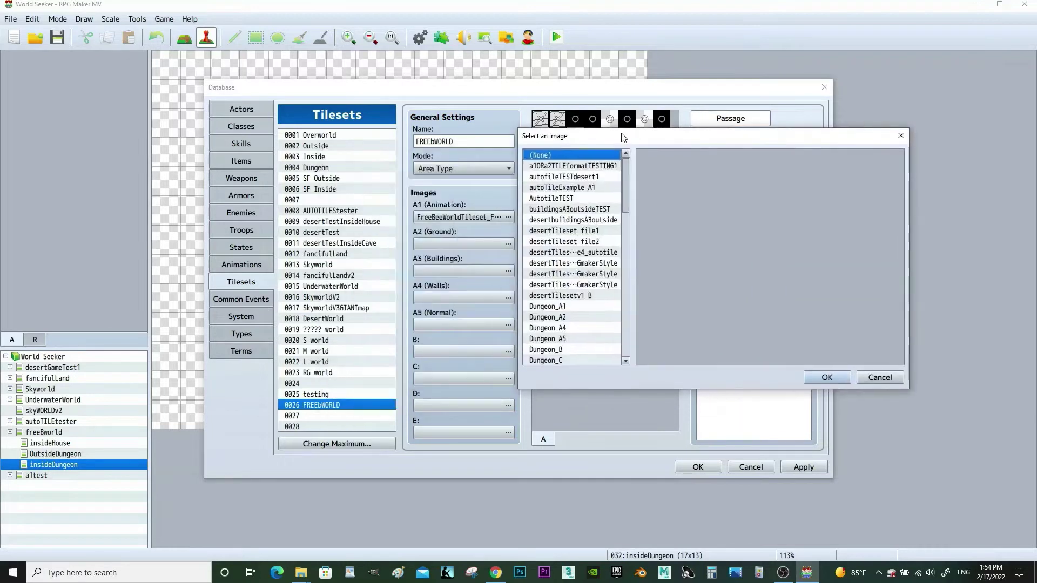
pyautogui.scroll(-10, 635, 215)
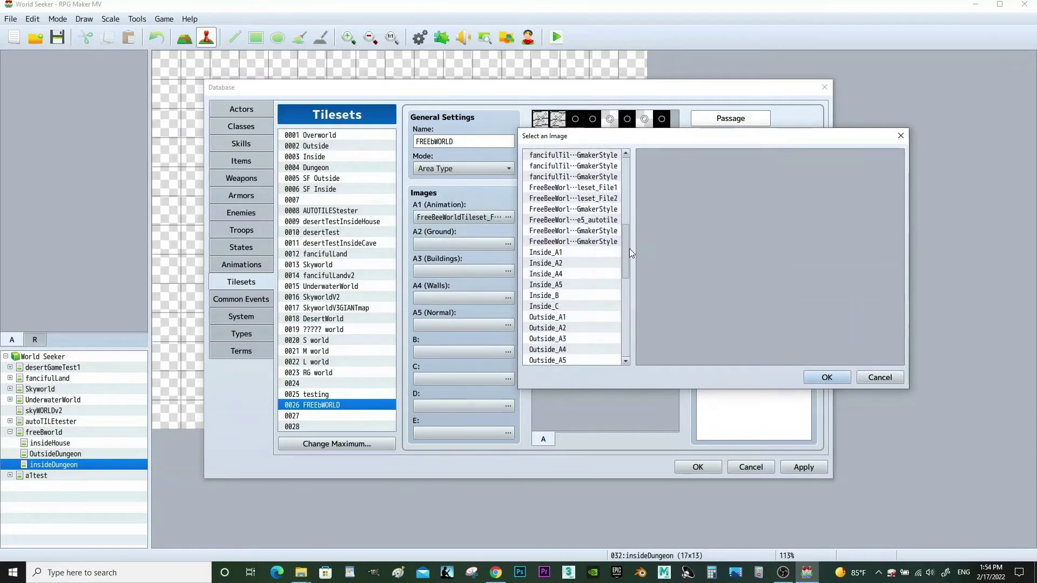
pyautogui.moveTo(630, 268); pyautogui.dragTo(629, 235)
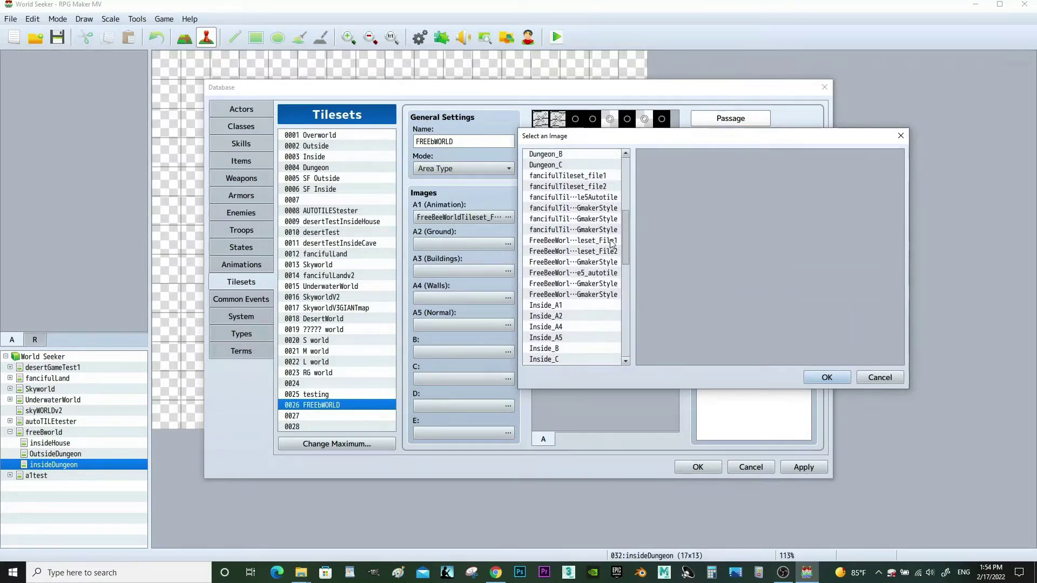
pyautogui.click(610, 253)
pyautogui.click(610, 262)
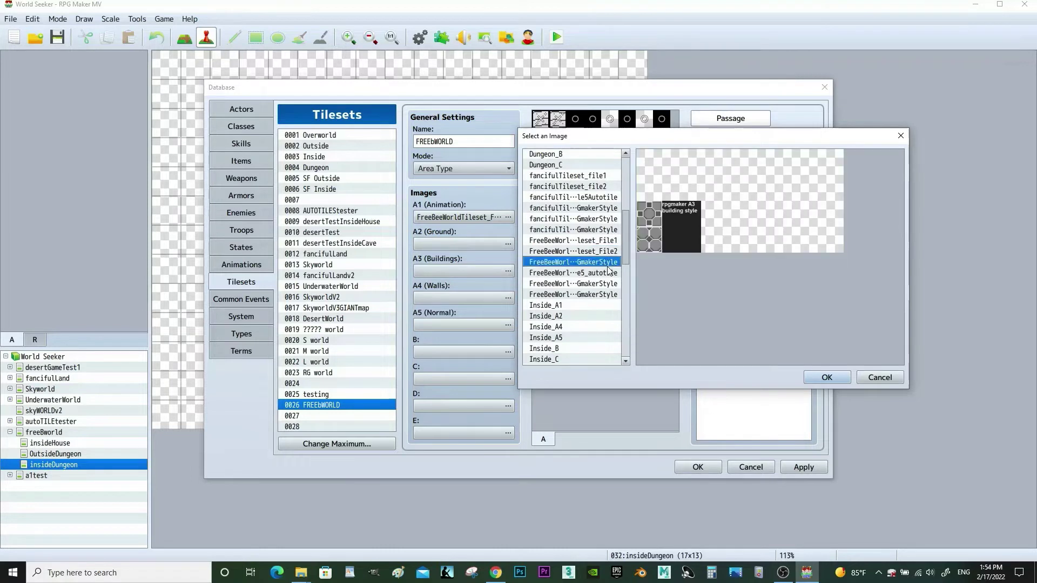
pyautogui.click(608, 285)
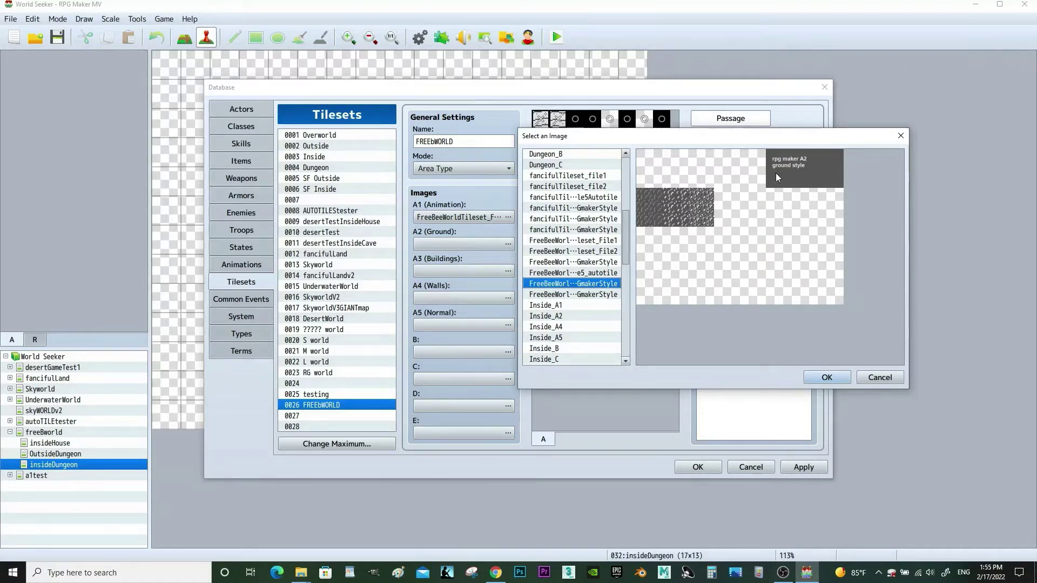
pyautogui.click(829, 378)
# Step: Assign the FreeBeeWorldTileset File4 image, marked "rpgmaker A3 building style", as the FREEbWORLD tileset's A3 (Buildings) image
pyautogui.click(467, 271)
pyautogui.moveTo(431, 215); pyautogui.dragTo(431, 270)
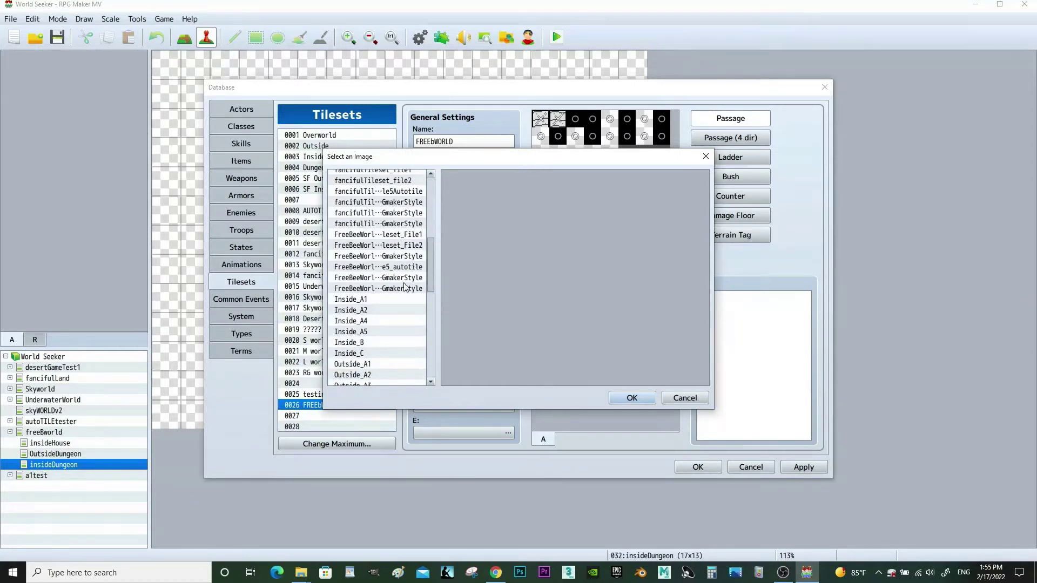
pyautogui.click(408, 278)
pyautogui.click(406, 288)
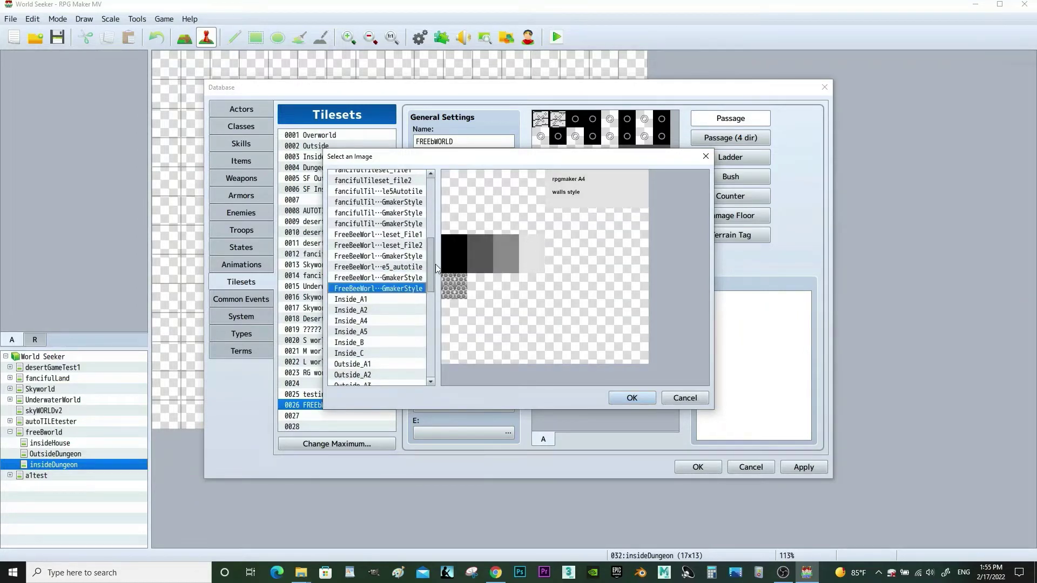
pyautogui.click(413, 256)
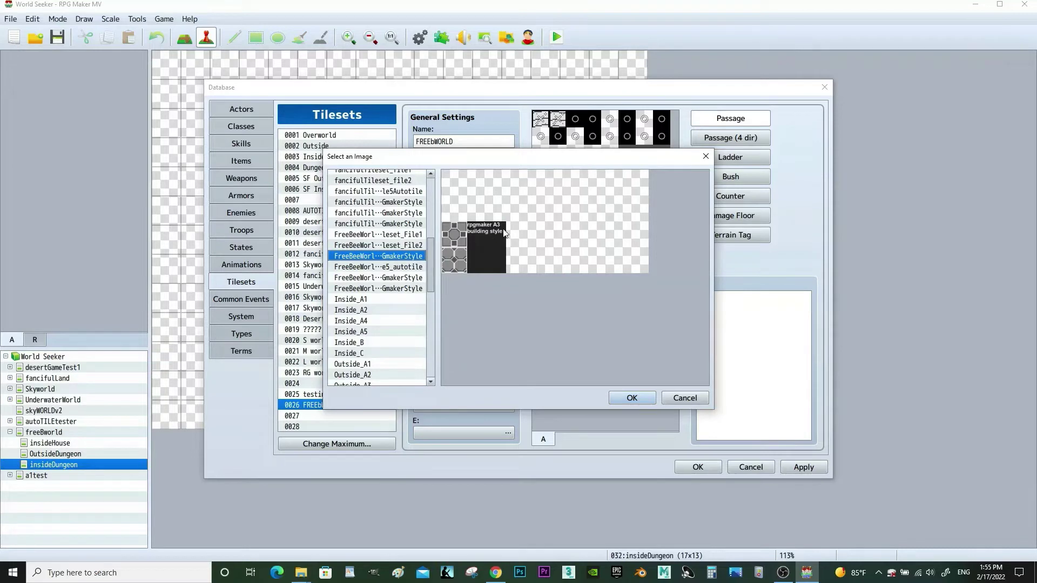
pyautogui.click(627, 397)
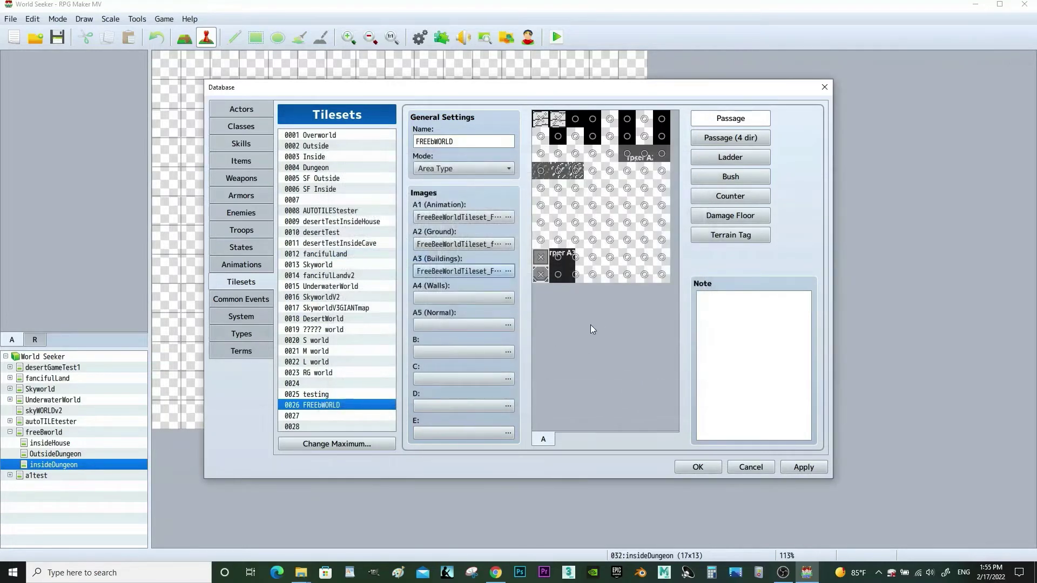
# Step: Assign the FreeBeeWorldTileset file7 image, marked "rpgmaker A4 walls style", as the A4 (Walls) image and apply the database changes
pyautogui.click(467, 300)
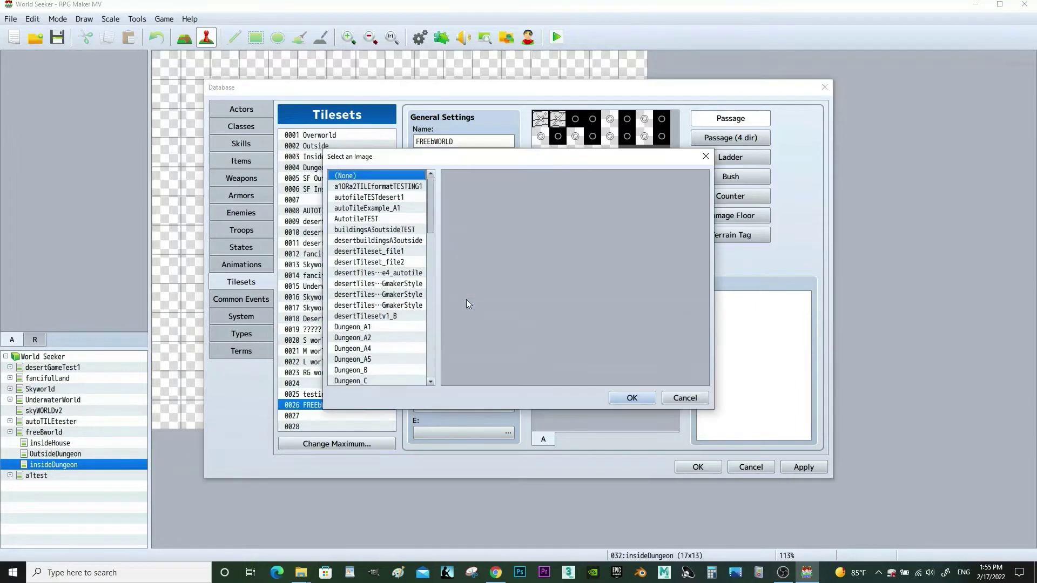
pyautogui.moveTo(432, 218); pyautogui.dragTo(435, 272)
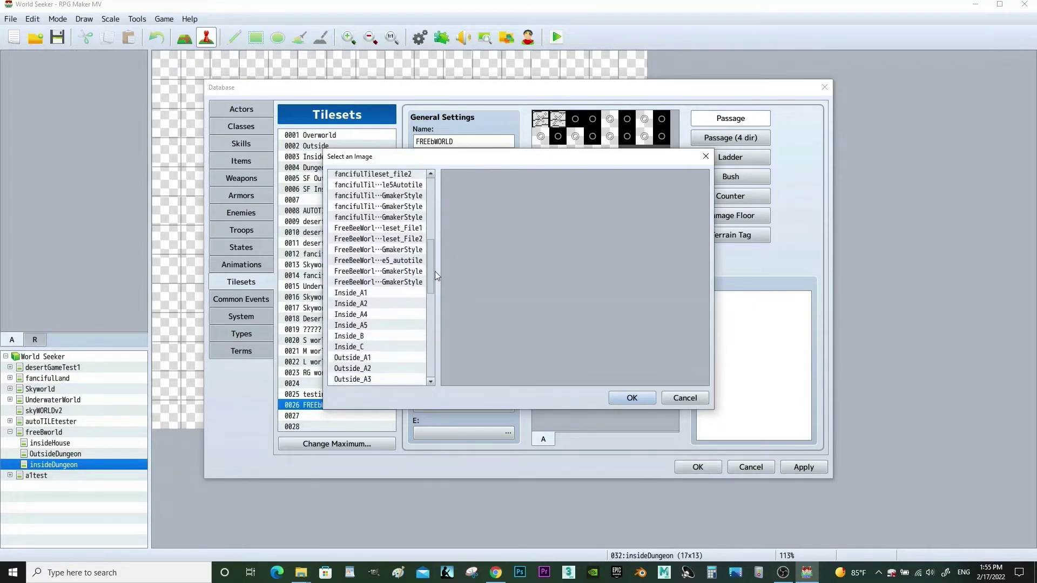
pyautogui.moveTo(491, 161); pyautogui.dragTo(715, 158)
pyautogui.click(630, 279)
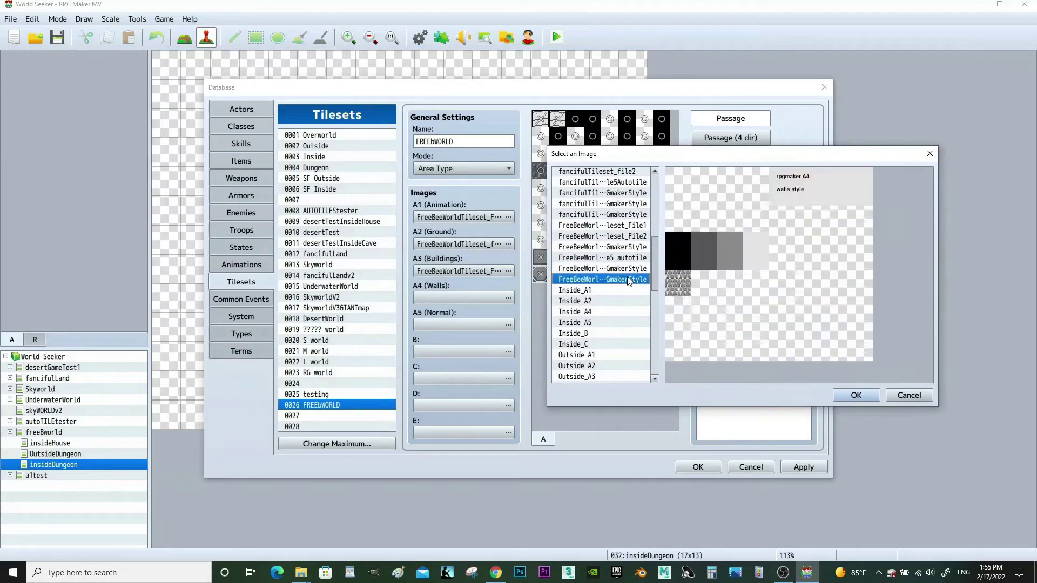
pyautogui.click(855, 395)
pyautogui.click(803, 468)
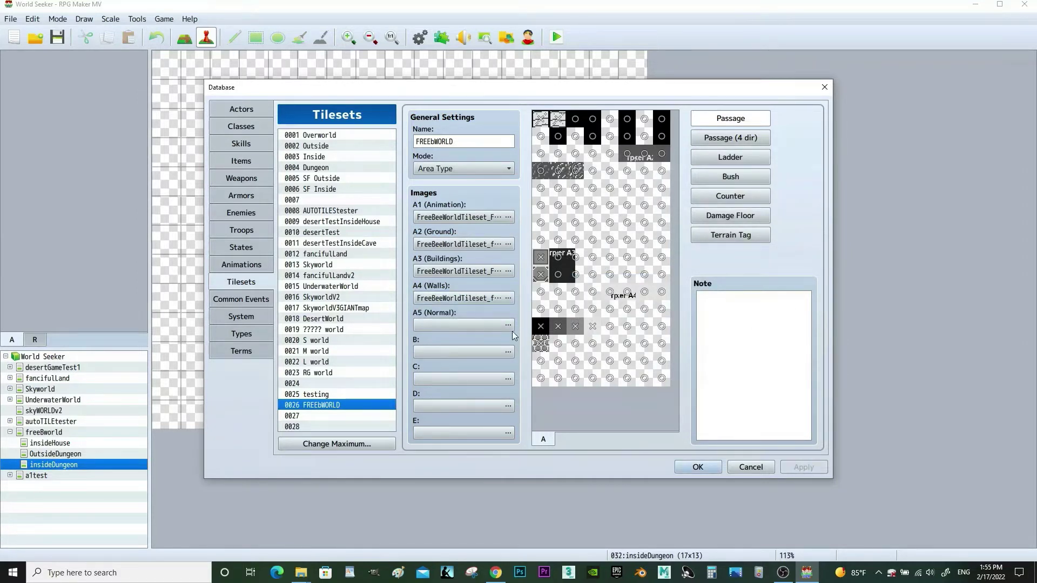
# Step: Assign the FreeBeeWorldTileset File1 image to the B slot of the FREEbWORLD tileset
pyautogui.click(479, 351)
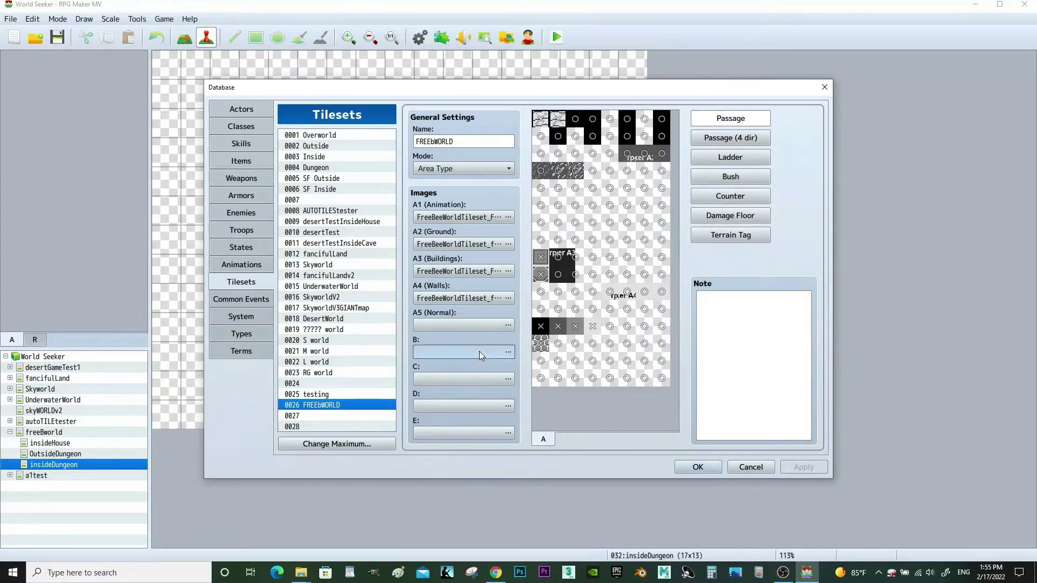
pyautogui.moveTo(429, 216); pyautogui.dragTo(434, 251)
pyautogui.click(422, 283)
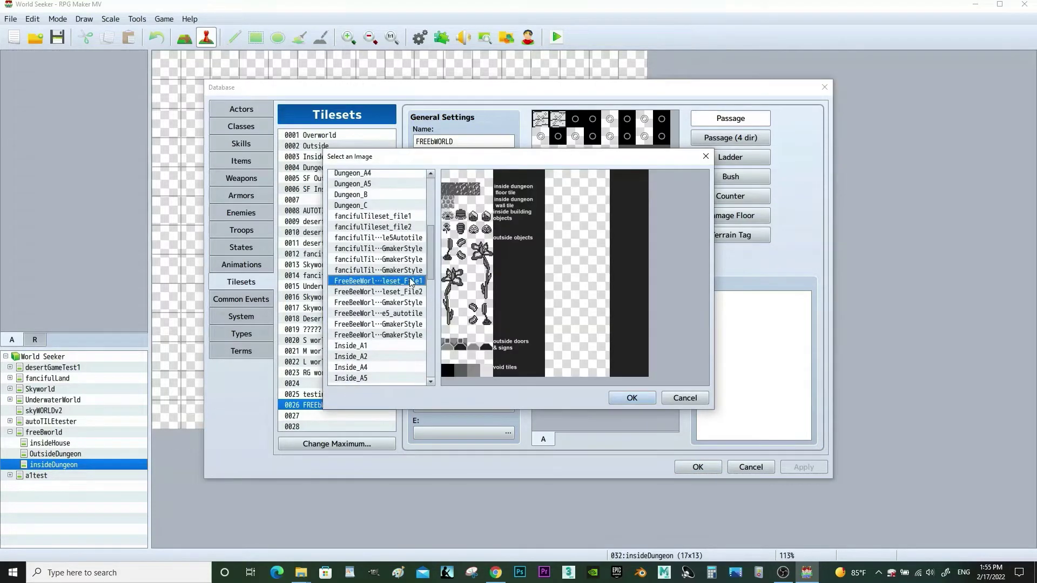
pyautogui.click(629, 398)
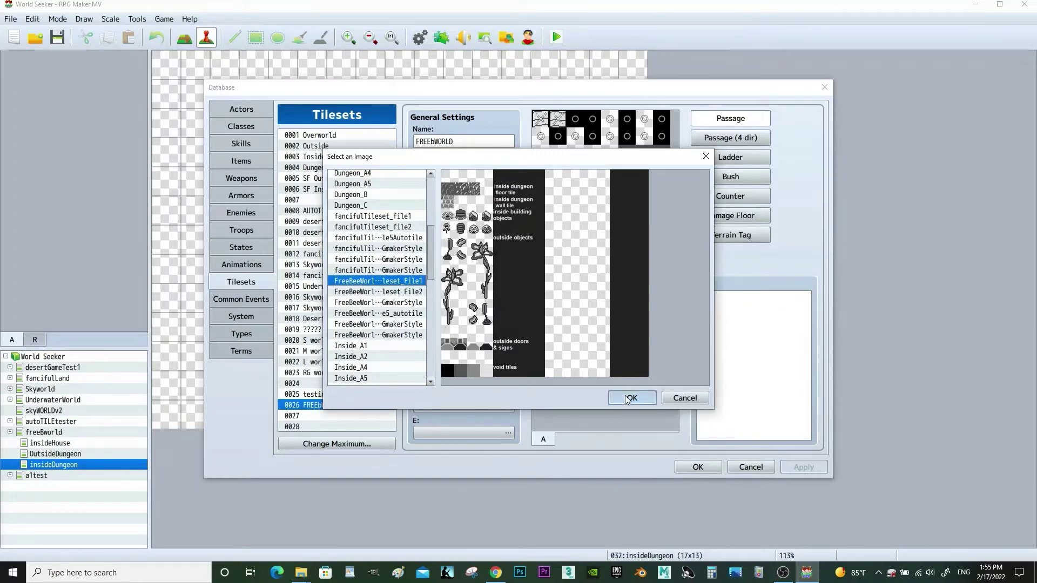
# Step: Assign the FreeBeeWorldTileset File2 image, showing the outside building and dungeon tiles, to the C slot of the FREEbWORLD tileset
pyautogui.doubleClick(475, 378)
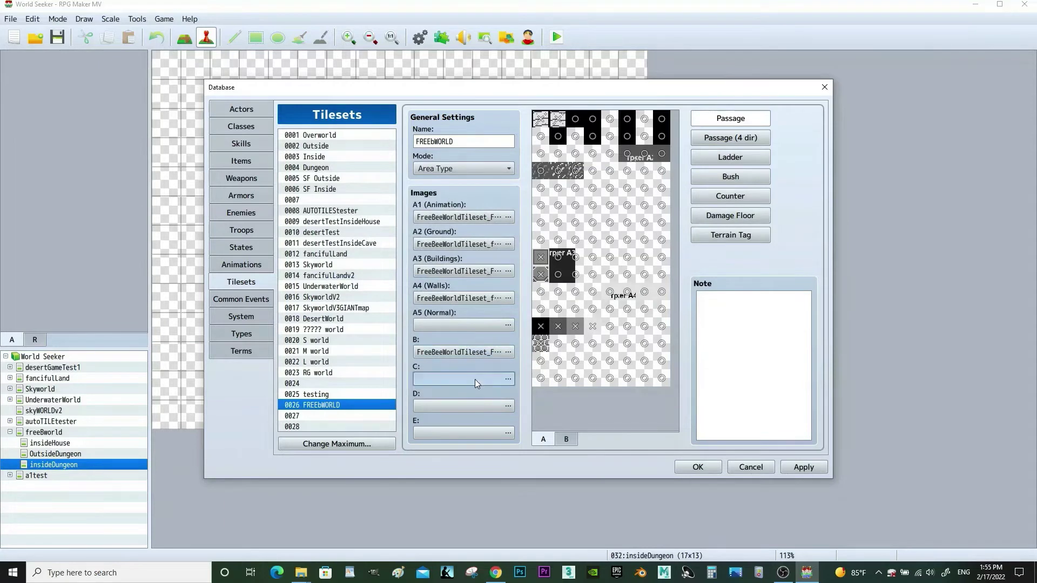
pyautogui.moveTo(431, 207); pyautogui.dragTo(432, 270)
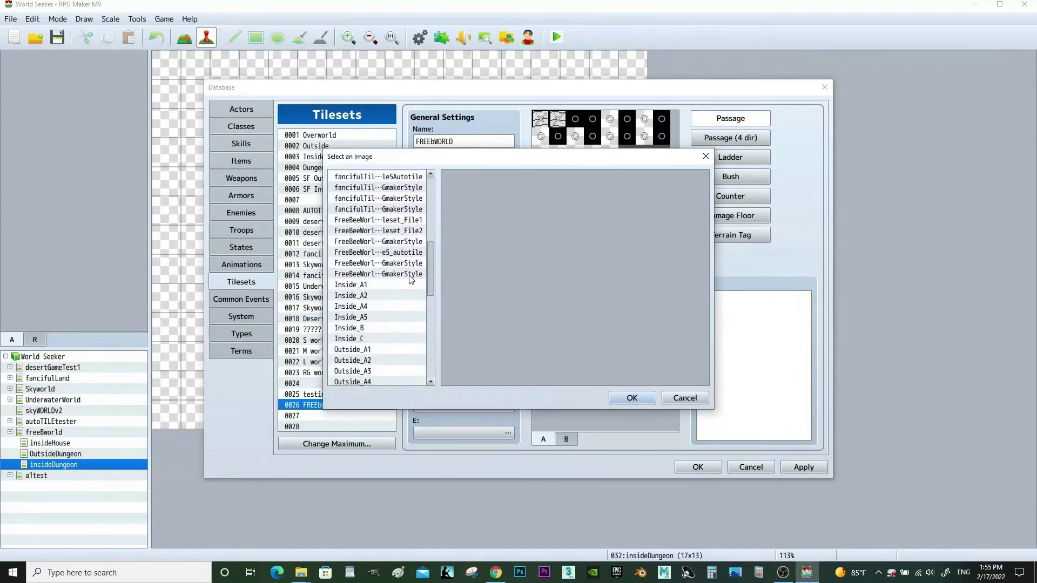
pyautogui.click(411, 275)
pyautogui.click(410, 252)
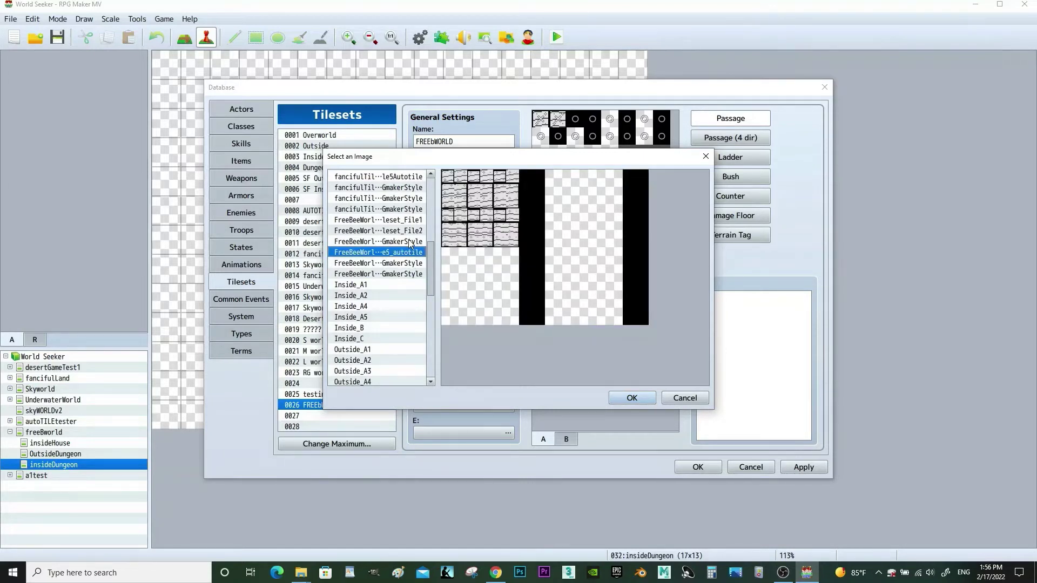
pyautogui.click(410, 231)
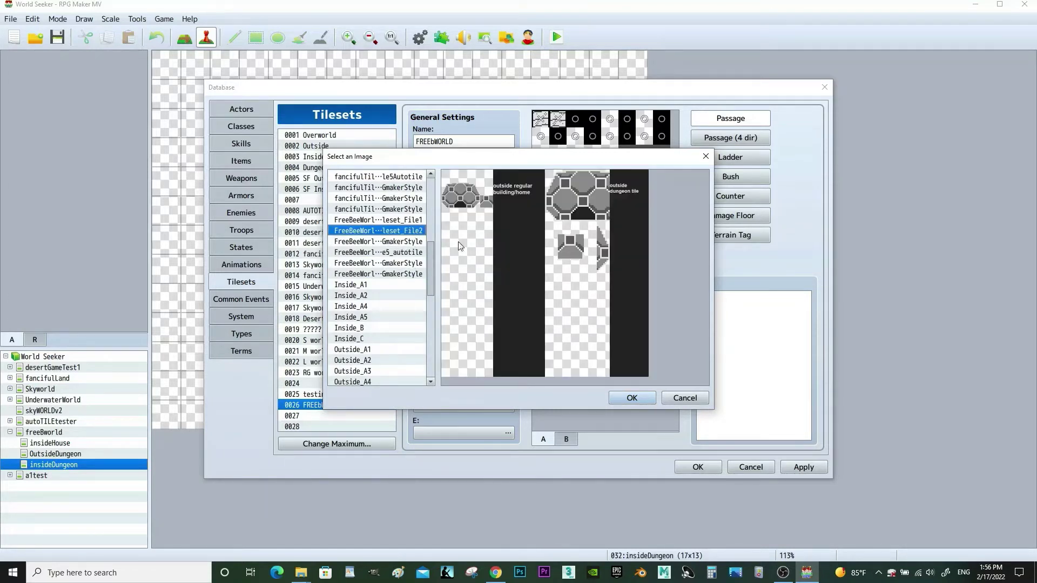
pyautogui.click(629, 400)
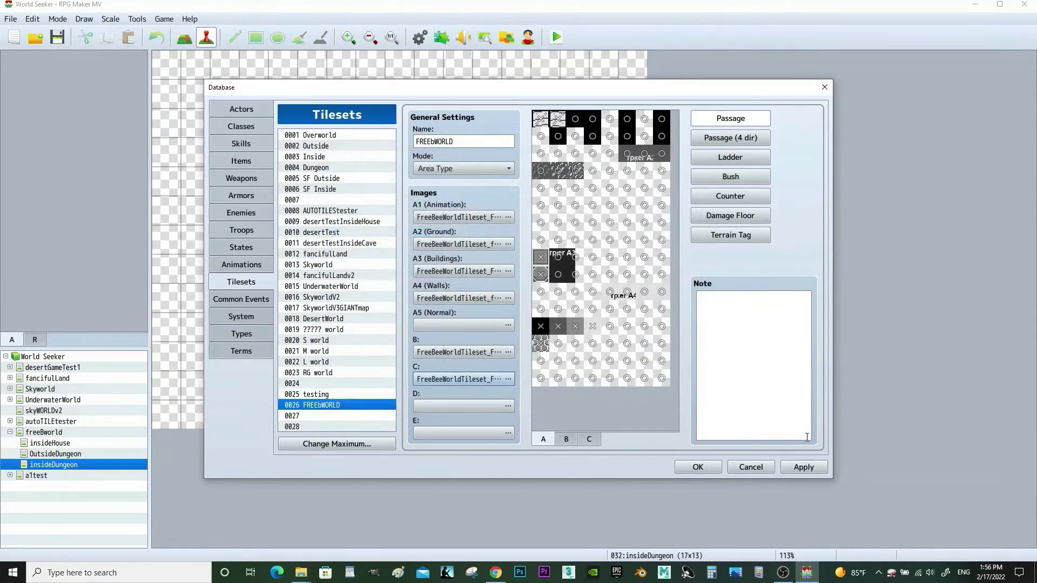
# Step: Review the passage markings on the FREEbWORLD tileset's A, B and C tile sheets
pyautogui.click(567, 439)
pyautogui.click(594, 438)
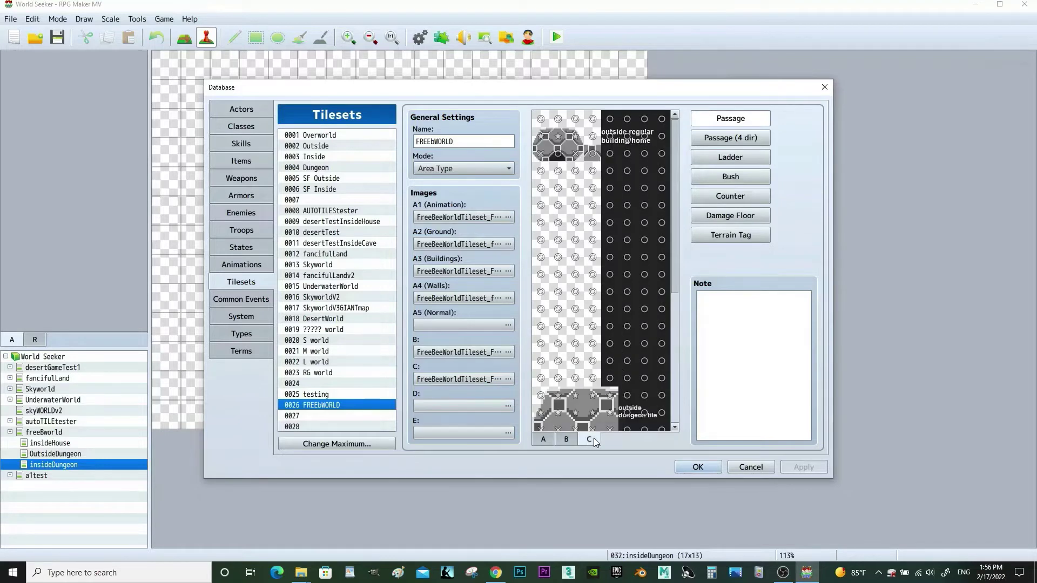
pyautogui.click(544, 440)
pyautogui.click(567, 439)
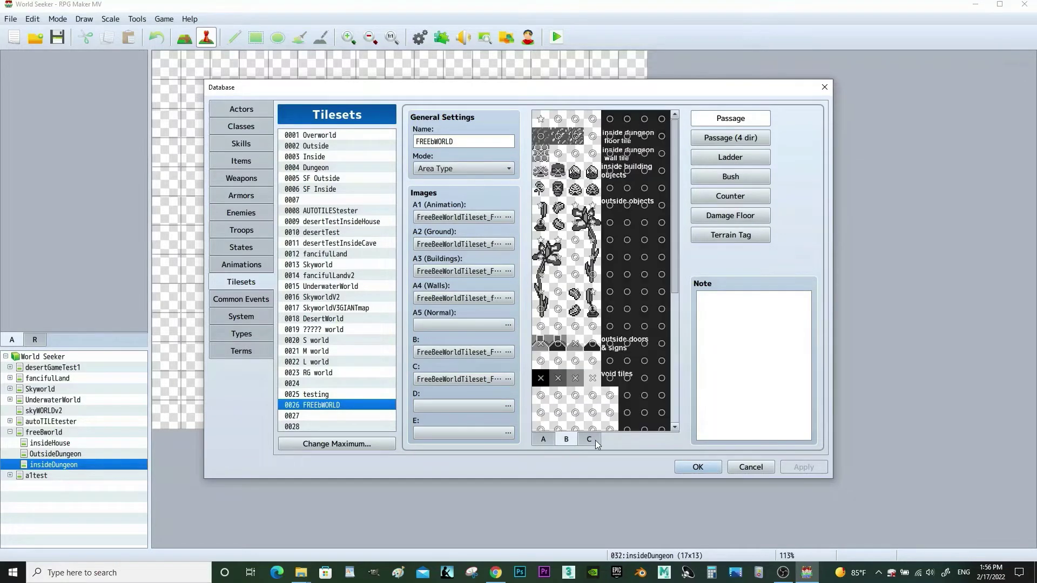
pyautogui.click(594, 439)
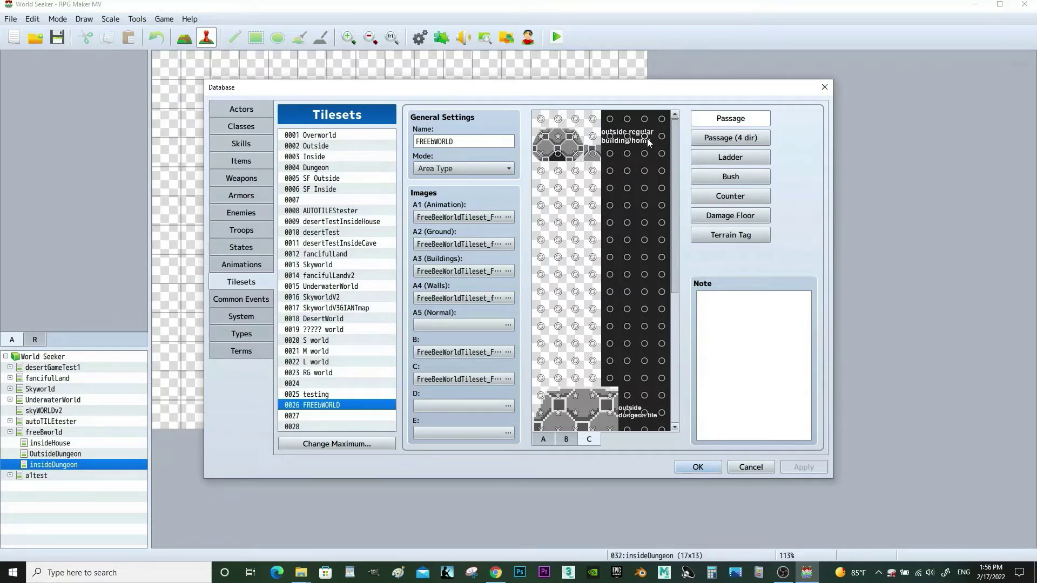
# Step: Set the passage of the top tile of the sloped side piece, below the C sheet's outside dungeon, to star
pyautogui.moveTo(678, 142)
pyautogui.mouseDown()
pyautogui.moveTo(680, 257)
pyautogui.moveTo(672, 136)
pyautogui.mouseUp()
pyautogui.moveTo(677, 203); pyautogui.dragTo(670, 290)
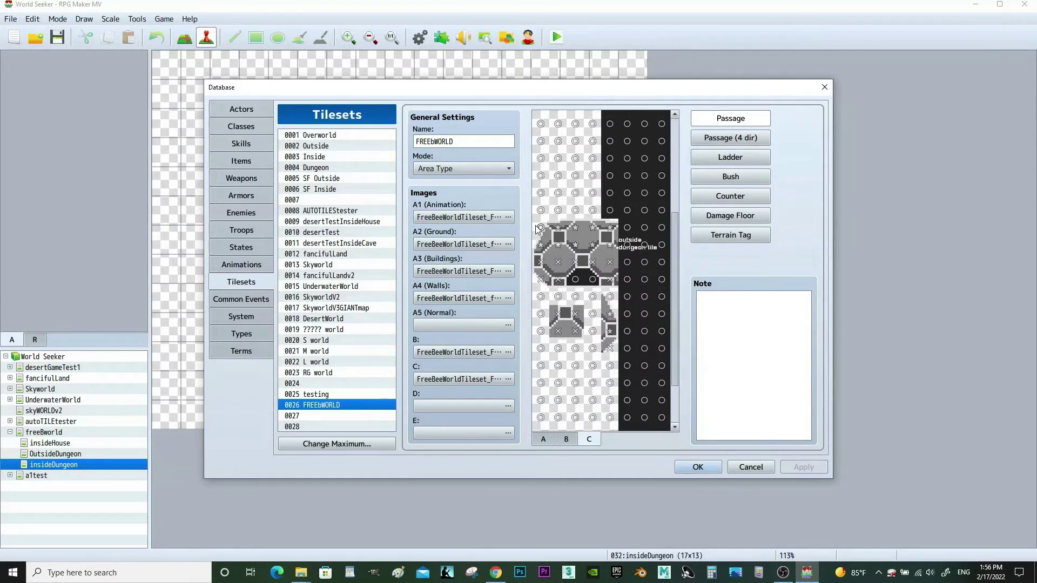
pyautogui.click(610, 296)
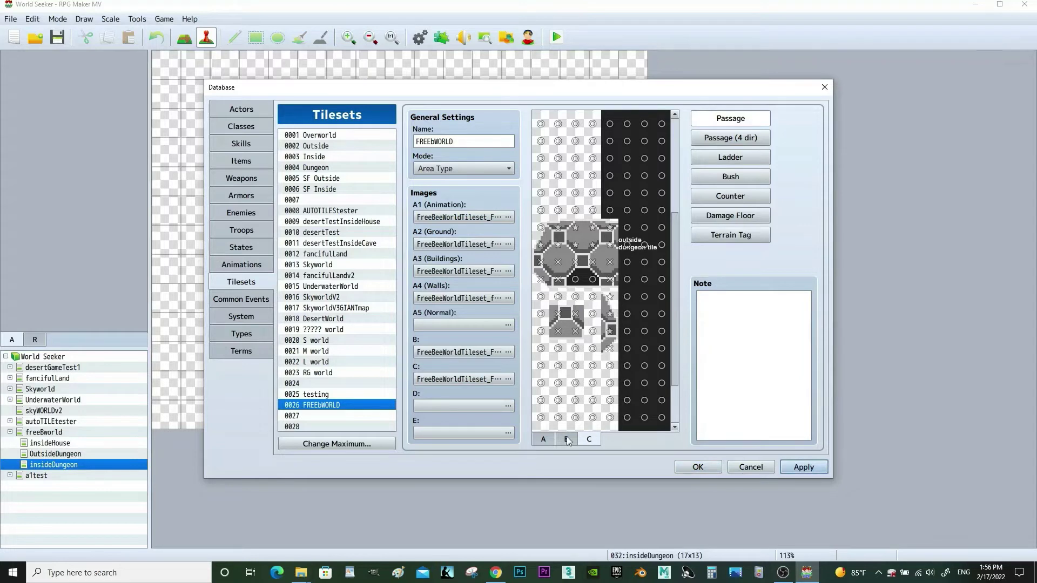
# Step: Check the passage markings across the C, B and A sheets and apply the tileset changes
pyautogui.moveTo(676, 348); pyautogui.dragTo(676, 308)
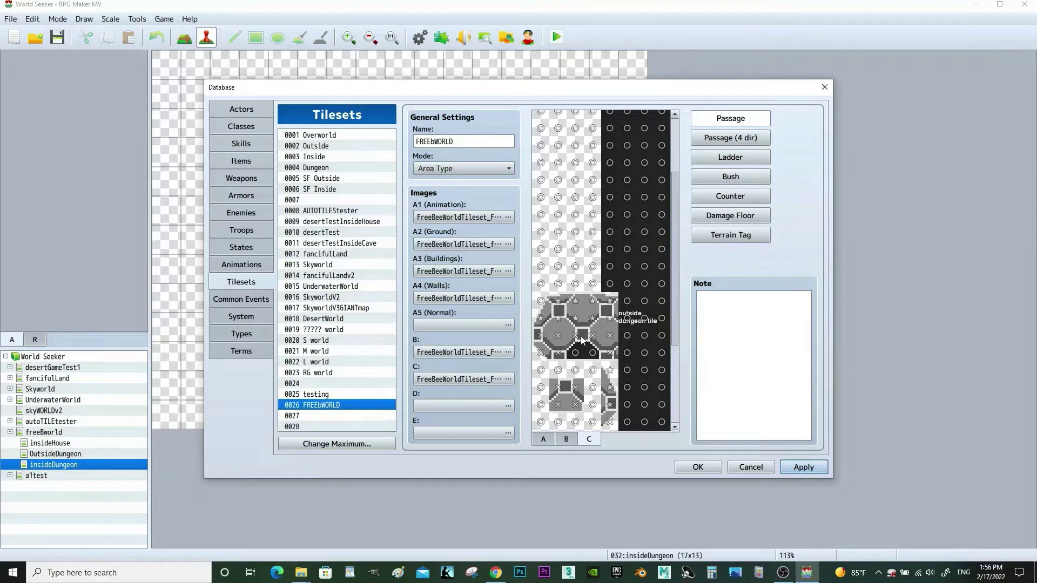
pyautogui.moveTo(676, 332); pyautogui.dragTo(676, 323)
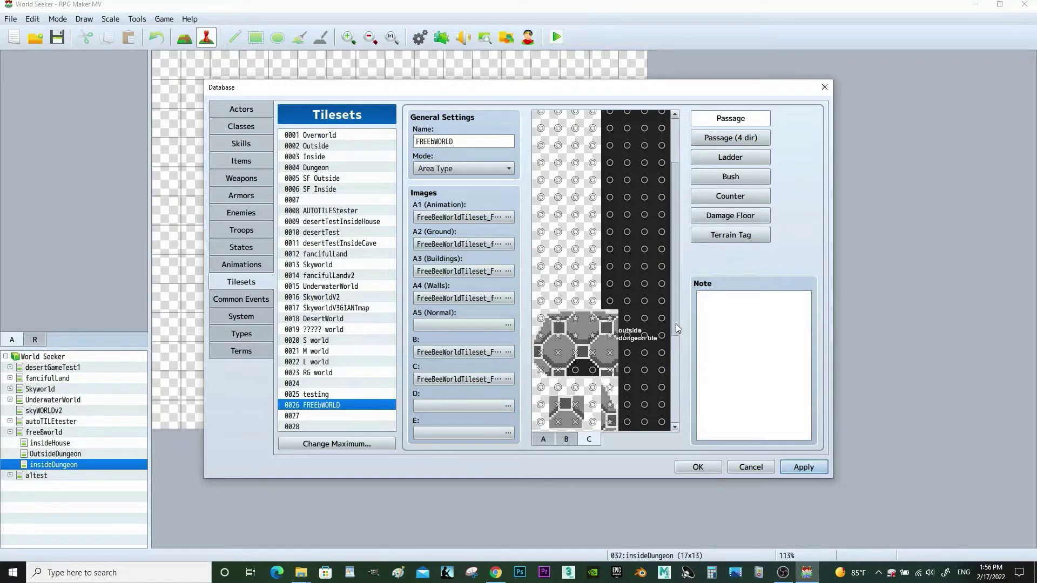
pyautogui.moveTo(675, 286); pyautogui.dragTo(675, 247)
pyautogui.click(565, 439)
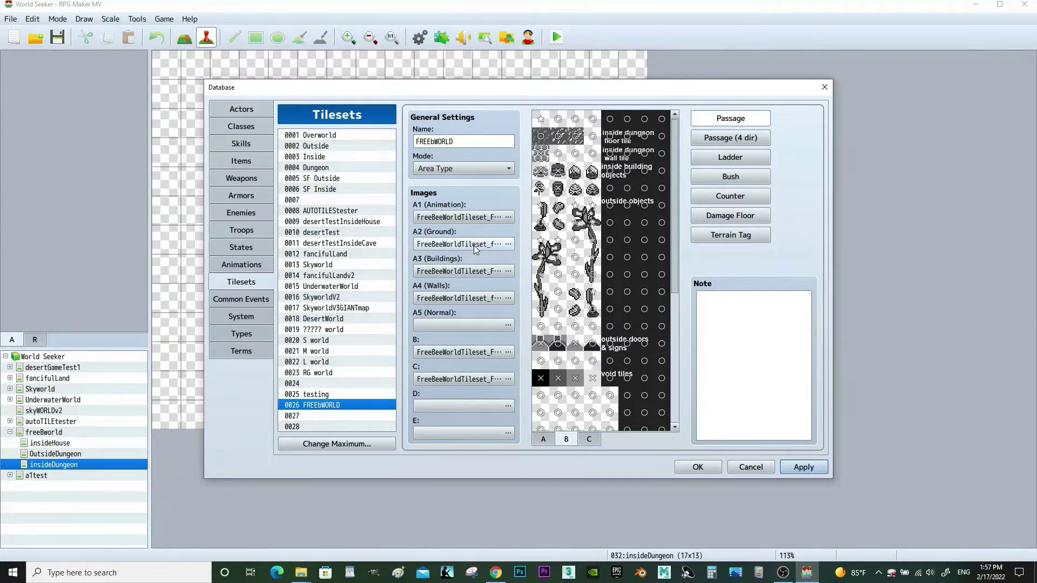
pyautogui.click(543, 440)
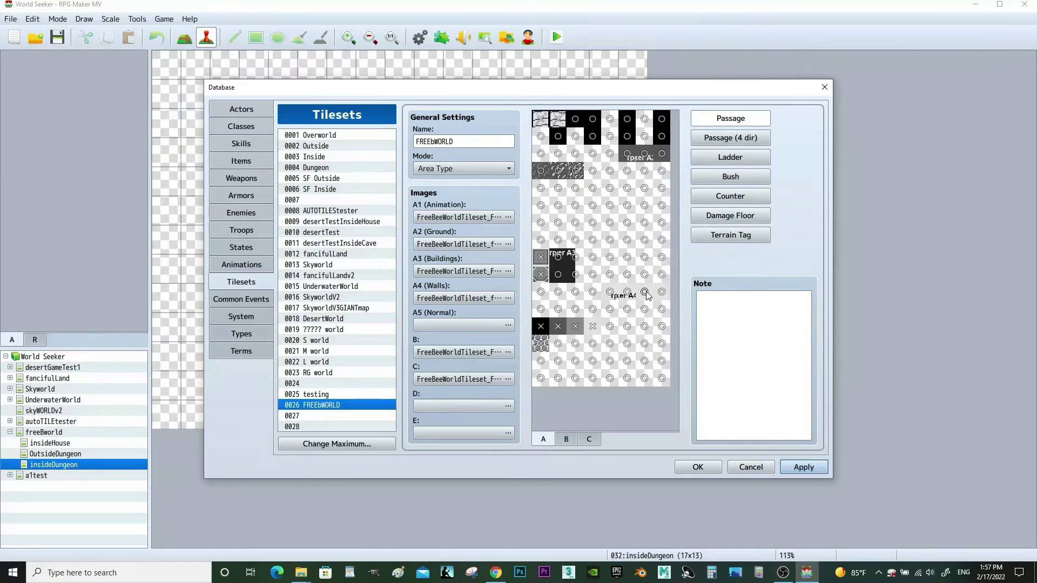
pyautogui.click(566, 438)
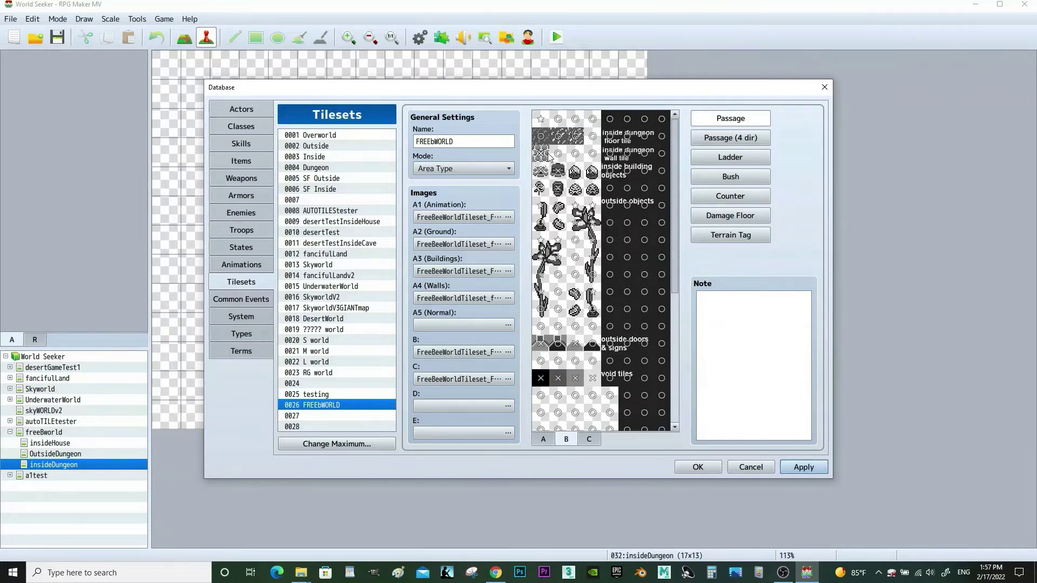
pyautogui.click(805, 467)
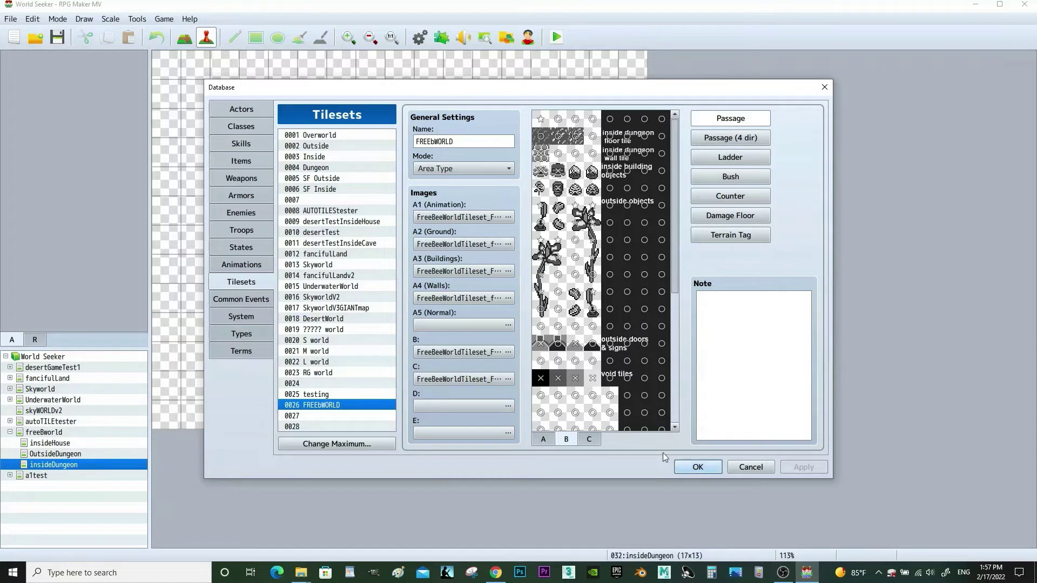
pyautogui.click(543, 439)
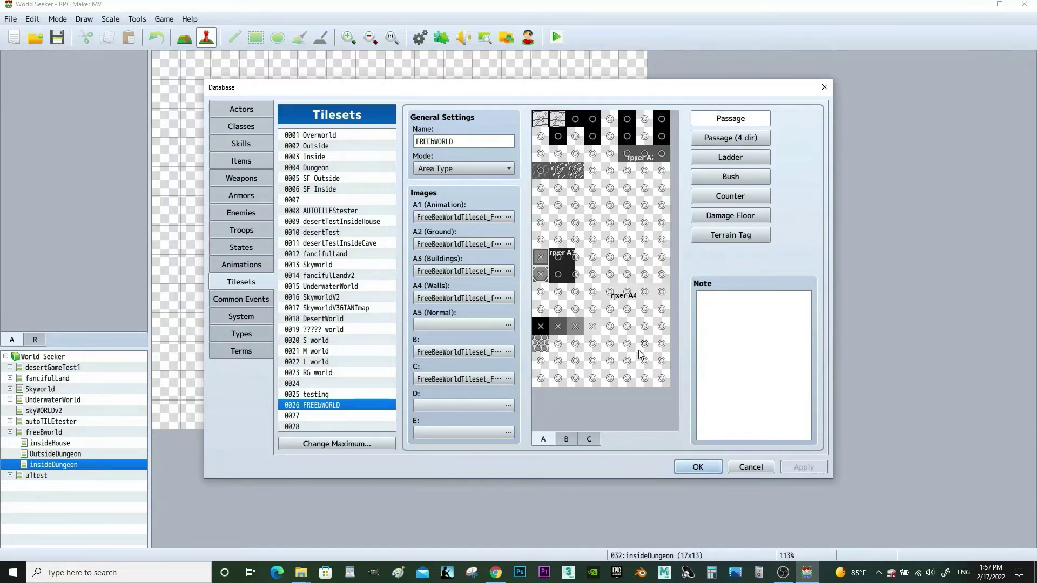
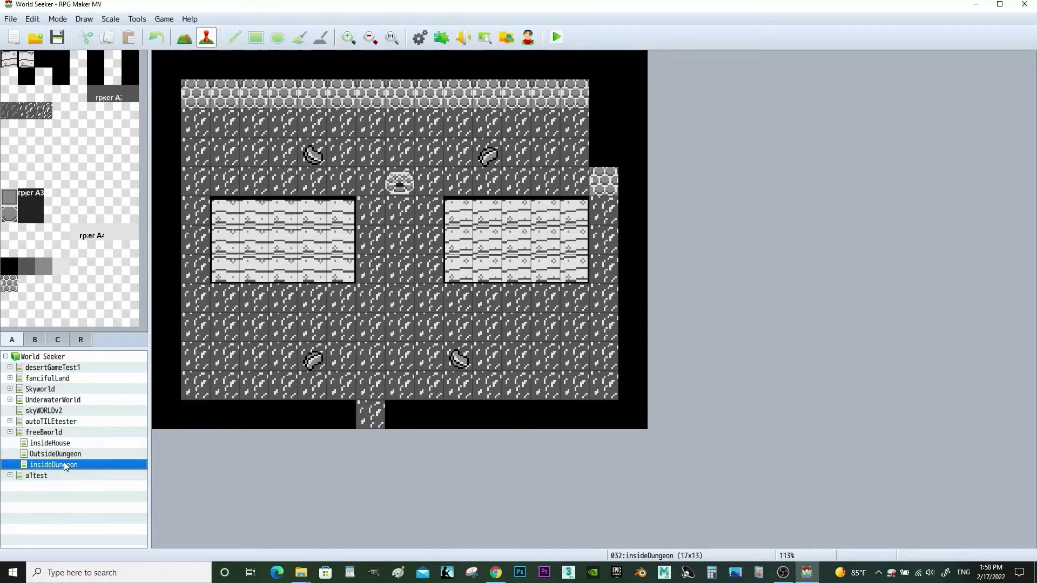
# Step: Start a new map under insideHouse and name it freeBinside2
pyautogui.click(46, 433)
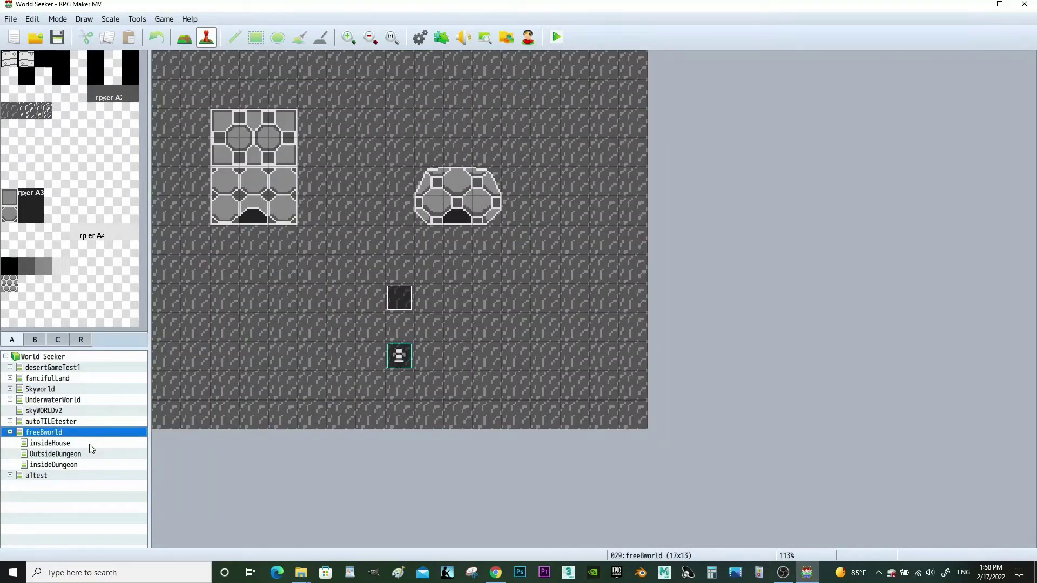
pyautogui.click(81, 443)
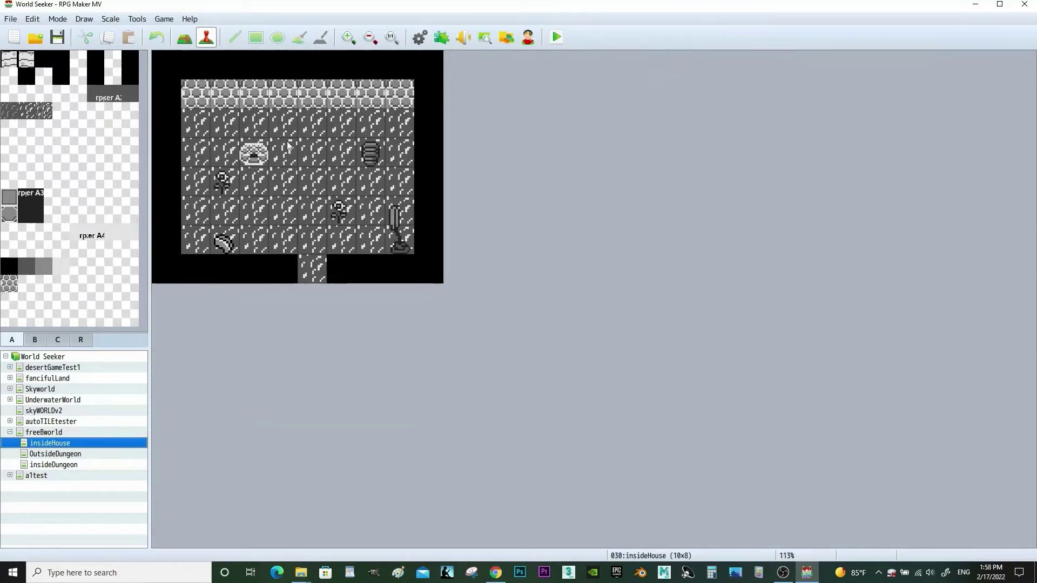
pyautogui.rightClick(99, 442)
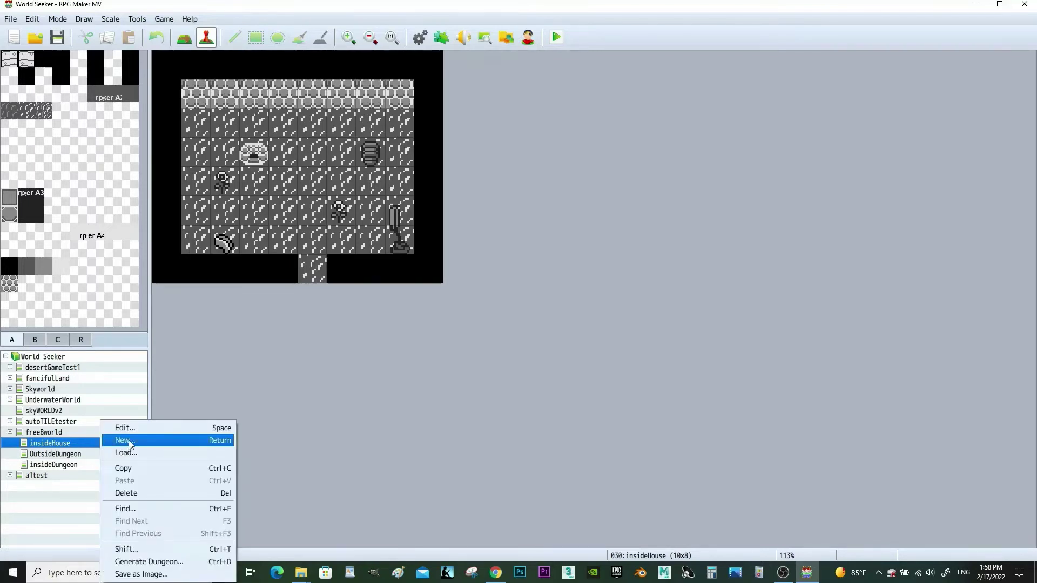
pyautogui.click(123, 442)
pyautogui.click(383, 187)
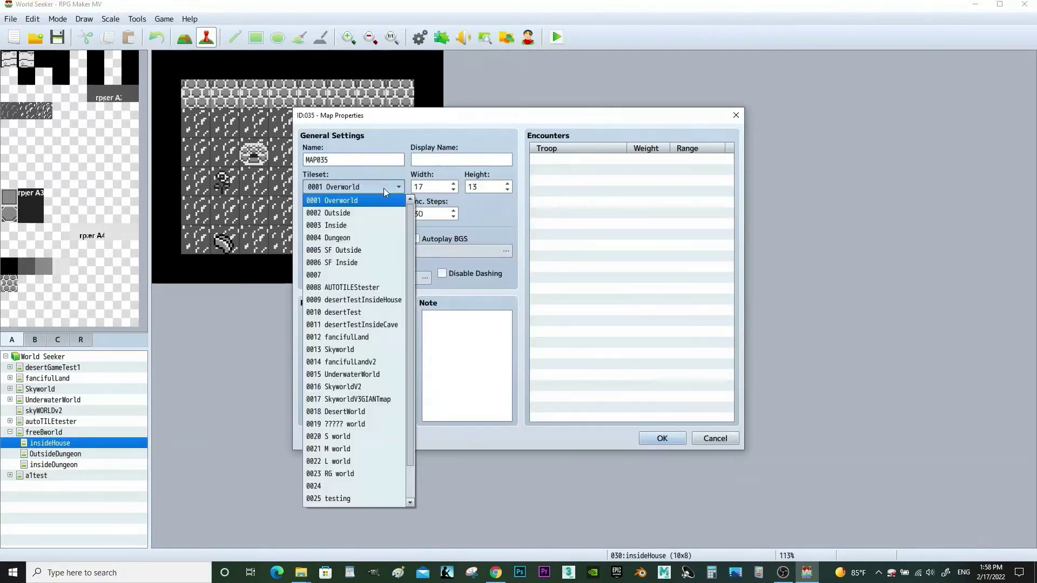
pyautogui.click(354, 158)
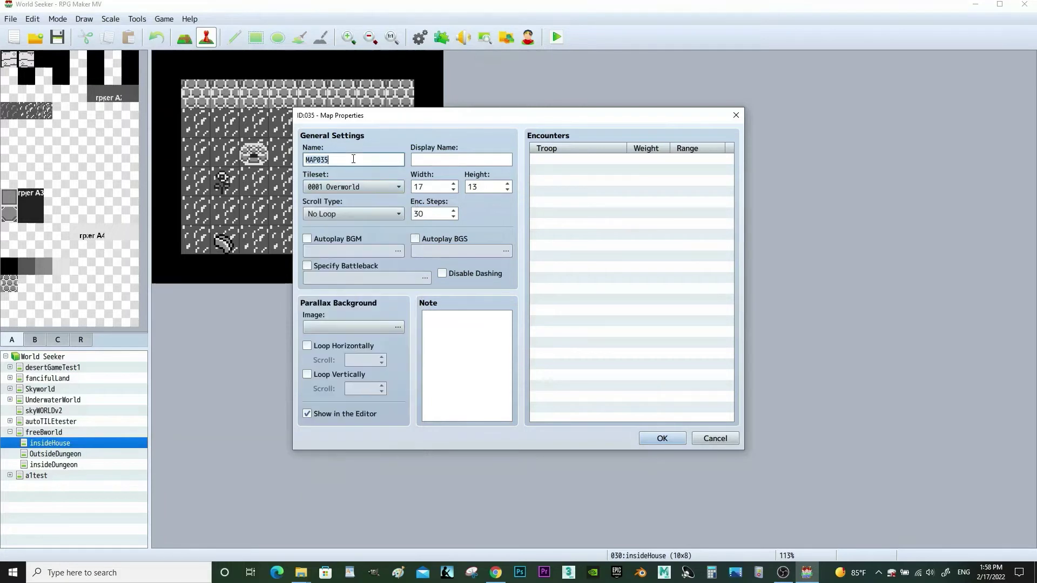
pyautogui.write('freeBinside2')
# Step: Choose 0026 FREEbWORLD as the tileset of the freeBinside2 map
pyautogui.click(365, 187)
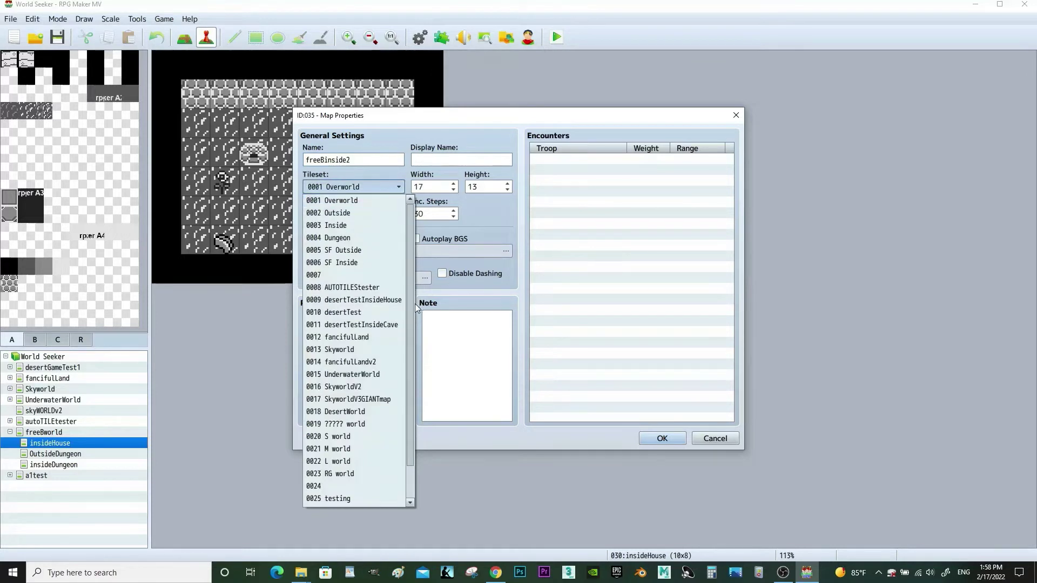
pyautogui.scroll(-1, 408, 331)
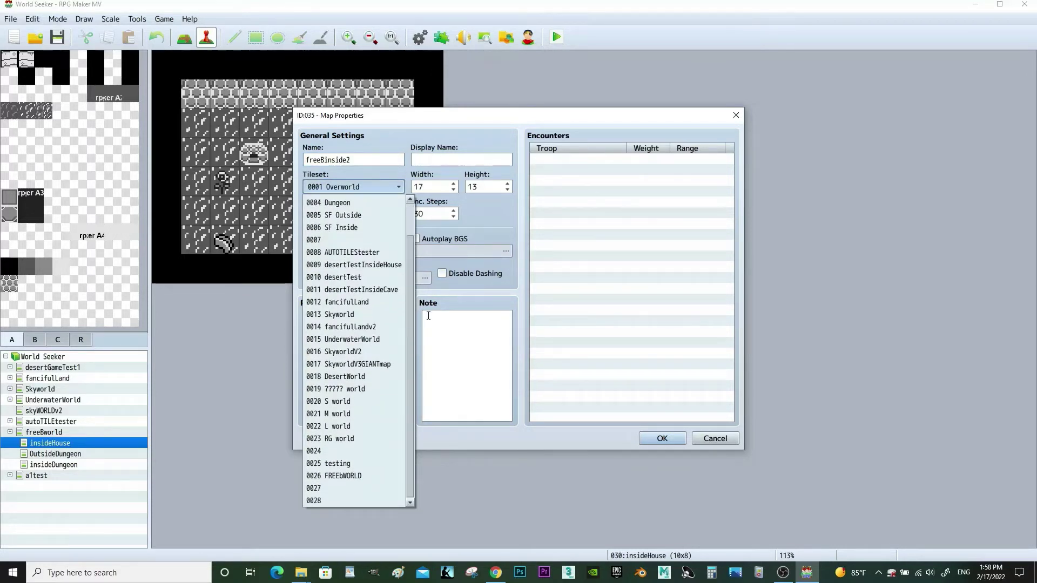
pyautogui.click(508, 209)
pyautogui.click(364, 190)
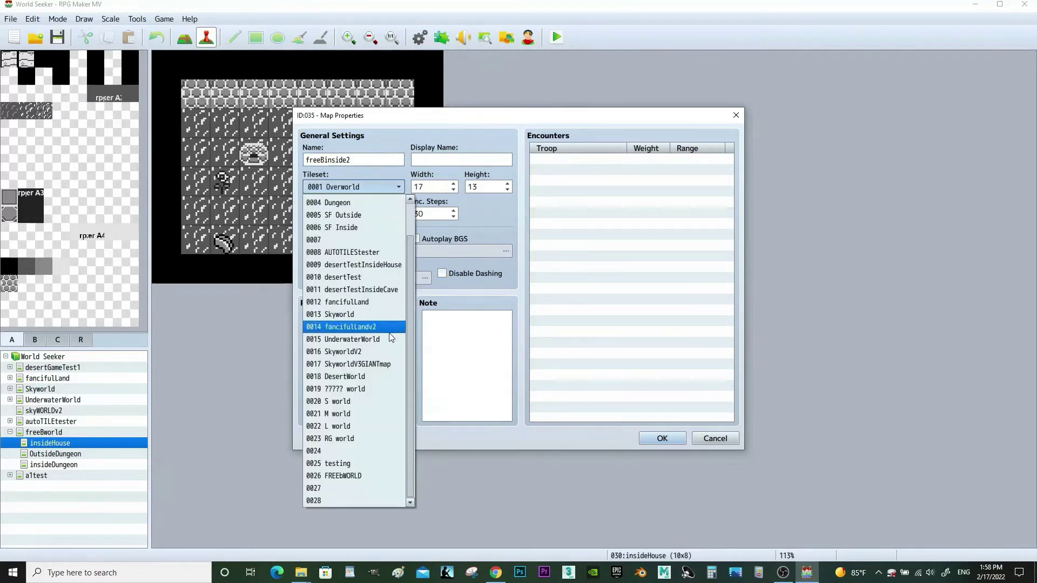
pyautogui.click(350, 476)
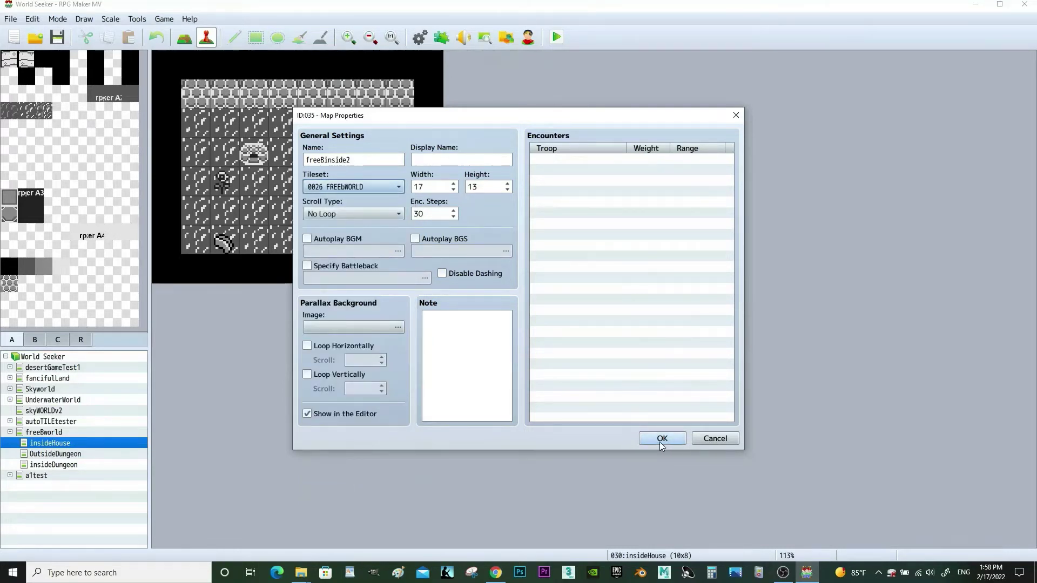
# Step: Set the freeBinside2 map to a width of 10 and a height of 8, and create it
pyautogui.click(439, 184)
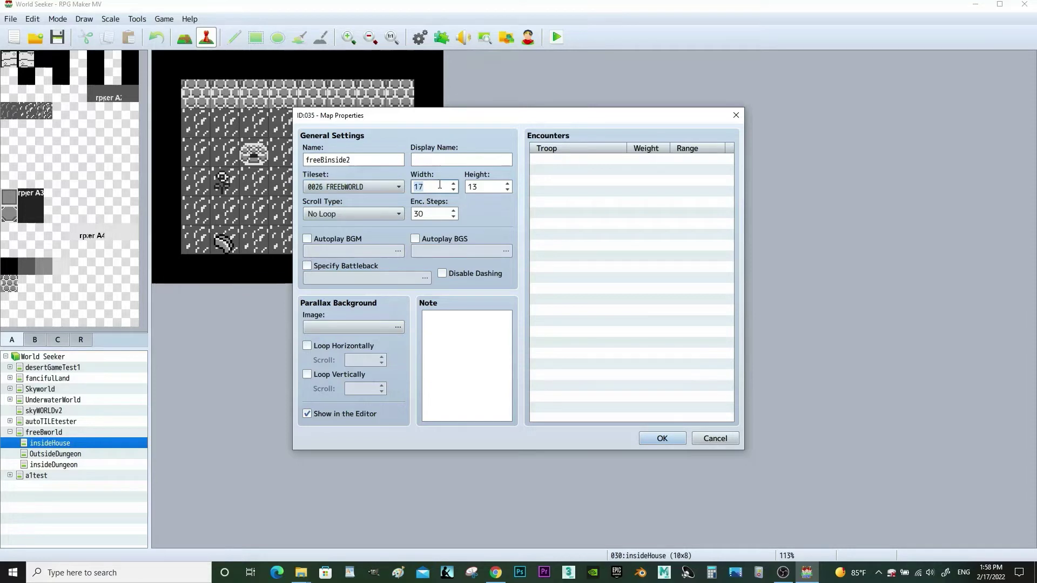
pyautogui.doubleClick(486, 187)
pyautogui.write('8')
pyautogui.press('Return')
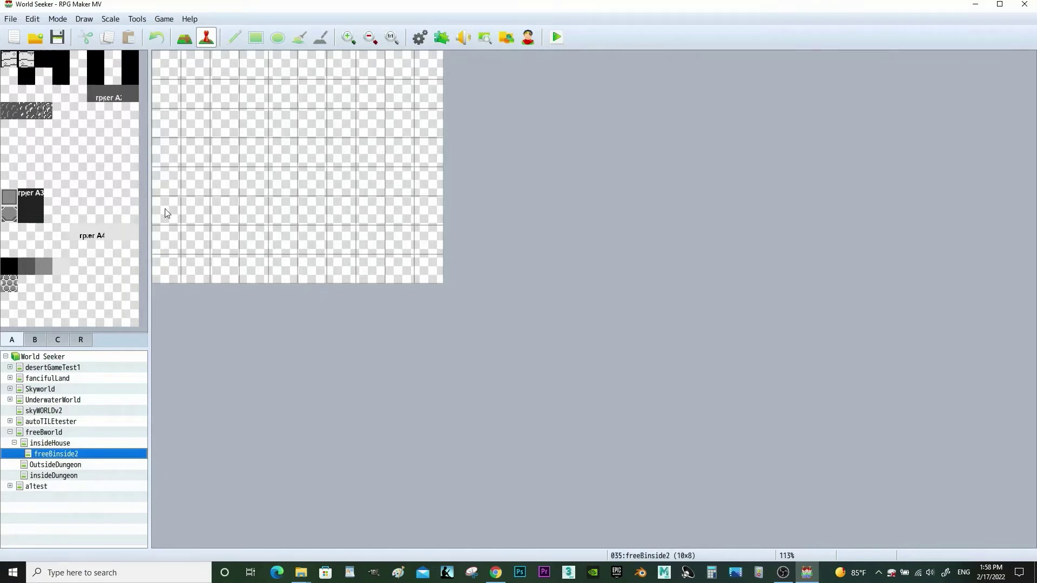
# Step: Open the insideHouse map for tile editing and paint a Shadow Pen strip down the room's left edge, over wall and floor
pyautogui.click(35, 341)
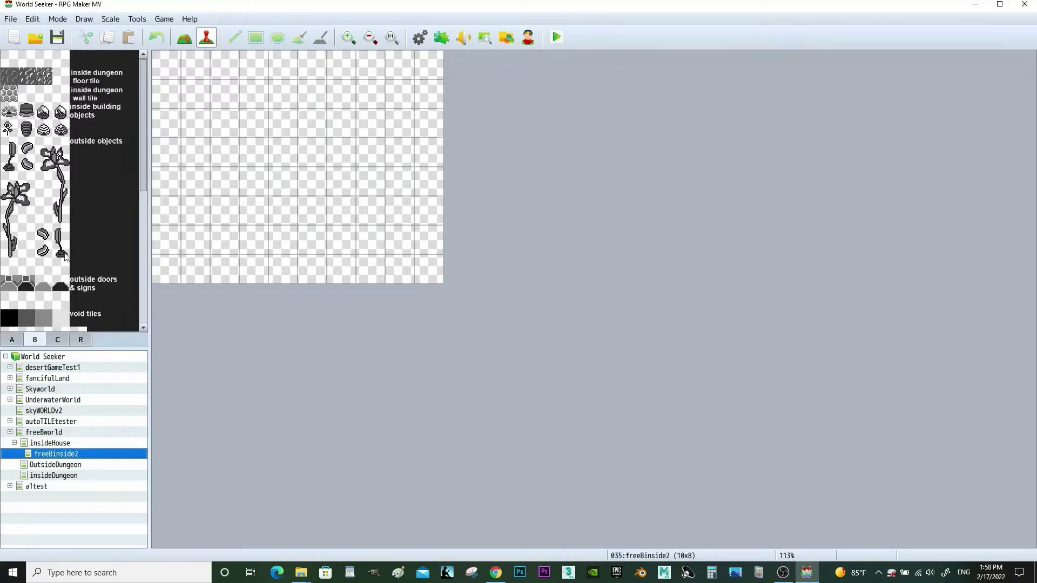
pyautogui.click(80, 446)
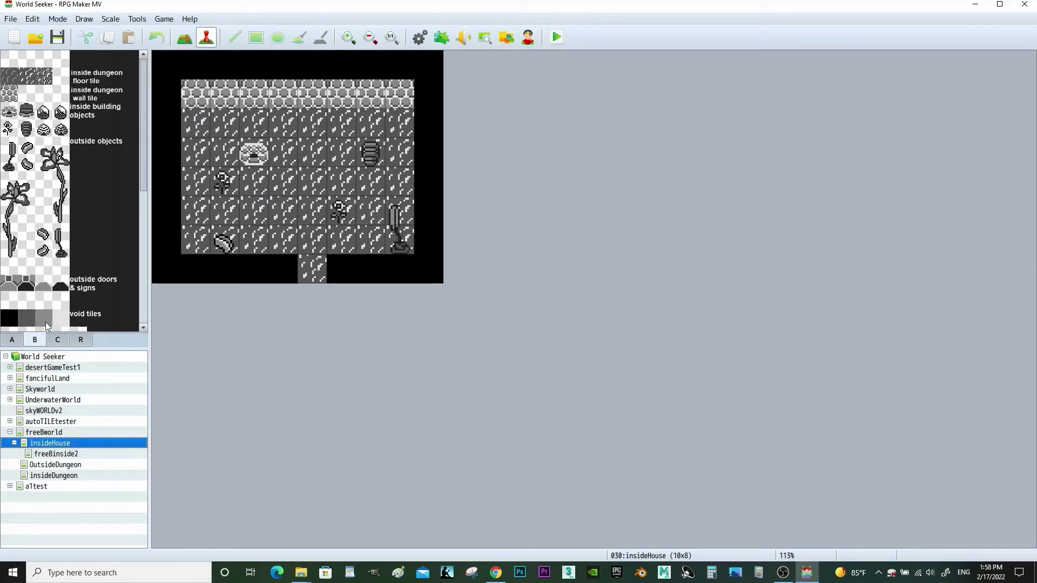
pyautogui.click(186, 38)
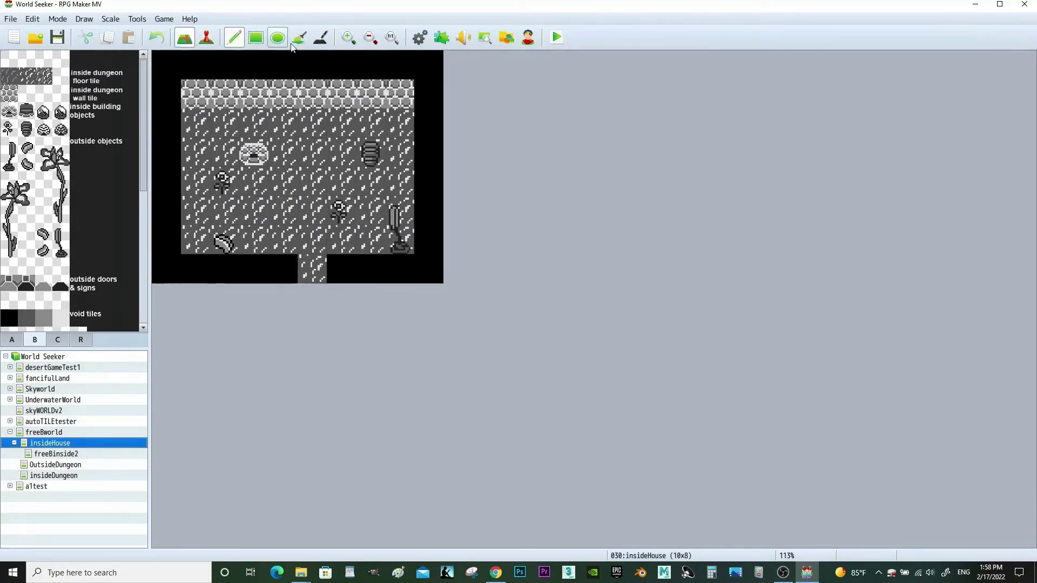
pyautogui.click(321, 37)
pyautogui.moveTo(186, 118)
pyautogui.mouseDown()
pyautogui.moveTo(183, 254)
pyautogui.moveTo(195, 90)
pyautogui.moveTo(187, 117)
pyautogui.mouseUp()
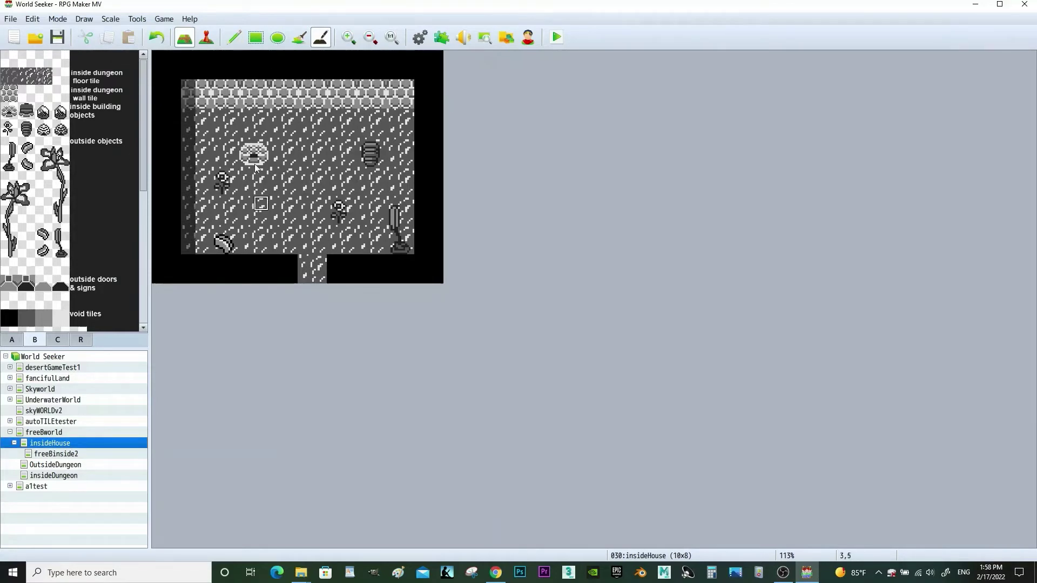
# Step: Erase the wall row along the top of the insideHouse room with the blank tile from tile set A
pyautogui.click(13, 341)
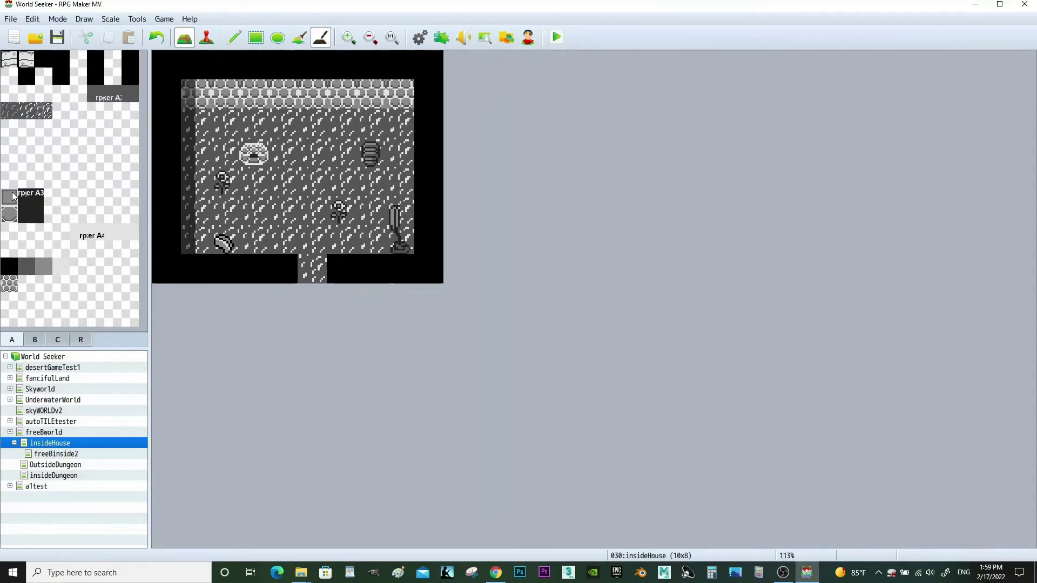
pyautogui.click(9, 266)
pyautogui.click(234, 38)
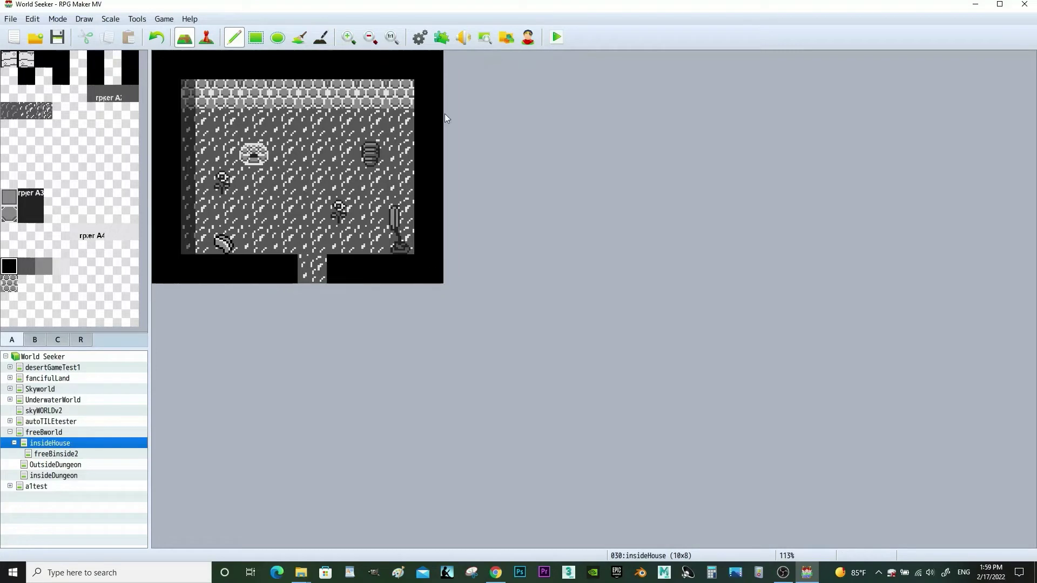
pyautogui.click(10, 286)
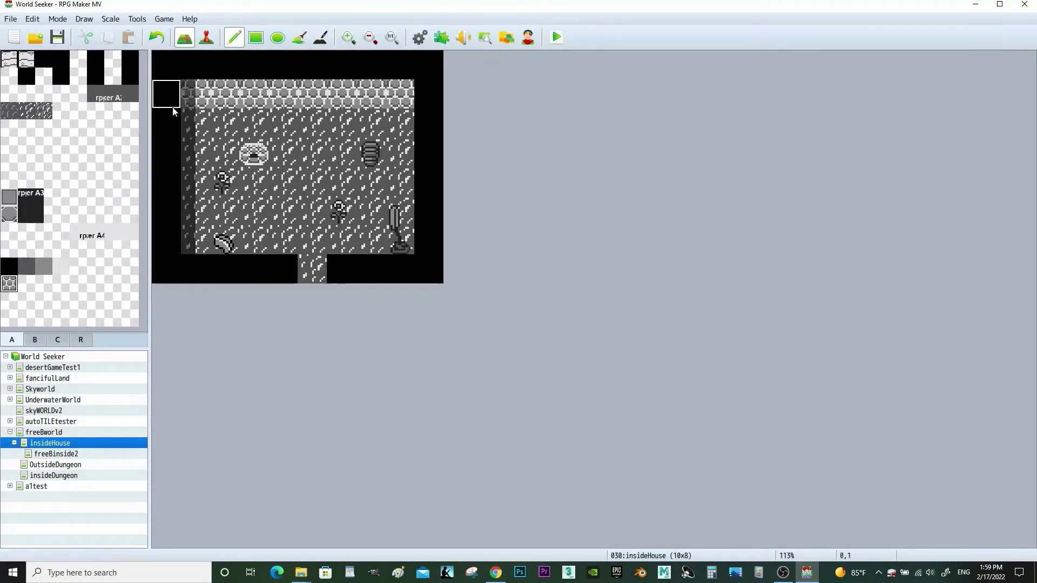
pyautogui.click(9, 232)
pyautogui.click(200, 97)
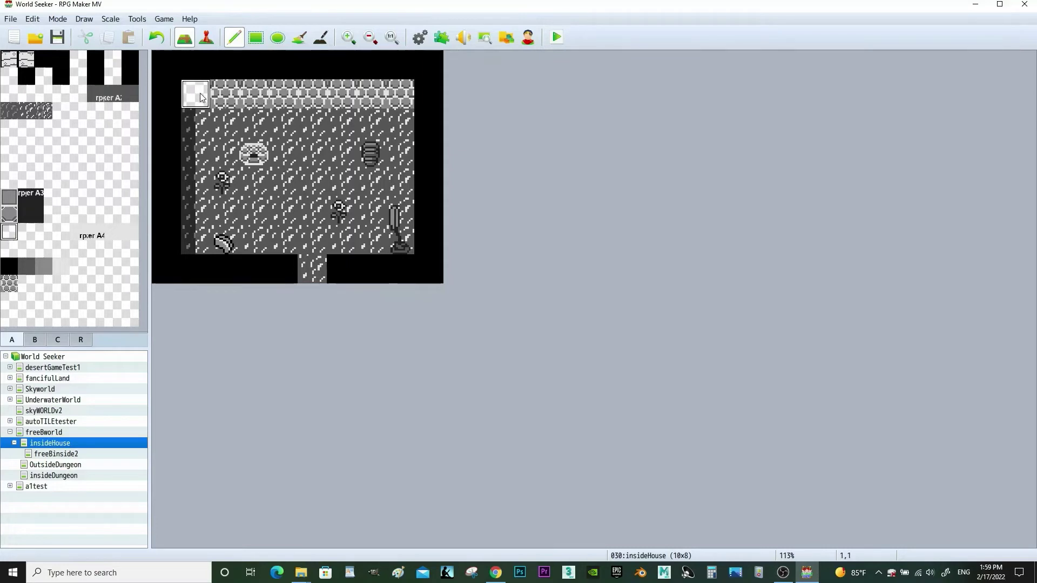
pyautogui.moveTo(200, 98); pyautogui.dragTo(398, 95)
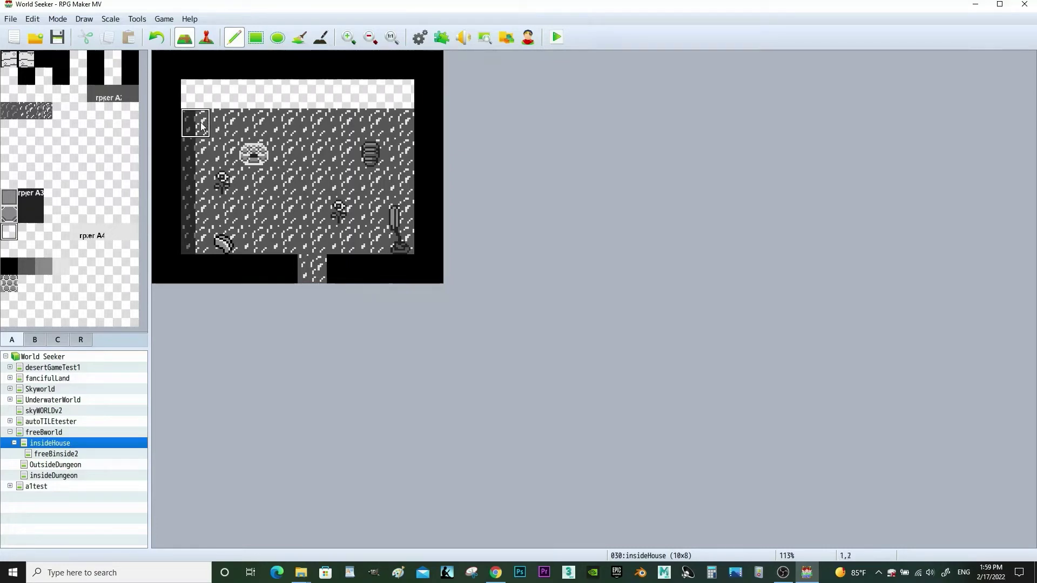
# Step: Erase the leftmost floor column and the adjoining black border with the blank tile, and remove the shadow strip beside them
pyautogui.moveTo(200, 126); pyautogui.dragTo(200, 241)
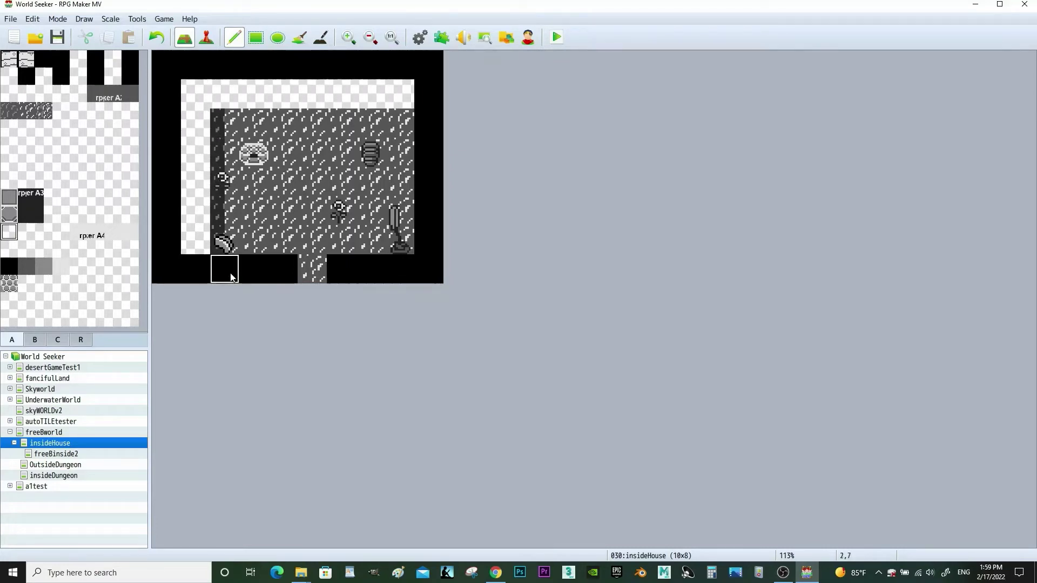
pyautogui.moveTo(231, 278)
pyautogui.mouseDown()
pyautogui.moveTo(171, 276)
pyautogui.moveTo(162, 79)
pyautogui.moveTo(314, 66)
pyautogui.mouseUp()
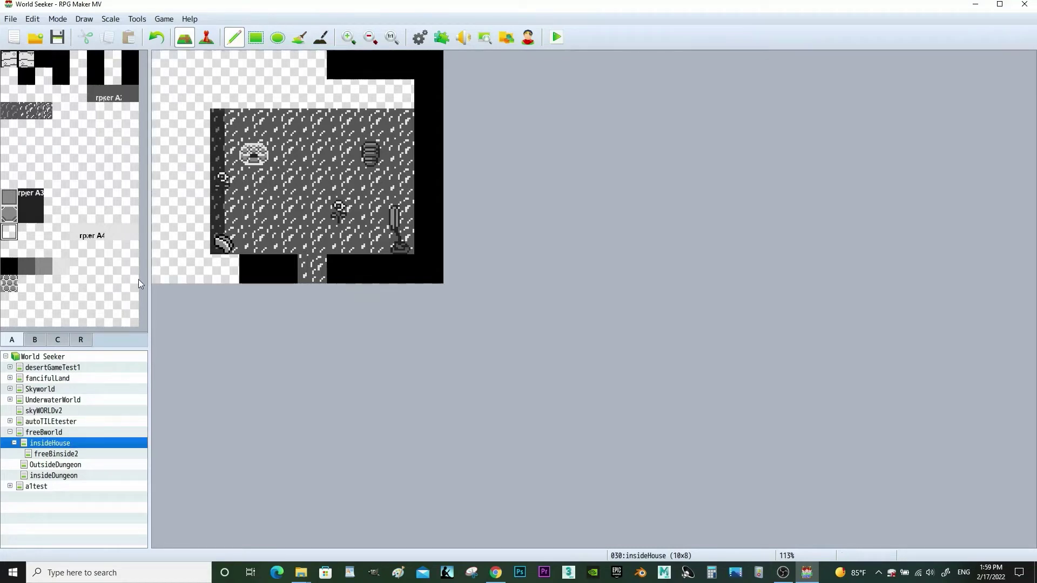
pyautogui.click(320, 37)
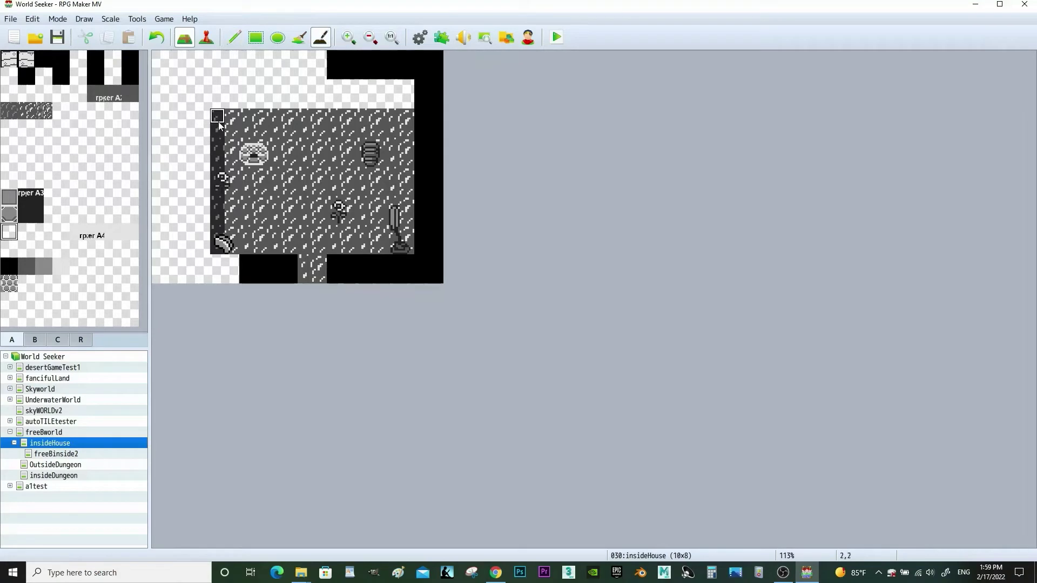
pyautogui.moveTo(211, 201)
pyautogui.mouseDown()
pyautogui.moveTo(215, 248)
pyautogui.moveTo(217, 159)
pyautogui.mouseUp()
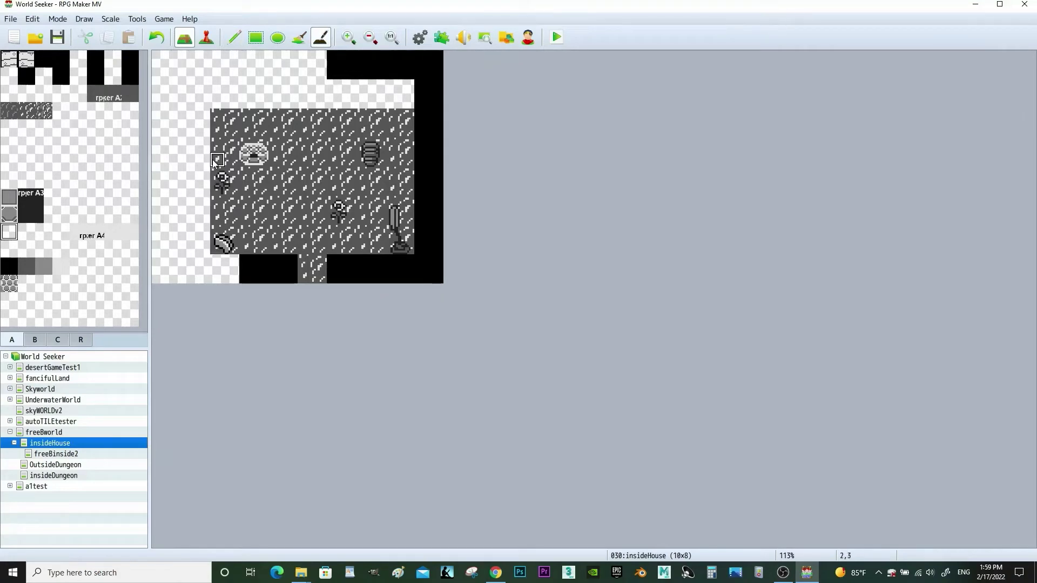
# Step: Refill the erased parts of the border with the black void tile from tile set B
pyautogui.click(34, 341)
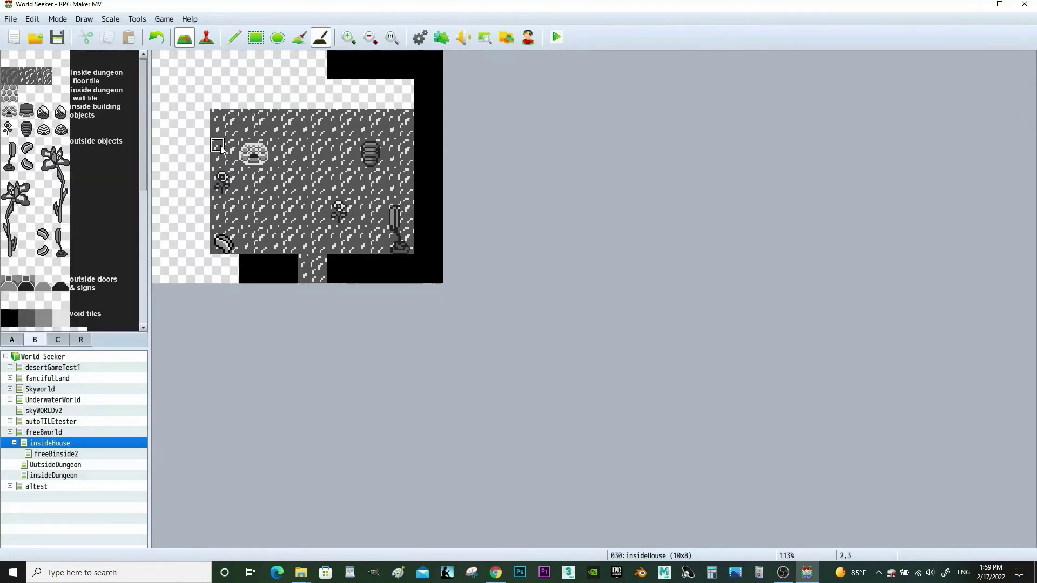
pyautogui.click(9, 318)
pyautogui.click(235, 38)
pyautogui.moveTo(310, 69)
pyautogui.mouseDown()
pyautogui.moveTo(162, 64)
pyautogui.moveTo(162, 249)
pyautogui.moveTo(200, 270)
pyautogui.moveTo(227, 270)
pyautogui.mouseUp()
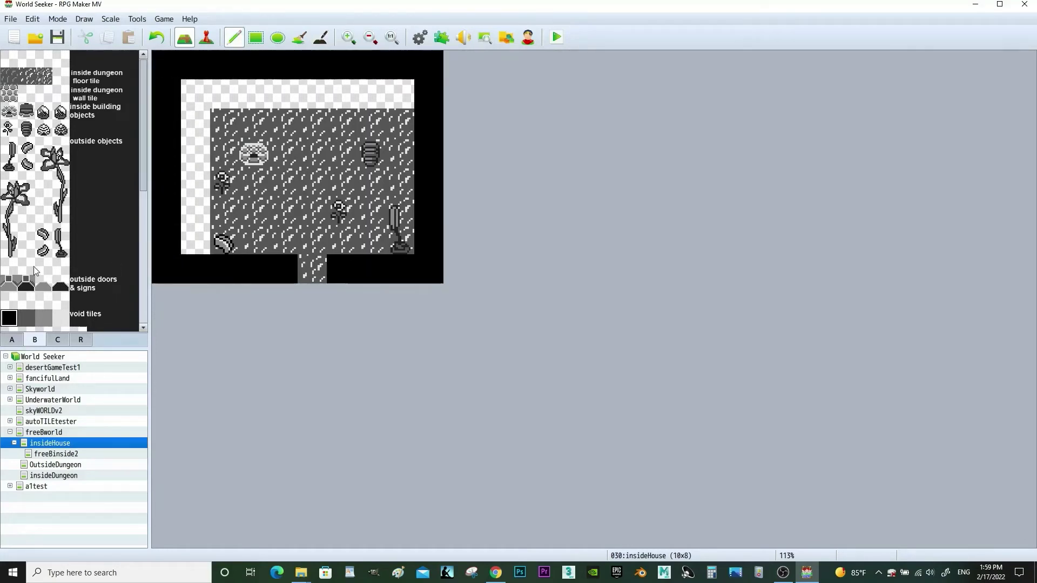
# Step: Repaint the wall row and the leftmost floor column with the inside dungeon wall and floor tiles from set B
pyautogui.click(9, 93)
pyautogui.moveTo(193, 95); pyautogui.dragTo(404, 95)
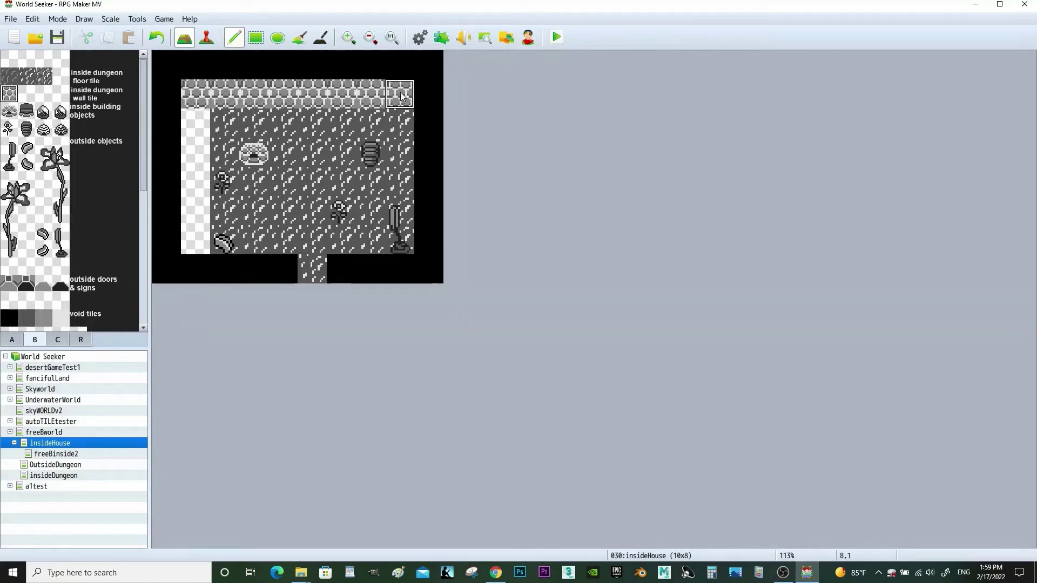
pyautogui.click(30, 77)
pyautogui.moveTo(194, 119); pyautogui.dragTo(196, 242)
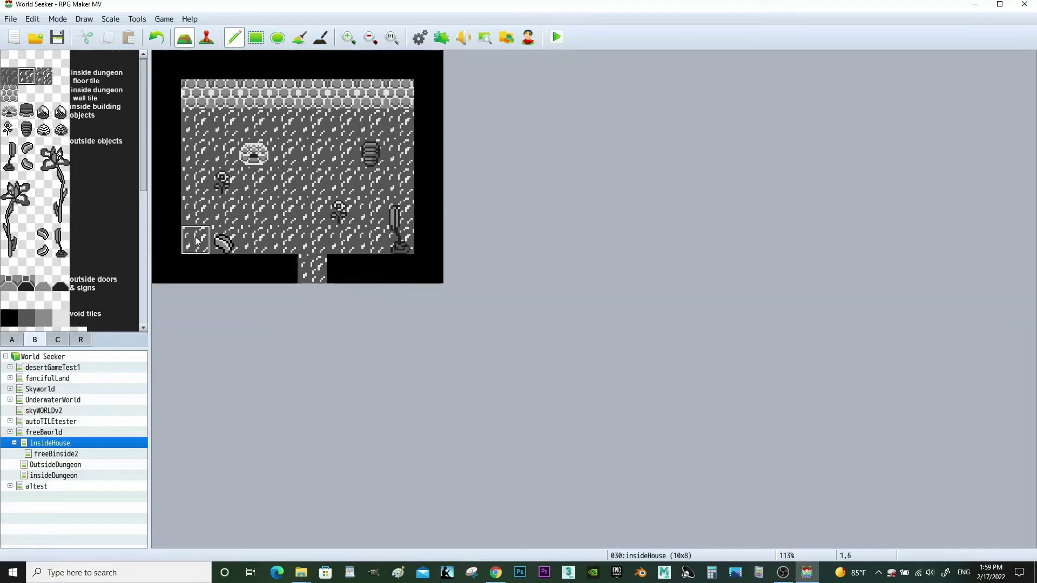
pyautogui.click(321, 38)
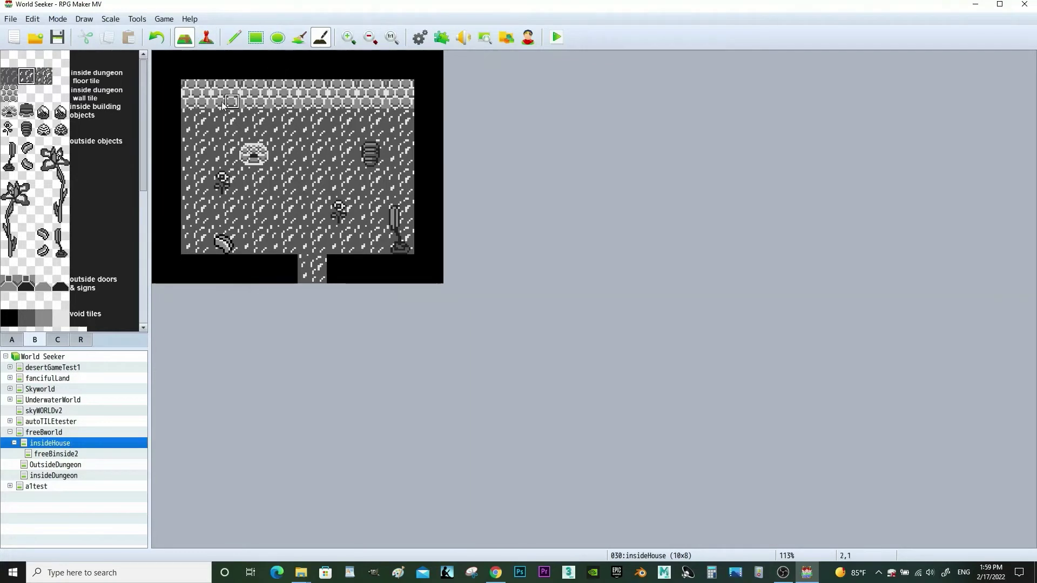
pyautogui.click(10, 340)
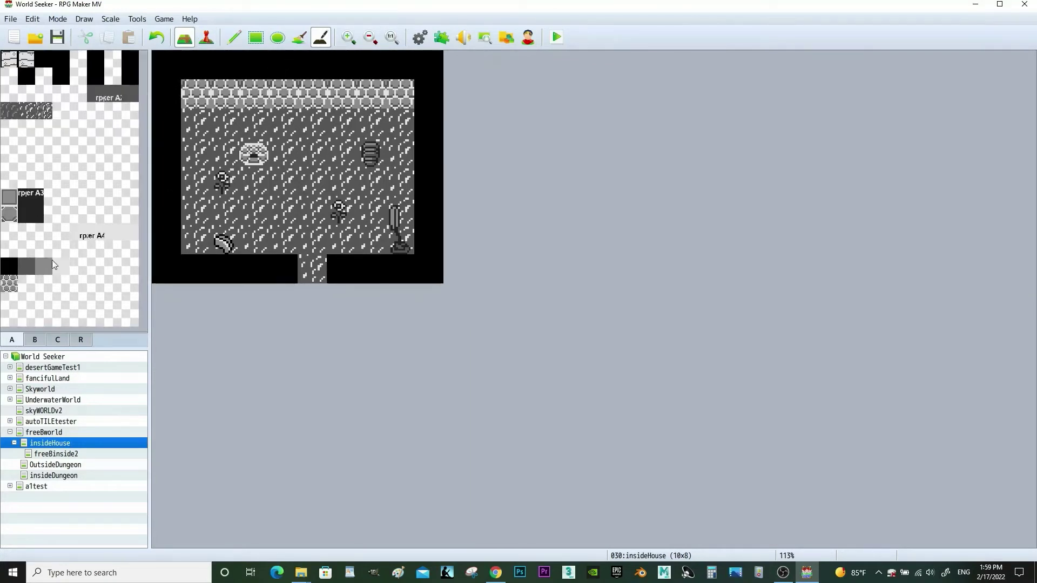
pyautogui.click(33, 340)
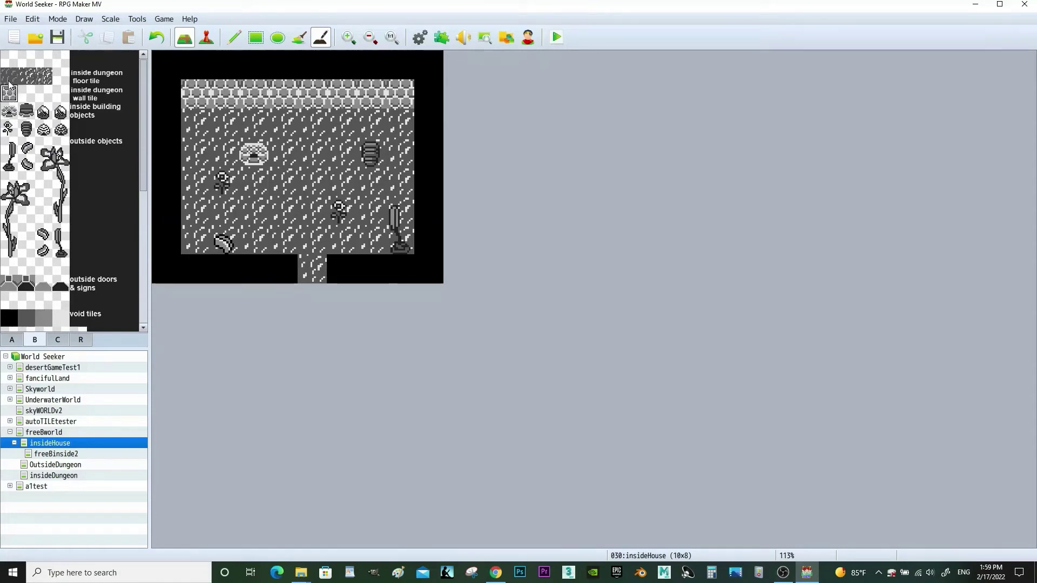
pyautogui.click(44, 76)
pyautogui.click(12, 339)
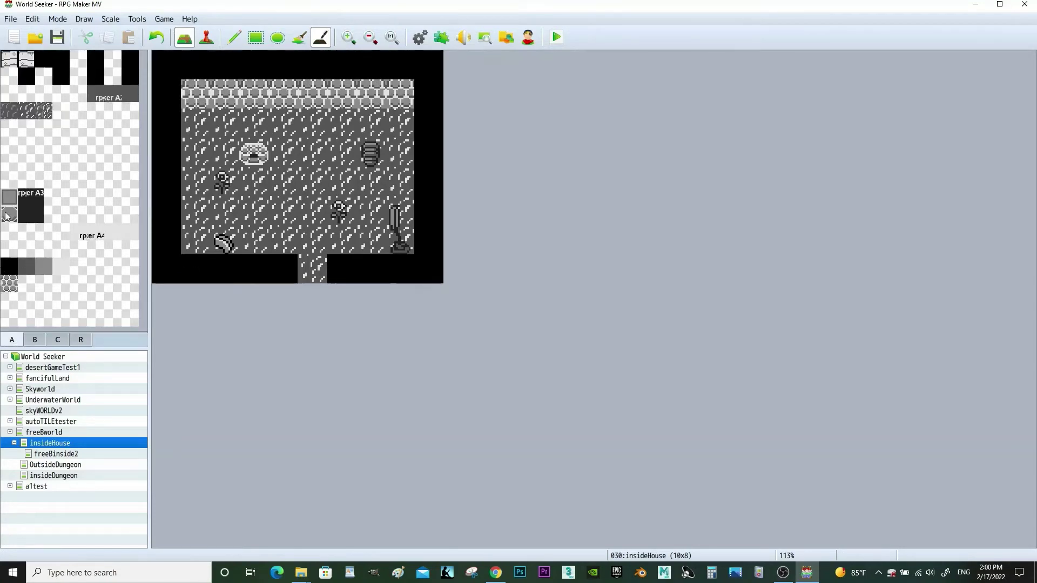
# Step: Repaint the room's black border and wall row with the black and honeycomb wall tiles from tile set A
pyautogui.click(8, 268)
pyautogui.click(238, 44)
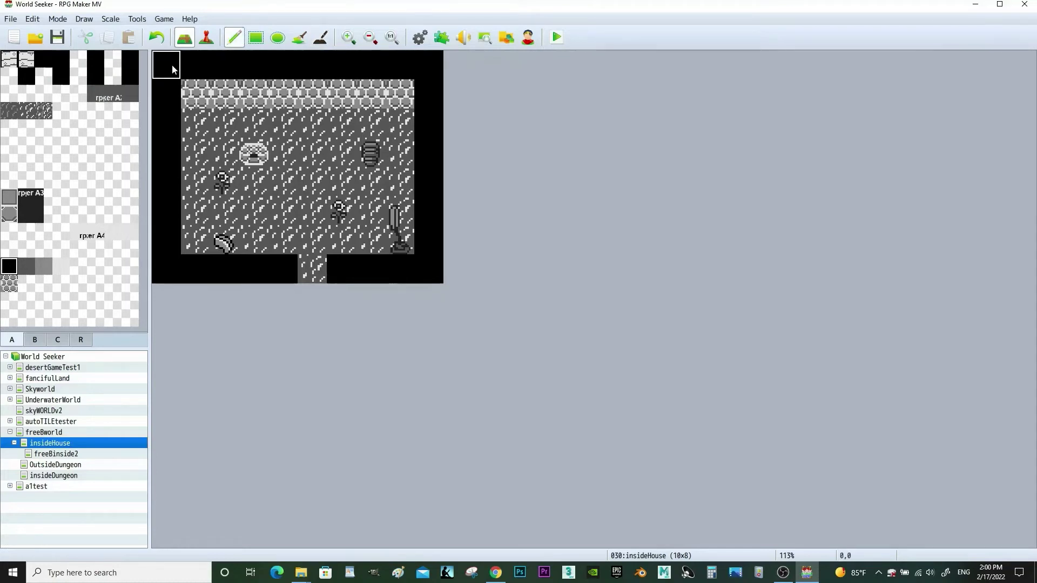
pyautogui.click(10, 283)
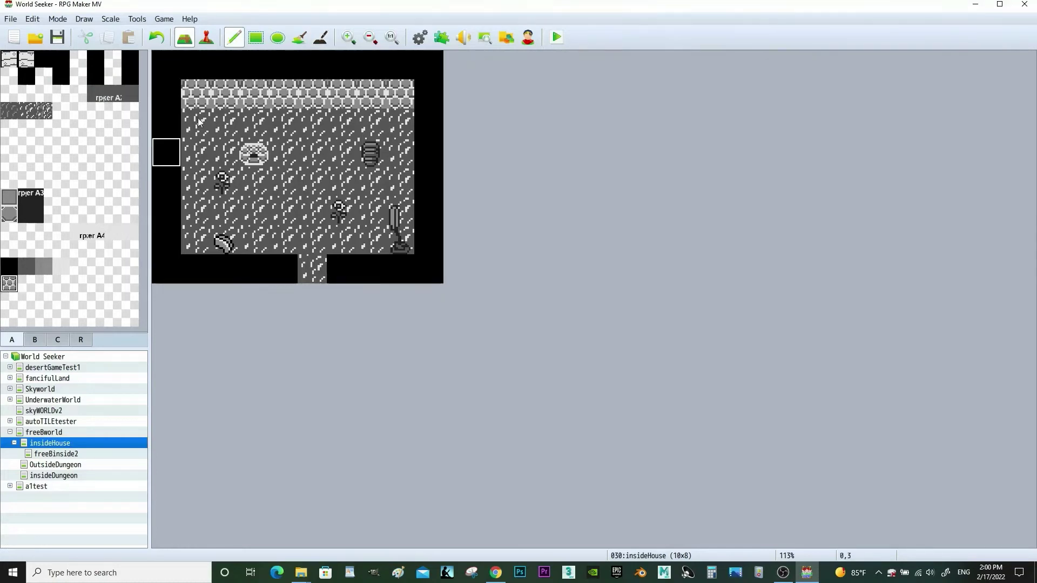
pyautogui.click(193, 101)
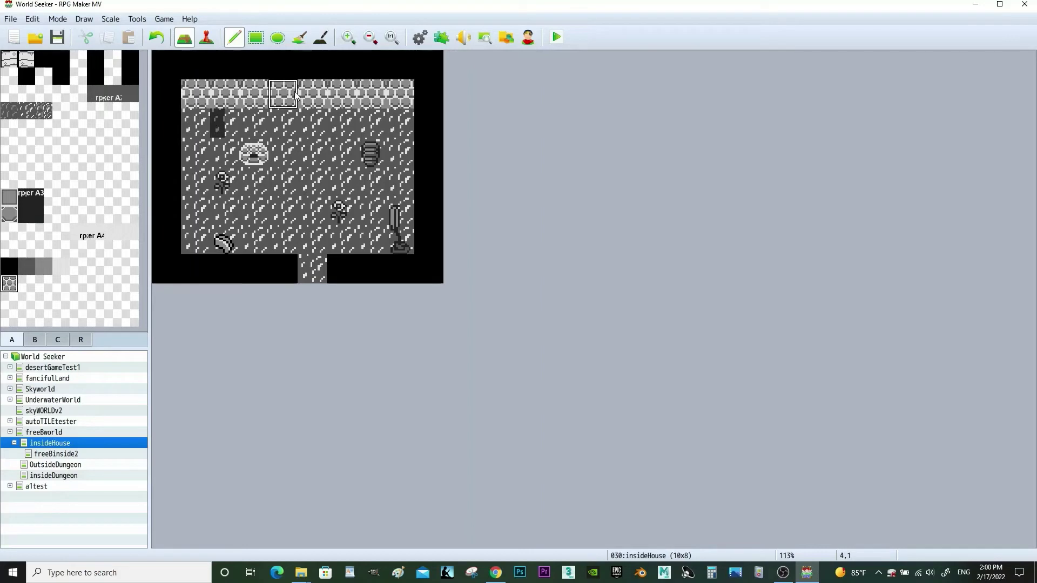
# Step: Repaint the leftmost floor column with the middle set A floor tile and shade the wall's left end with the Shadow Pen
pyautogui.click(26, 110)
pyautogui.moveTo(194, 122); pyautogui.dragTo(204, 248)
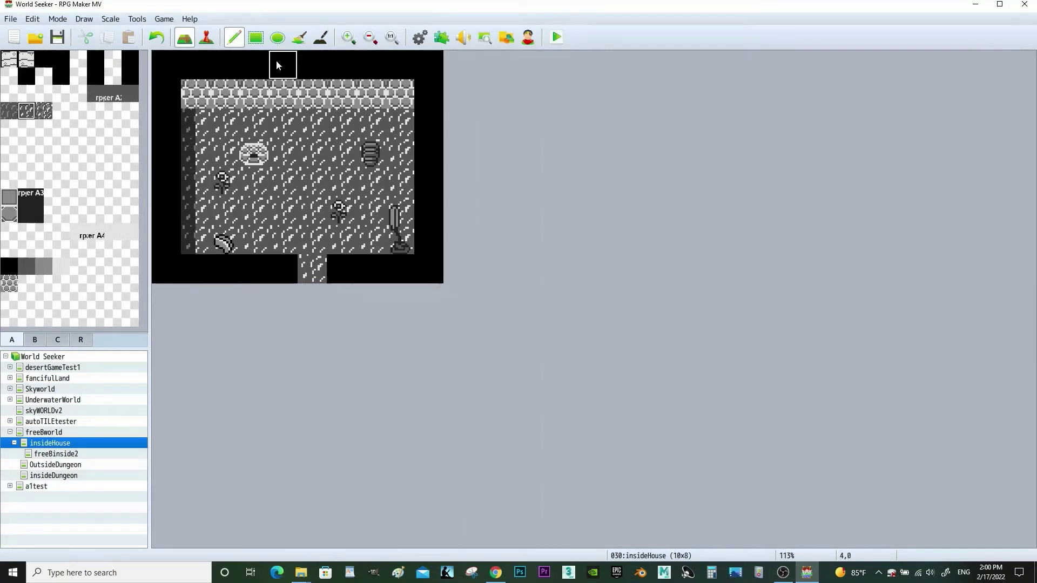
pyautogui.click(321, 37)
pyautogui.click(191, 93)
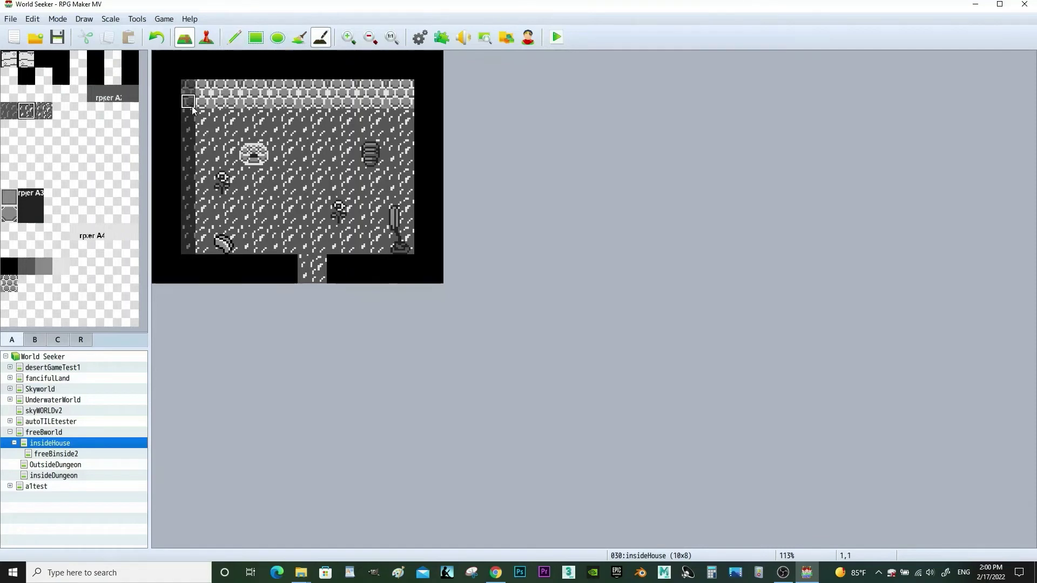
# Step: Place a curved pod object below the middle of the wall and a second striped hive beside the existing one
pyautogui.click(35, 339)
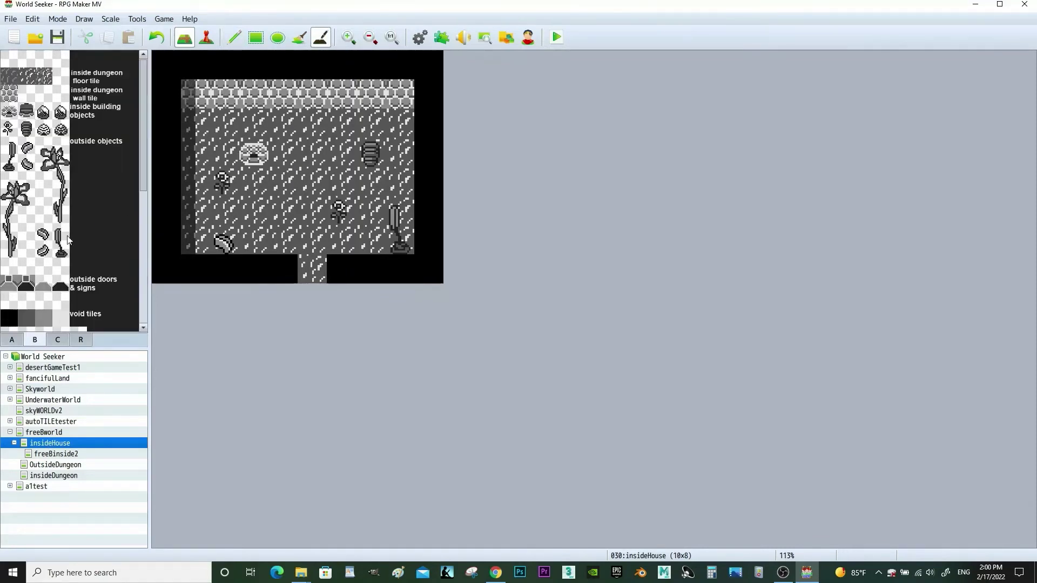
pyautogui.click(43, 233)
pyautogui.click(234, 37)
pyautogui.click(311, 127)
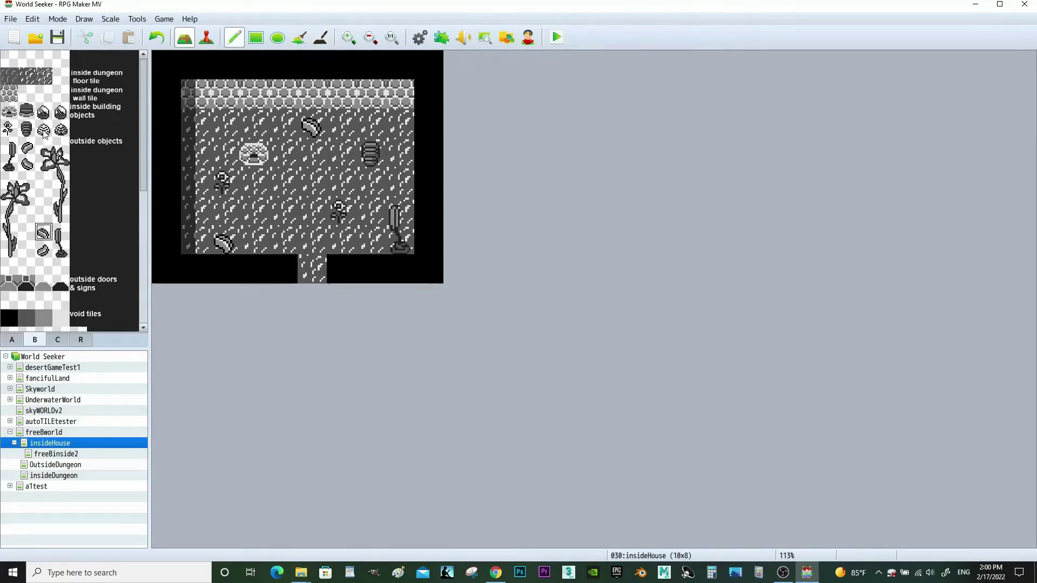
pyautogui.click(26, 128)
pyautogui.click(400, 154)
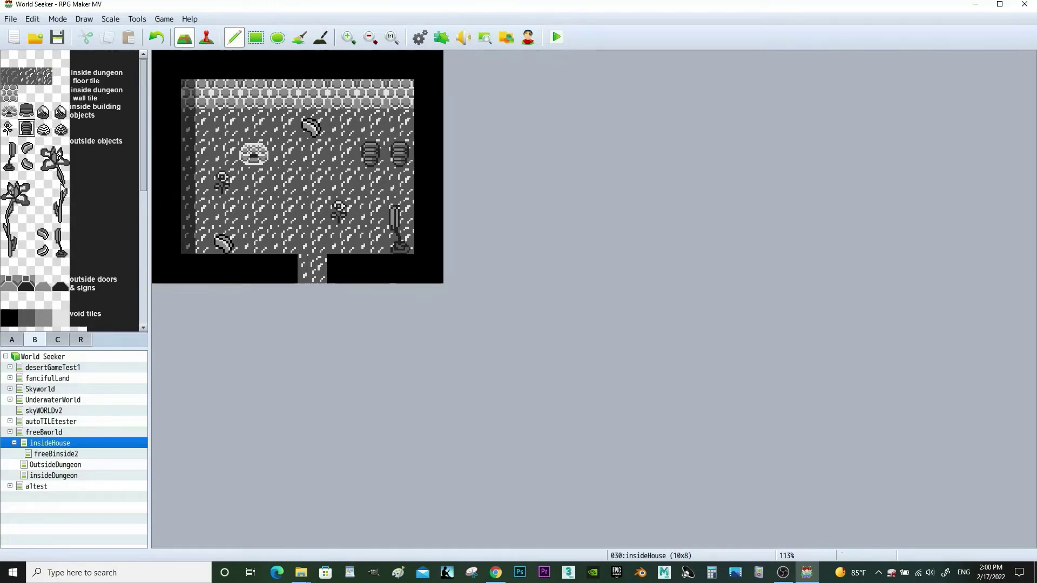
# Step: Open the freeBworld map for event editing and set the player's starting position at tile 9,10
pyautogui.click(54, 432)
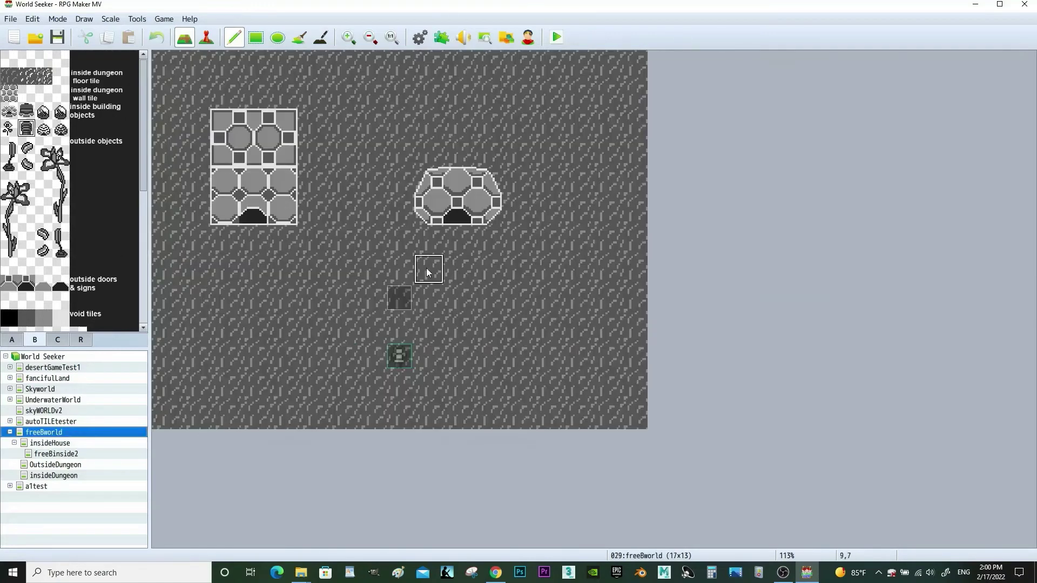
pyautogui.click(207, 38)
pyautogui.rightClick(435, 355)
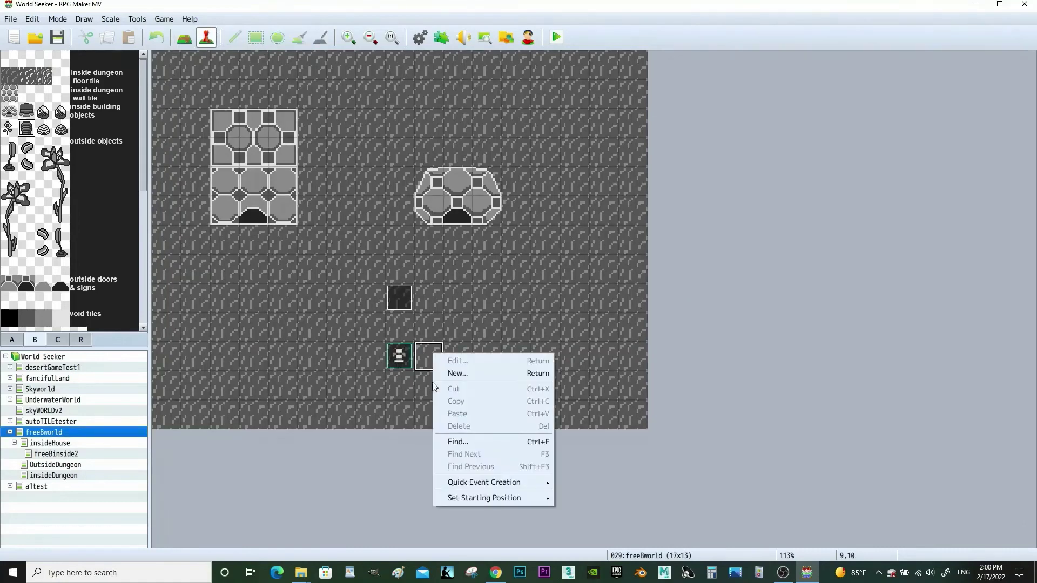
pyautogui.moveTo(481, 499)
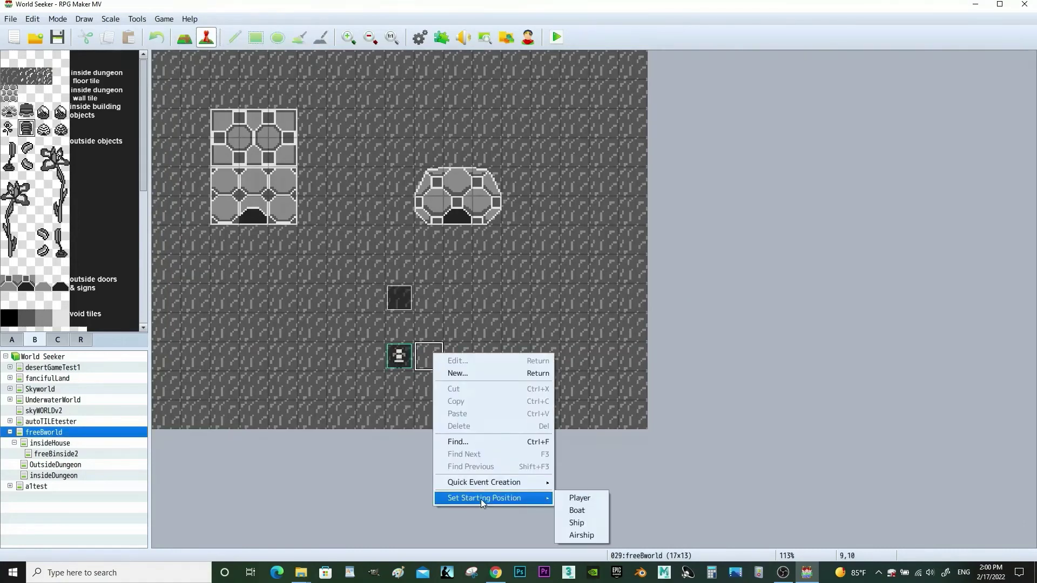
pyautogui.click(570, 499)
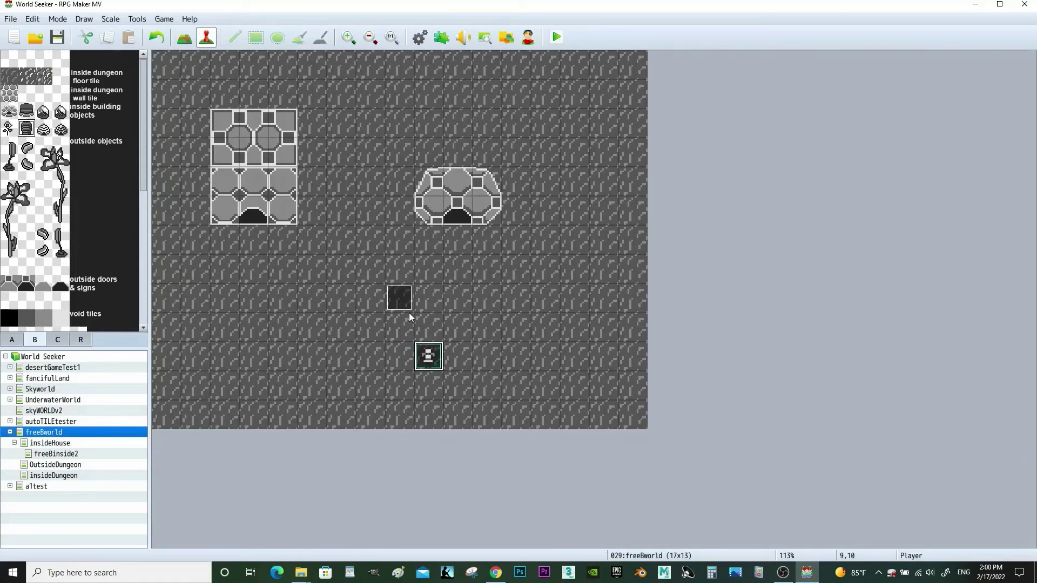
# Step: Check the contents of event EV001 at tile 8,8 and close it without changes
pyautogui.click(404, 296)
pyautogui.rightClick(404, 296)
pyautogui.click(417, 301)
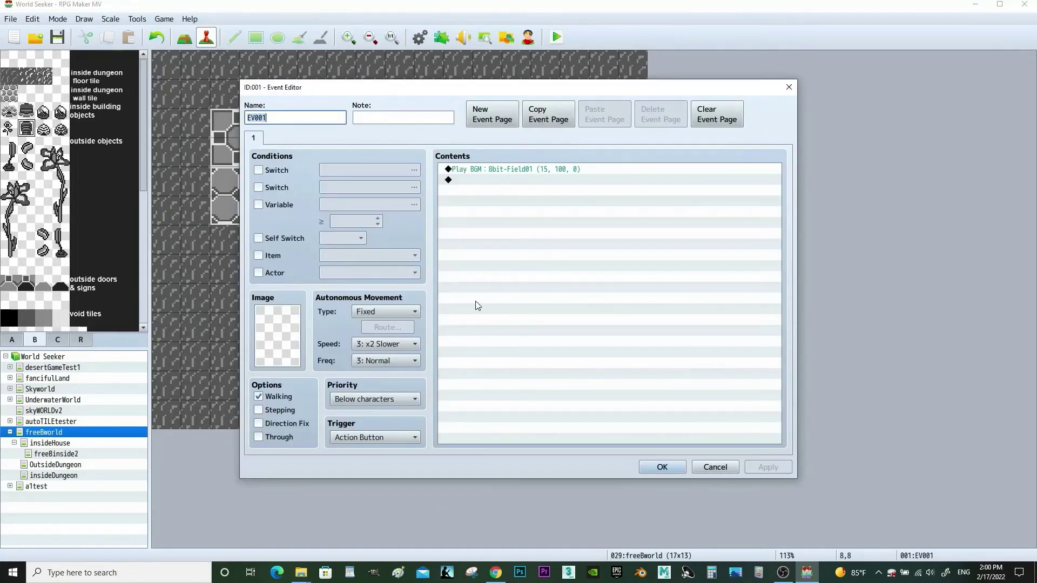
pyautogui.click(715, 467)
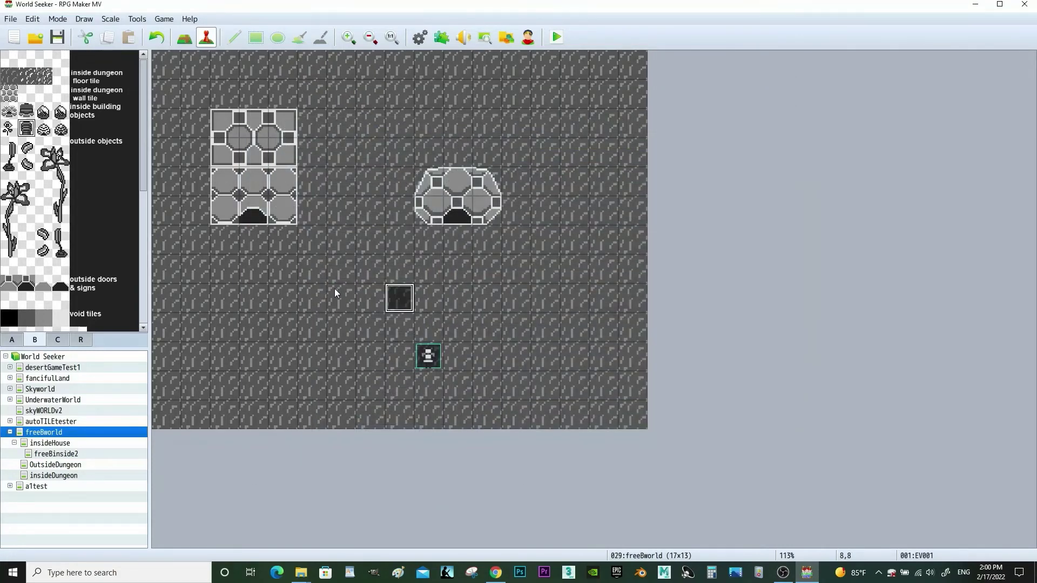
# Step: Start a new event at tile 6,8 and set its image to a round object sprite from the FreeBeeWorld _characters sheet
pyautogui.rightClick(342, 300)
pyautogui.click(356, 320)
pyautogui.doubleClick(459, 169)
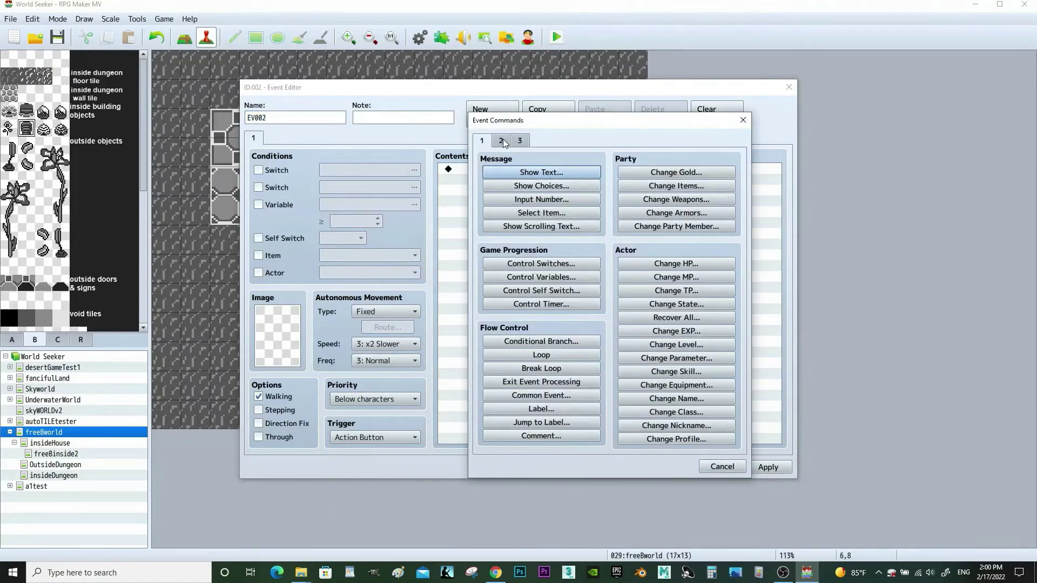
pyautogui.click(722, 467)
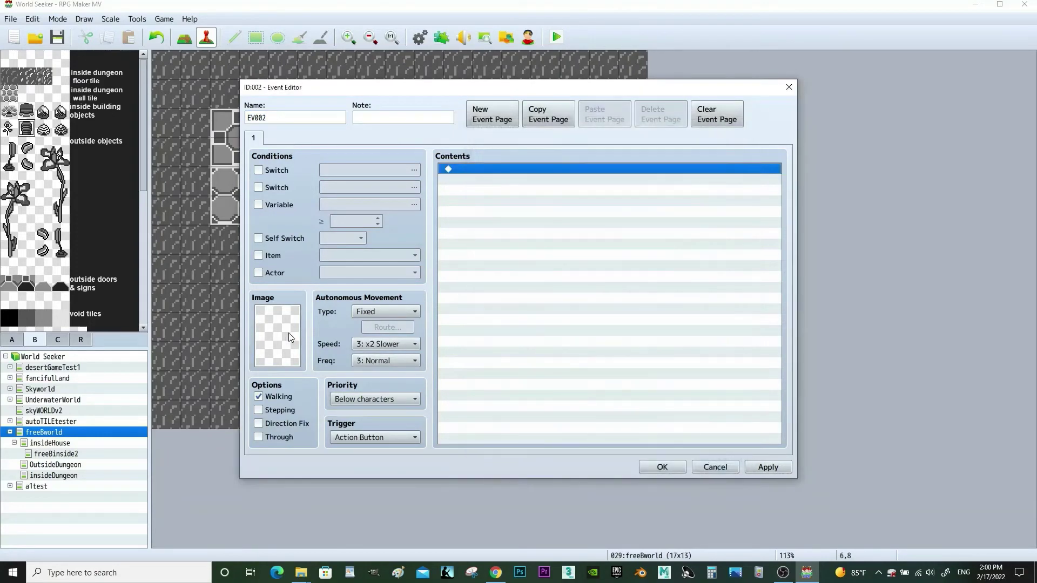
pyautogui.doubleClick(287, 332)
pyautogui.moveTo(430, 222); pyautogui.dragTo(437, 242)
pyautogui.click(415, 256)
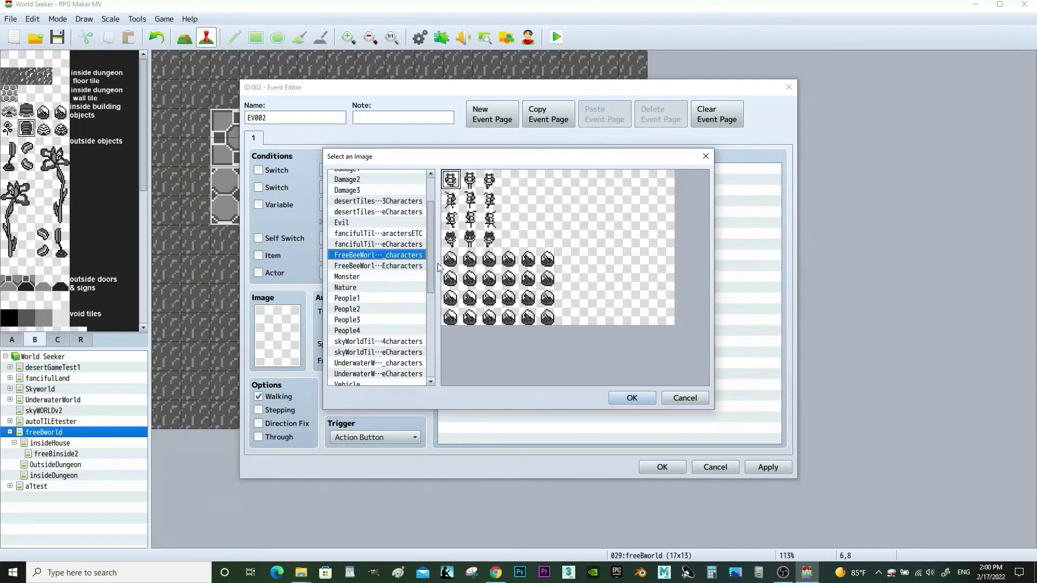
pyautogui.click(471, 262)
pyautogui.click(612, 399)
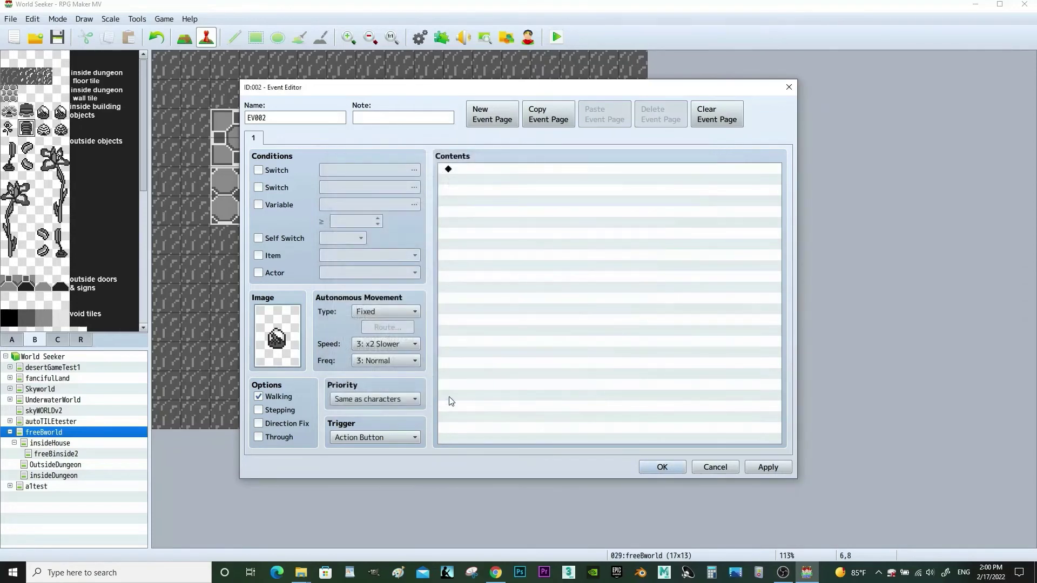
# Step: Switch the tile 6,8 event from walking to stepping animation and paste a copy of it at tile 10,8
pyautogui.click(258, 396)
pyautogui.click(662, 467)
pyautogui.rightClick(337, 310)
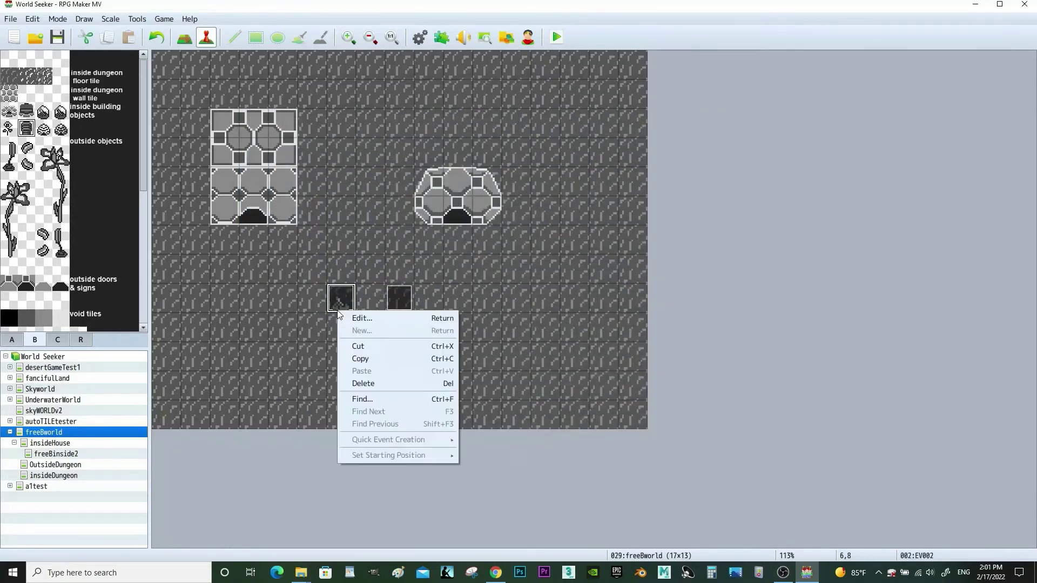
pyautogui.click(500, 341)
pyautogui.rightClick(464, 298)
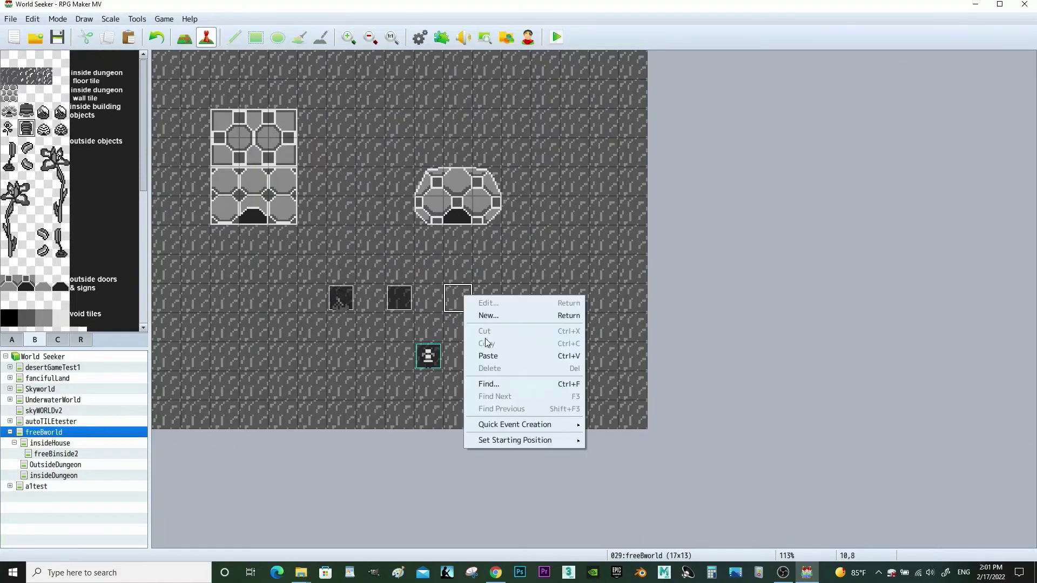
pyautogui.click(490, 355)
# Step: Set the image of the copied event at tile 10,8 to the fifth-column round object sprite on the FreeBeeWorld _characters sheet
pyautogui.rightClick(460, 304)
pyautogui.click(472, 310)
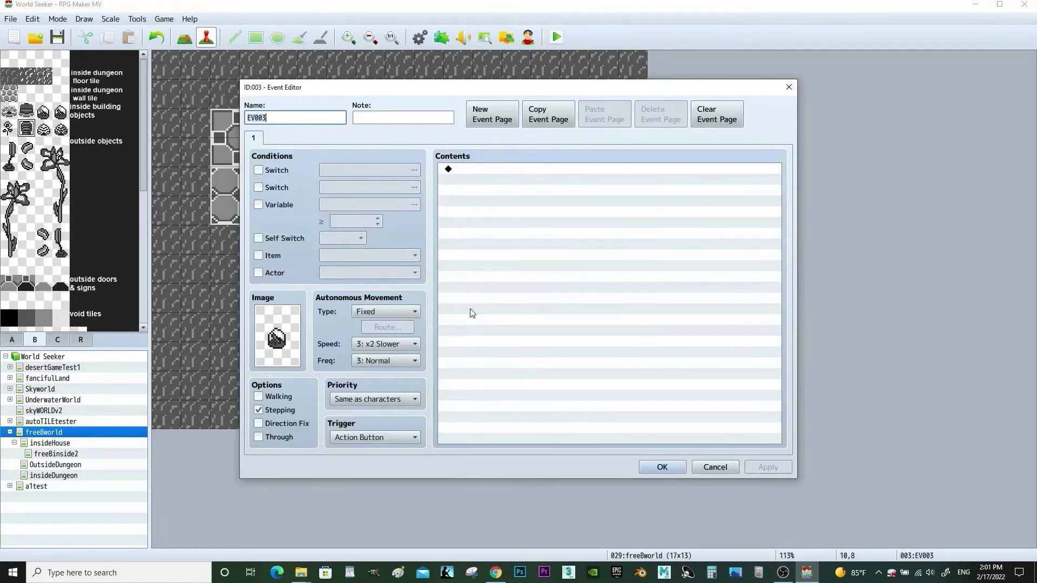
pyautogui.doubleClick(267, 350)
pyautogui.click(533, 260)
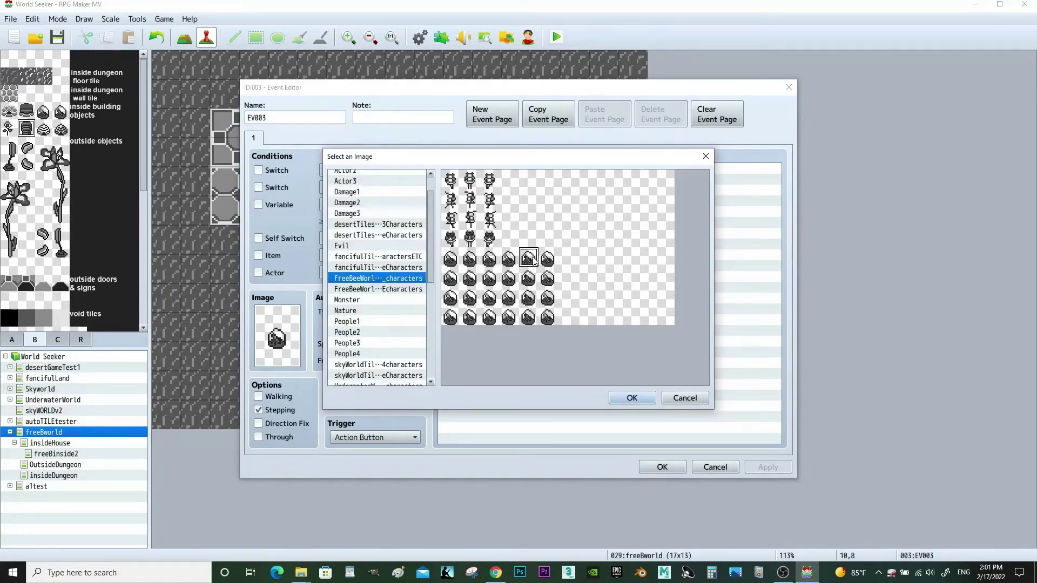
pyautogui.click(631, 398)
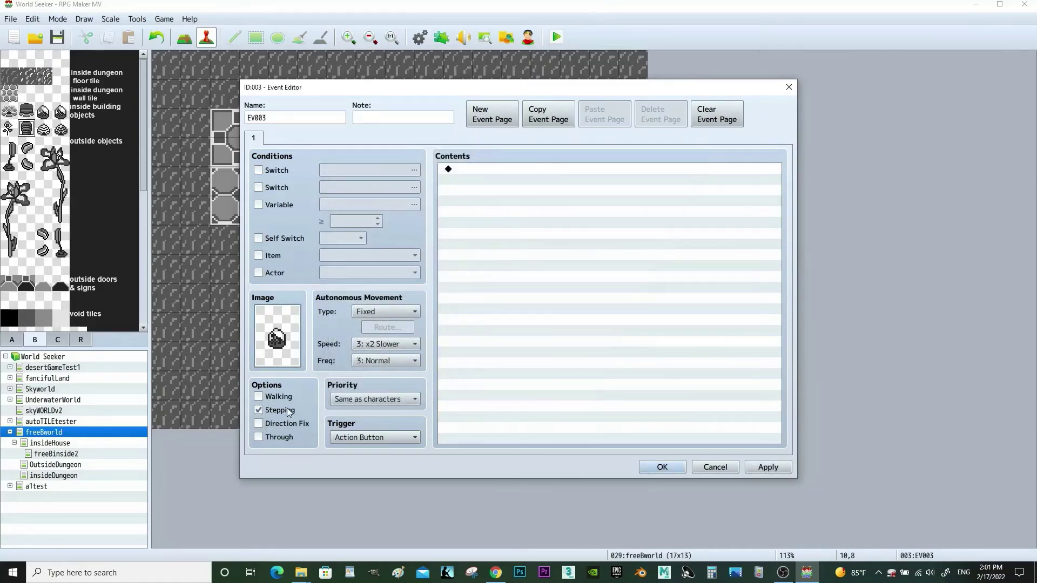
pyautogui.doubleClick(290, 342)
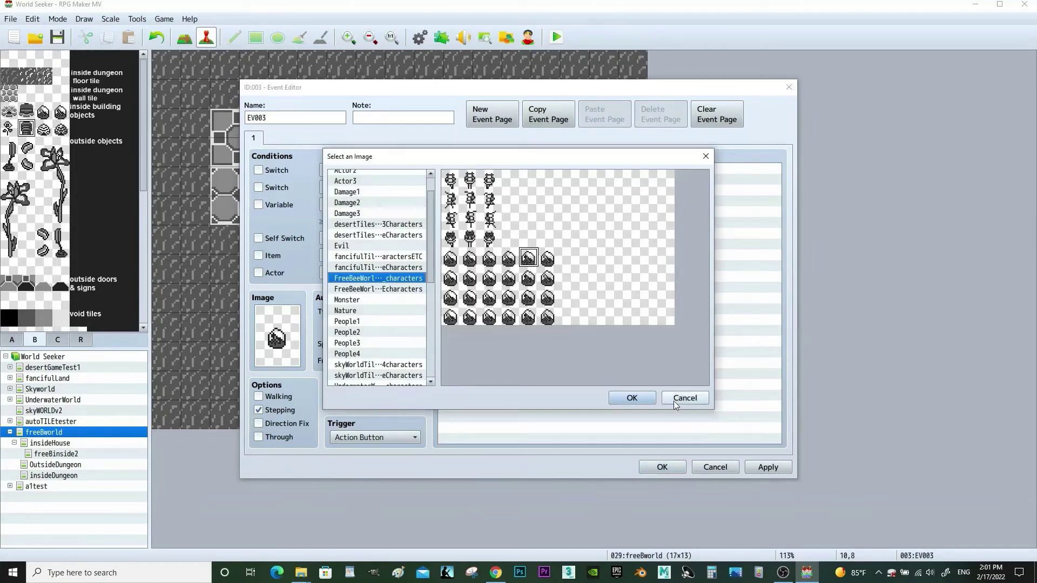
pyautogui.click(470, 184)
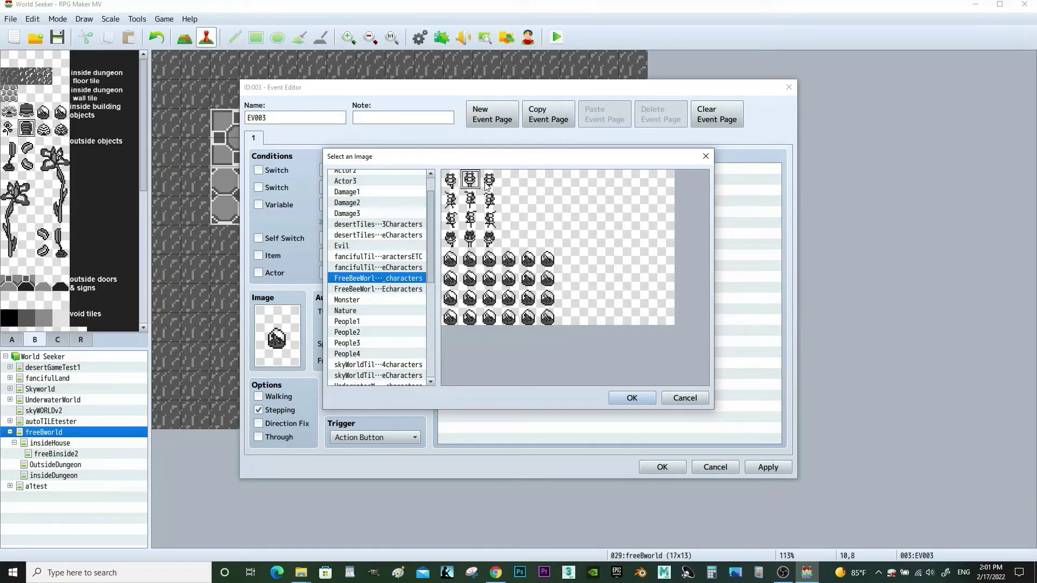
pyautogui.click(684, 398)
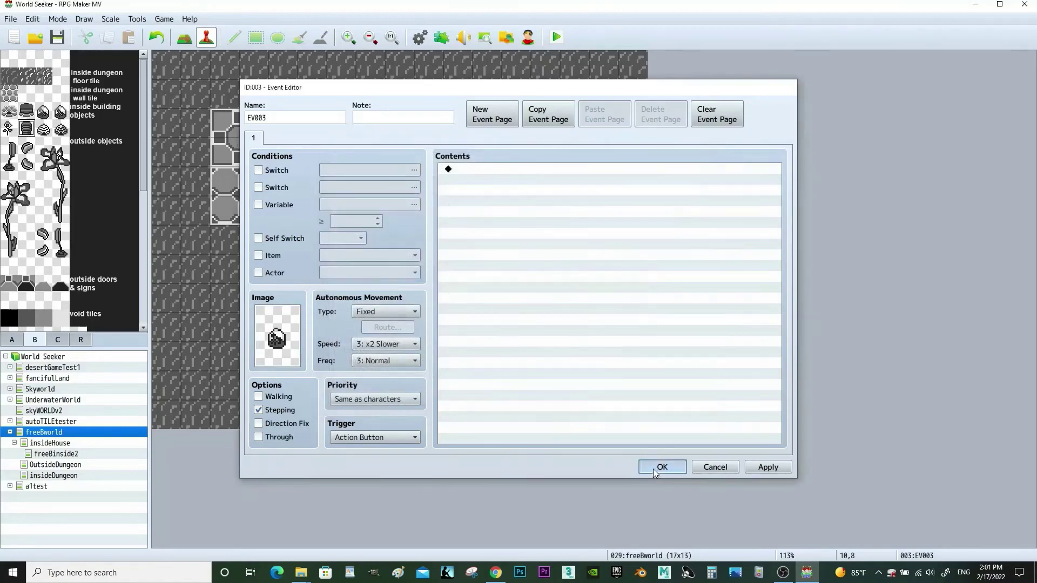
# Step: Save the event at tile 10,8 and check the animation options of the event at tile 6,8
pyautogui.click(658, 471)
pyautogui.rightClick(348, 295)
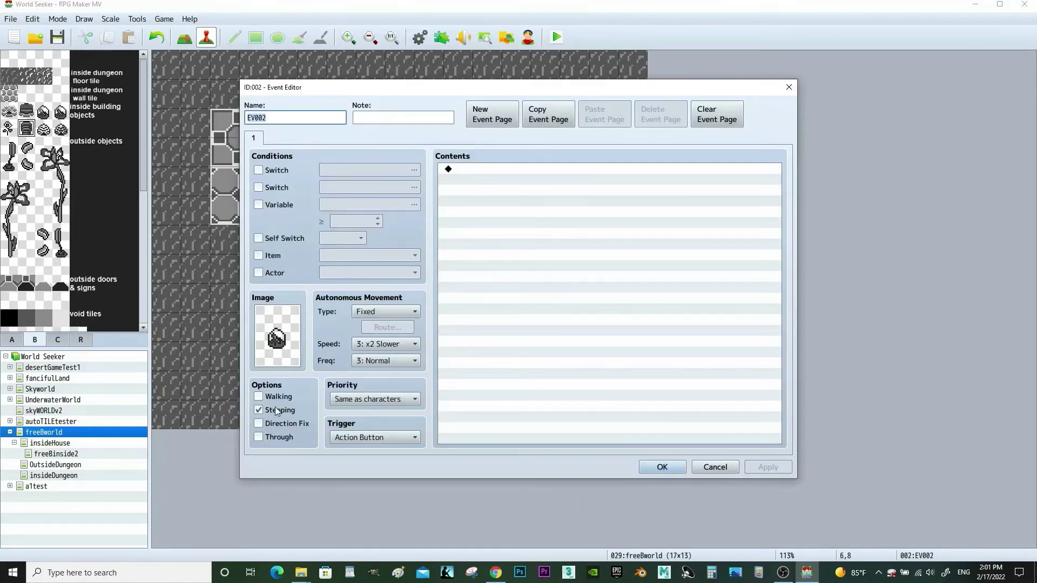
pyautogui.click(660, 471)
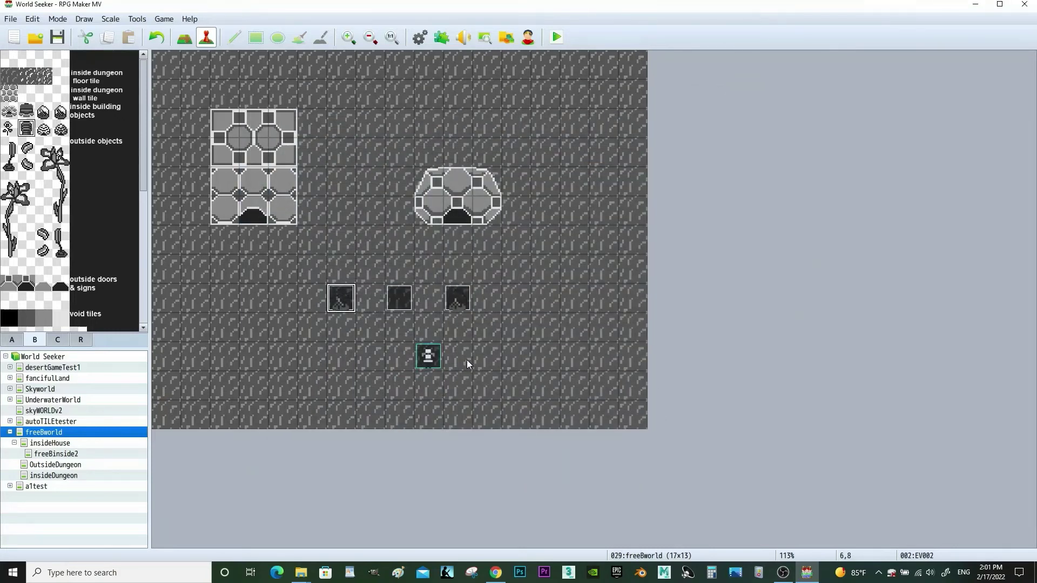
# Step: Create an event at tile 12,9 with a flower sprite from the FreeBeeWorld Echaracters sheet and stepping animation enabled
pyautogui.rightClick(523, 334)
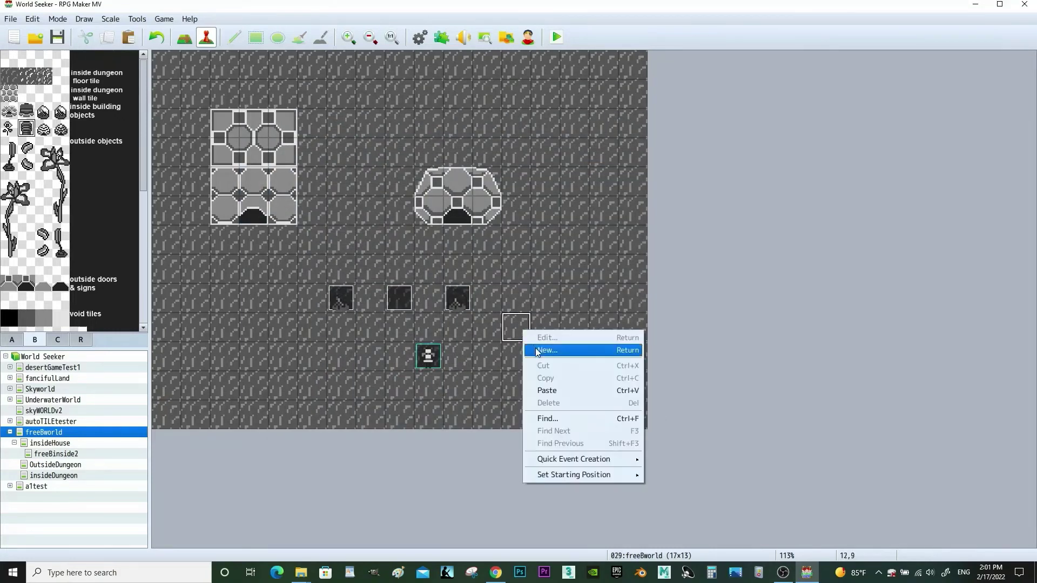
pyautogui.click(535, 348)
pyautogui.doubleClick(287, 332)
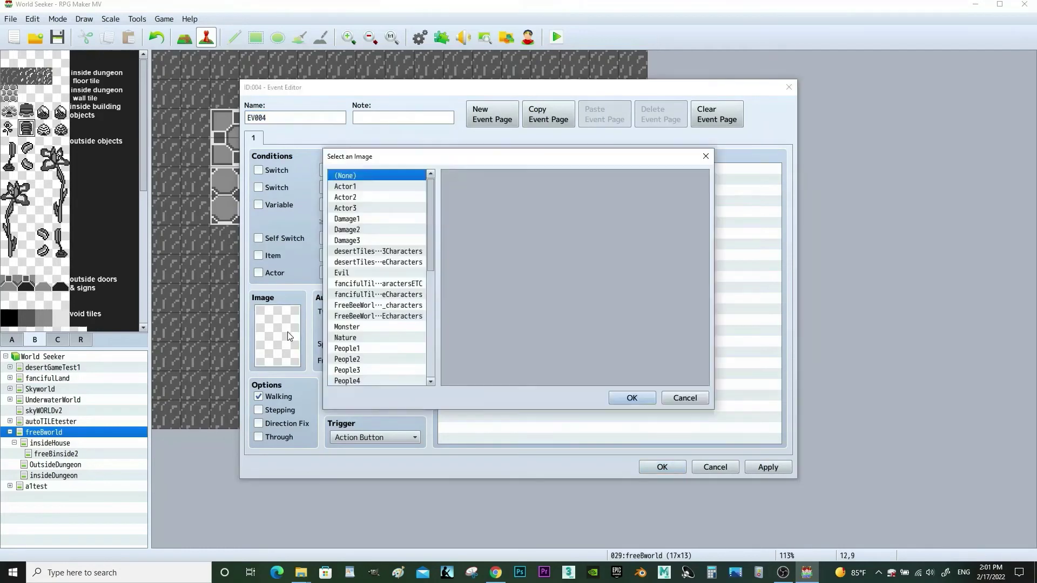
pyautogui.moveTo(433, 180); pyautogui.dragTo(433, 233)
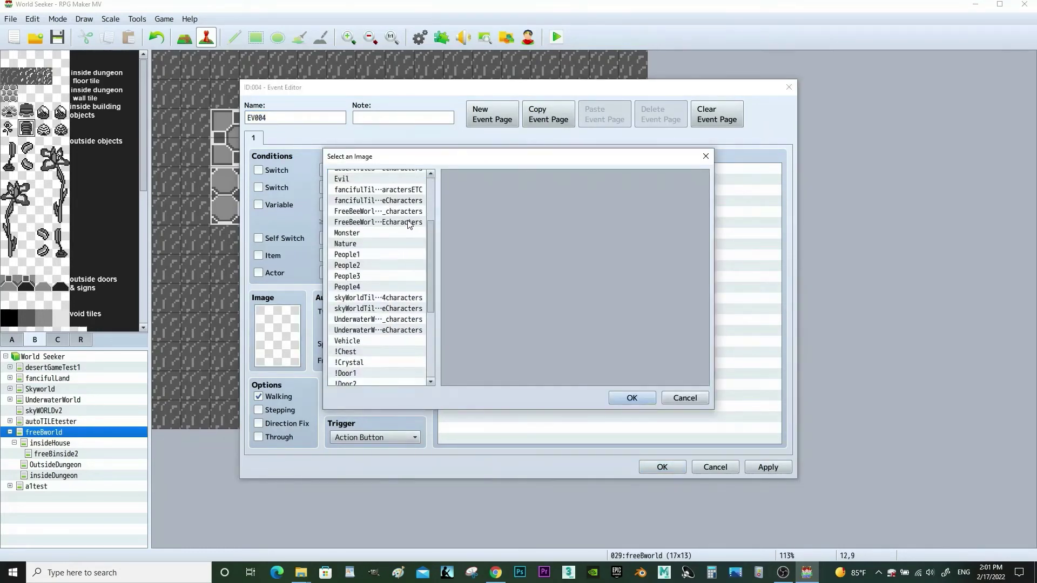
pyautogui.click(409, 222)
pyautogui.scroll(-2, 589, 334)
pyautogui.click(529, 305)
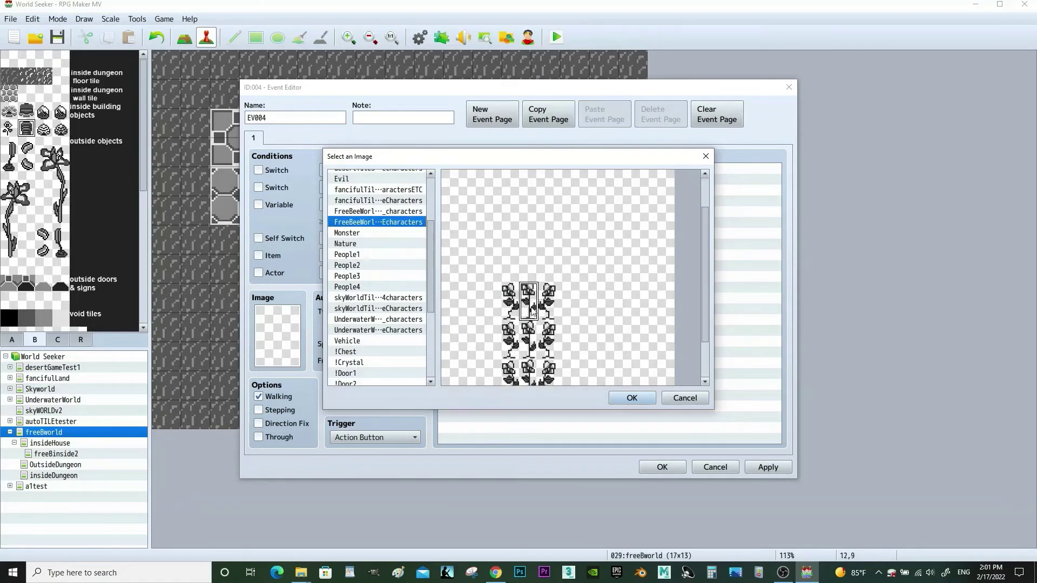
pyautogui.click(632, 398)
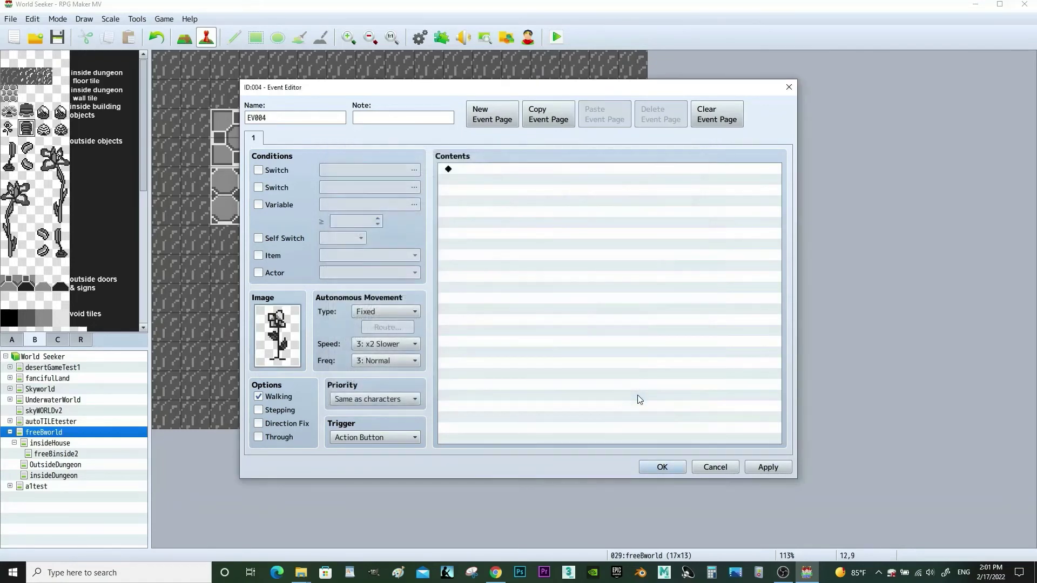
pyautogui.click(278, 412)
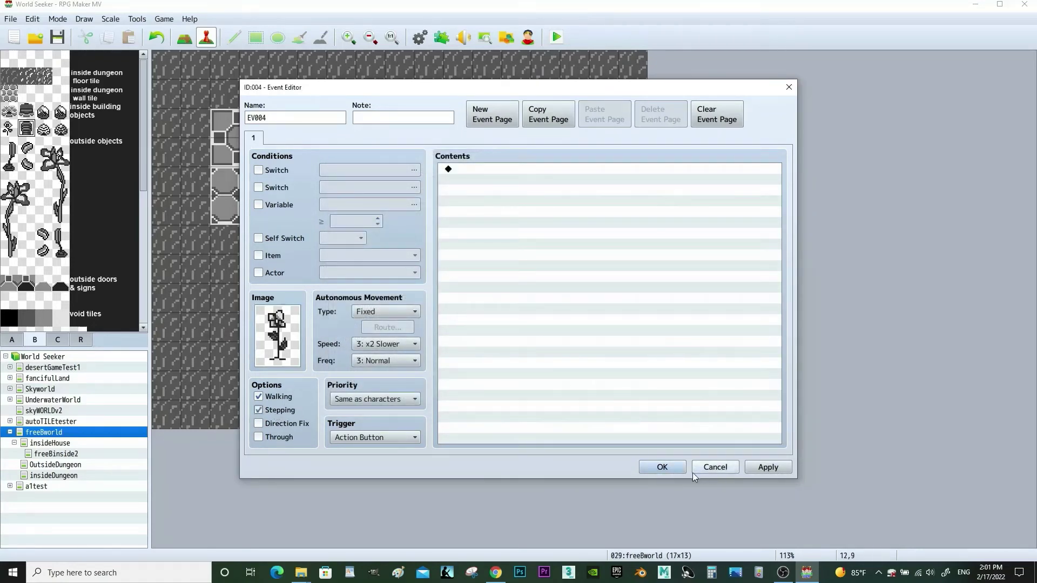
pyautogui.click(666, 468)
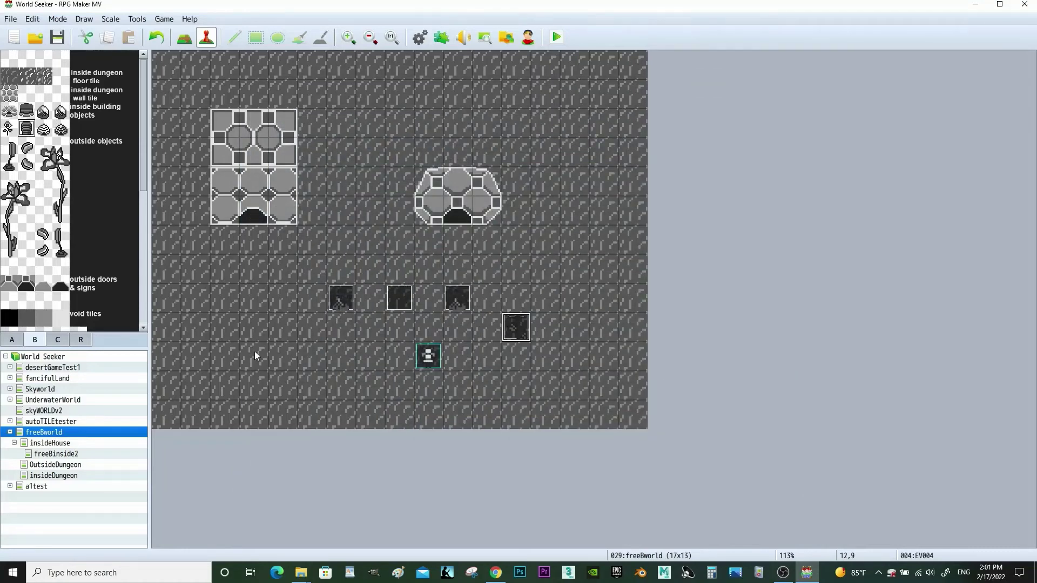
# Step: Review the insideHouse, freeBinside2, OutsideDungeon and insideDungeon maps, and return to the freeBworld map
pyautogui.click(68, 446)
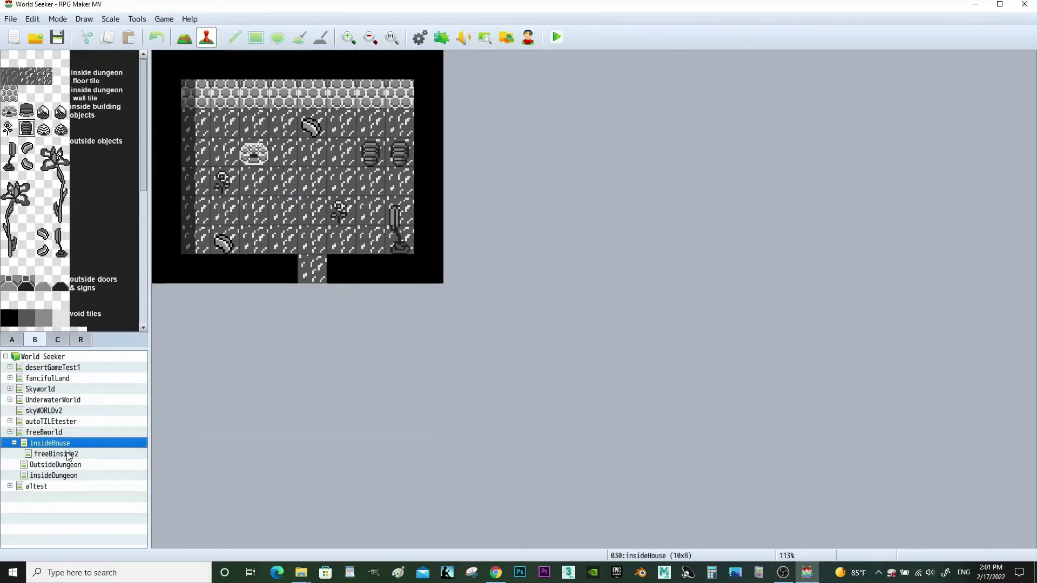
pyautogui.click(67, 455)
pyautogui.click(76, 465)
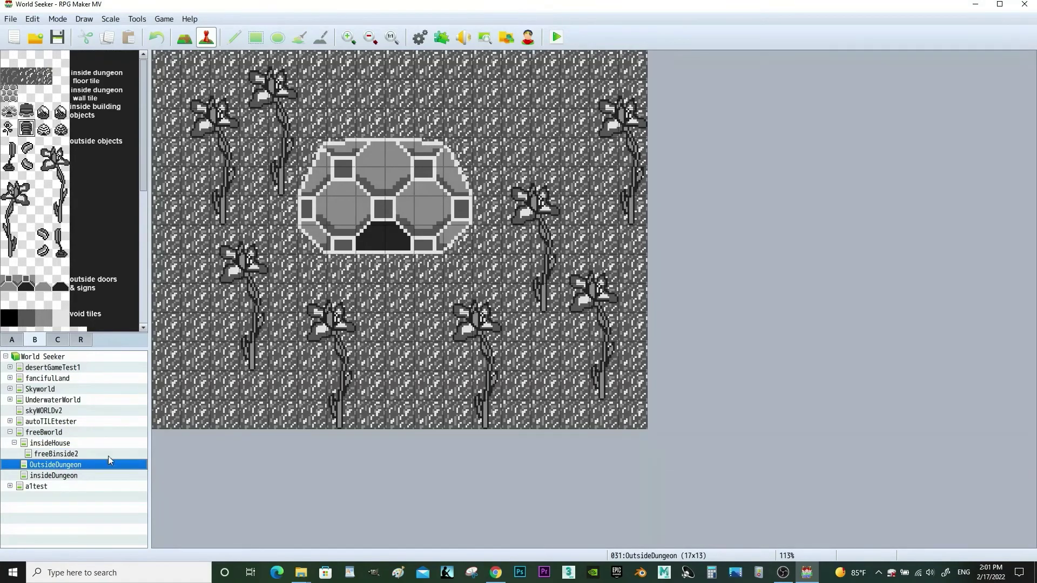
pyautogui.click(82, 476)
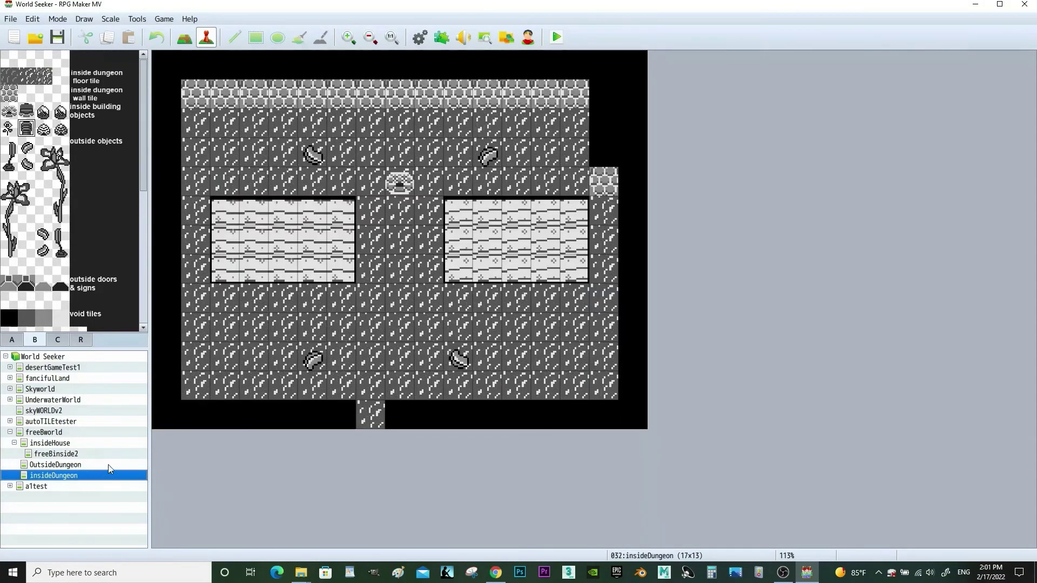
pyautogui.click(80, 434)
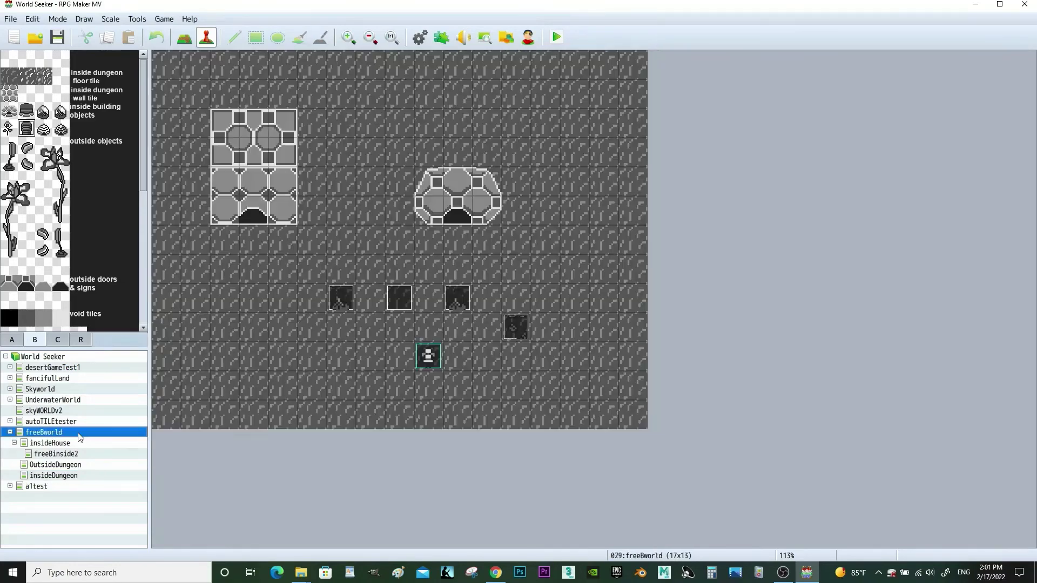
# Step: Paint 2x2 patches of the two animated light tiles in map editing mode, at tiles 2,8 to 3,9 and 14,8 to 15,9
pyautogui.click(11, 341)
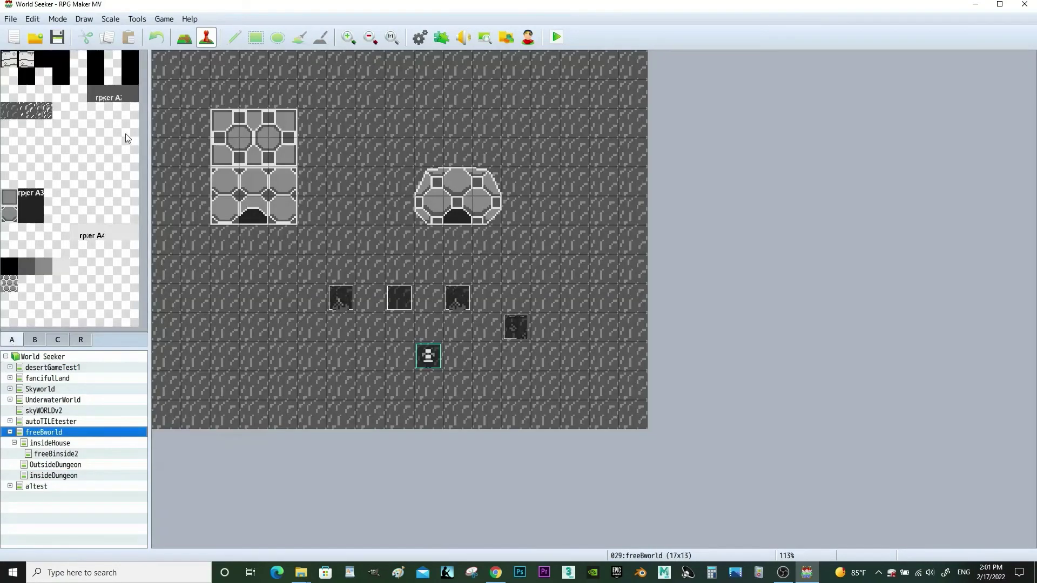
pyautogui.click(10, 59)
pyautogui.click(185, 39)
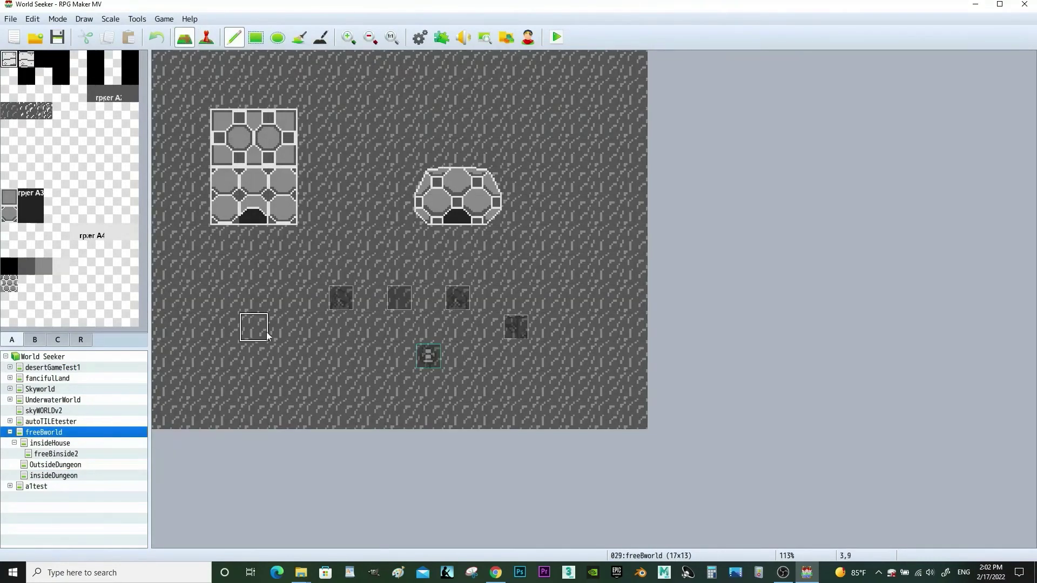
pyautogui.moveTo(215, 292)
pyautogui.mouseDown()
pyautogui.moveTo(265, 327)
pyautogui.moveTo(247, 330)
pyautogui.moveTo(225, 329)
pyautogui.mouseUp()
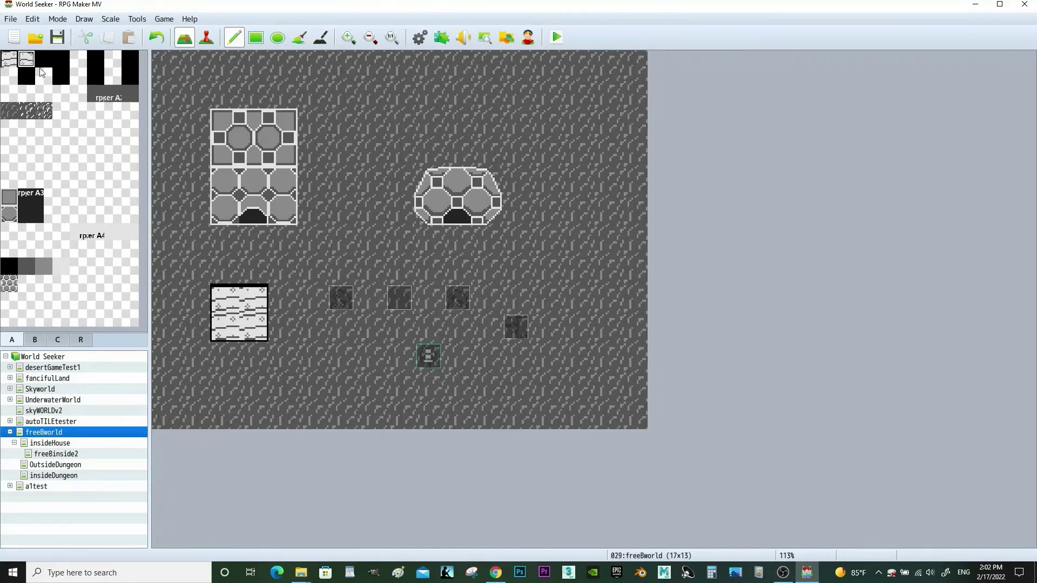
pyautogui.moveTo(580, 301); pyautogui.dragTo(601, 328)
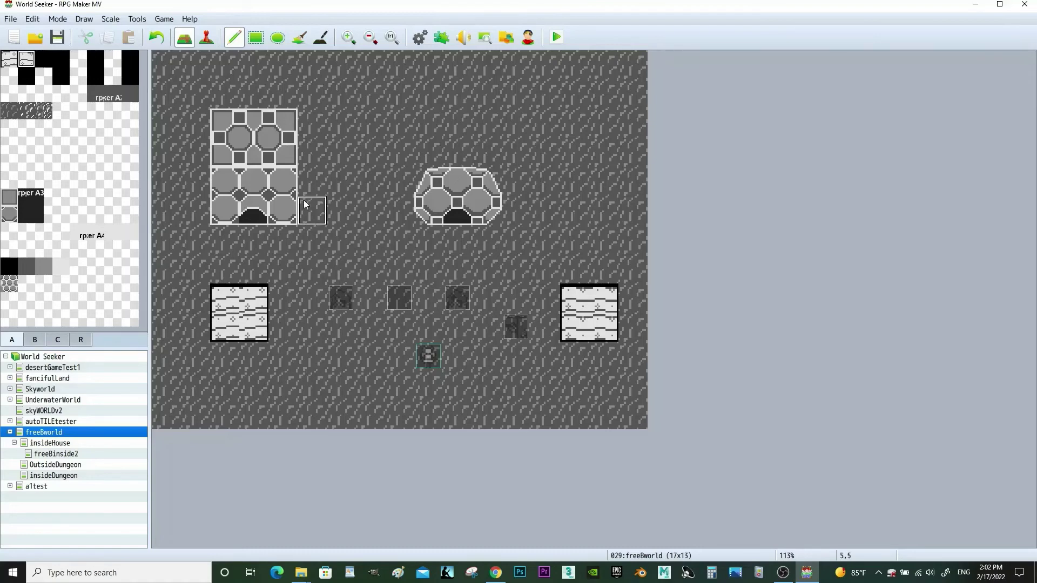
# Step: Build a small building two tiles wide, with roof tiles at 6,1 to 7,1 and wall tiles at 6,2 to 7,2
pyautogui.click(206, 37)
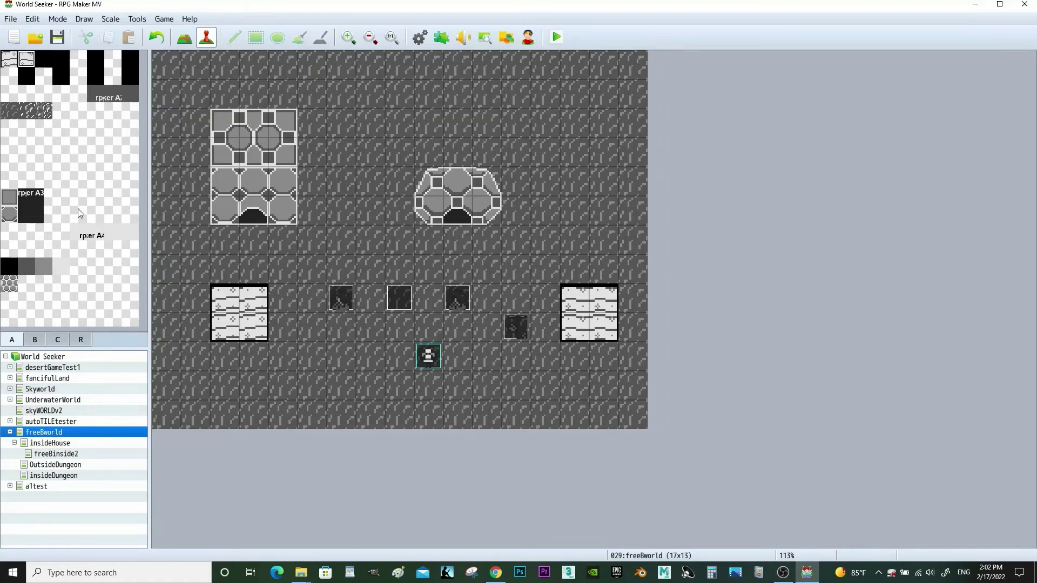
pyautogui.click(11, 199)
pyautogui.press('F5')
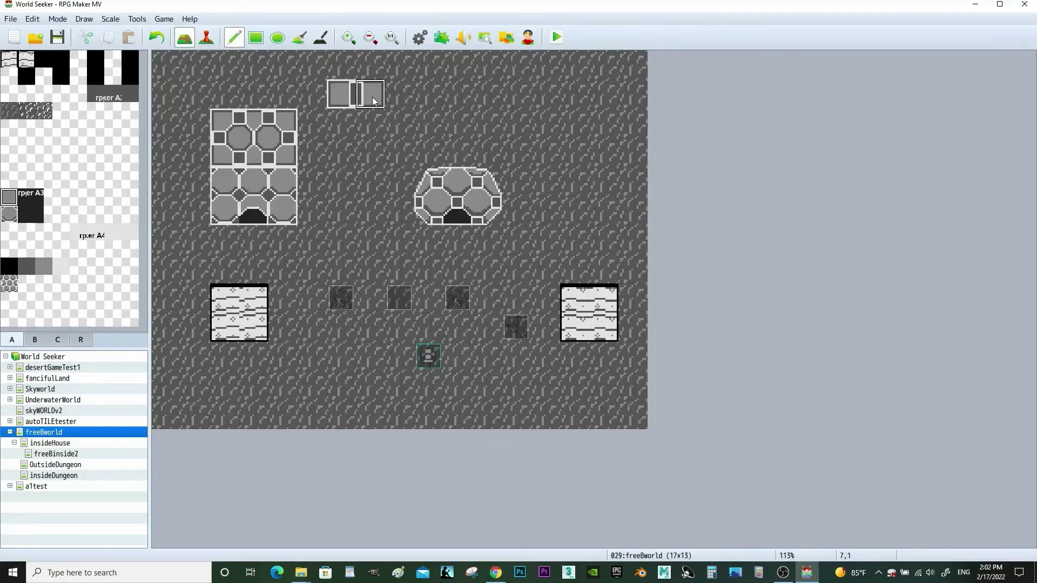
pyautogui.click(9, 214)
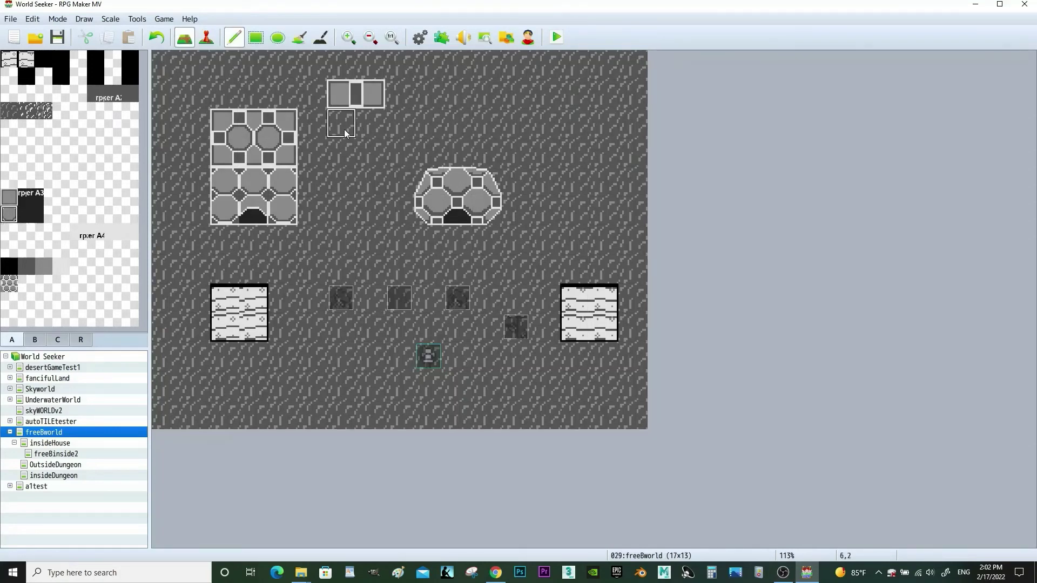
pyautogui.moveTo(341, 125); pyautogui.dragTo(361, 132)
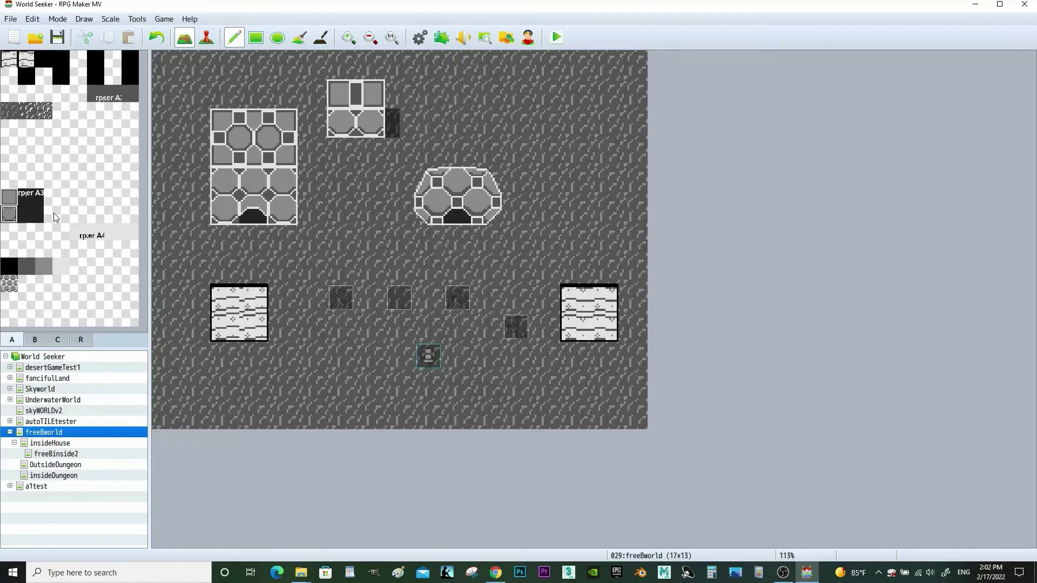
# Step: Build a taller building with roof tiles at 14,1 to 15,3 and wall tiles at 14,4 to 15,5
pyautogui.click(9, 197)
pyautogui.moveTo(567, 91)
pyautogui.mouseDown()
pyautogui.moveTo(571, 146)
pyautogui.moveTo(586, 159)
pyautogui.moveTo(603, 92)
pyautogui.mouseUp()
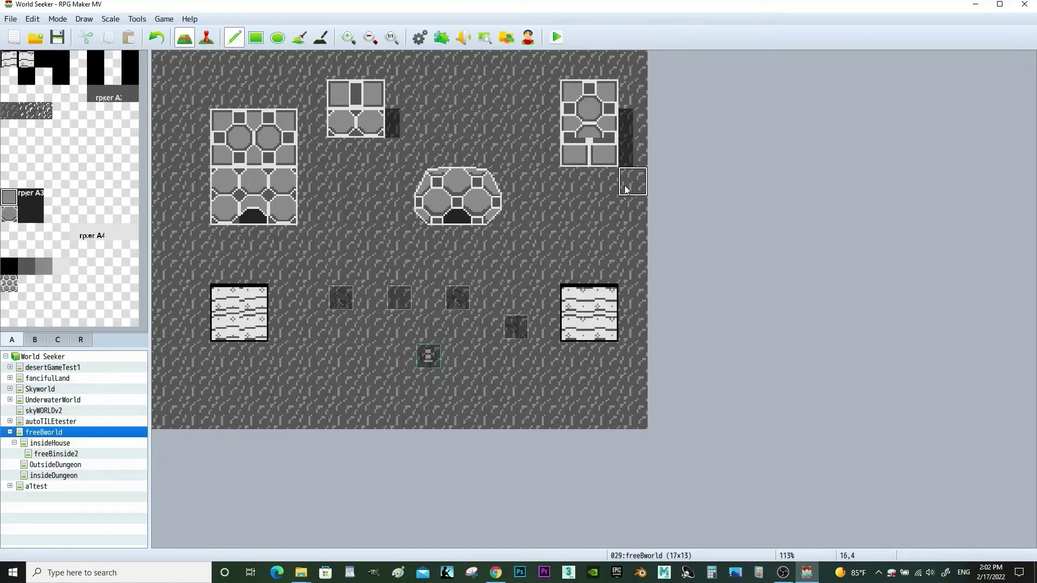
pyautogui.click(8, 214)
pyautogui.moveTo(574, 186)
pyautogui.mouseDown()
pyautogui.moveTo(598, 200)
pyautogui.moveTo(588, 203)
pyautogui.mouseUp()
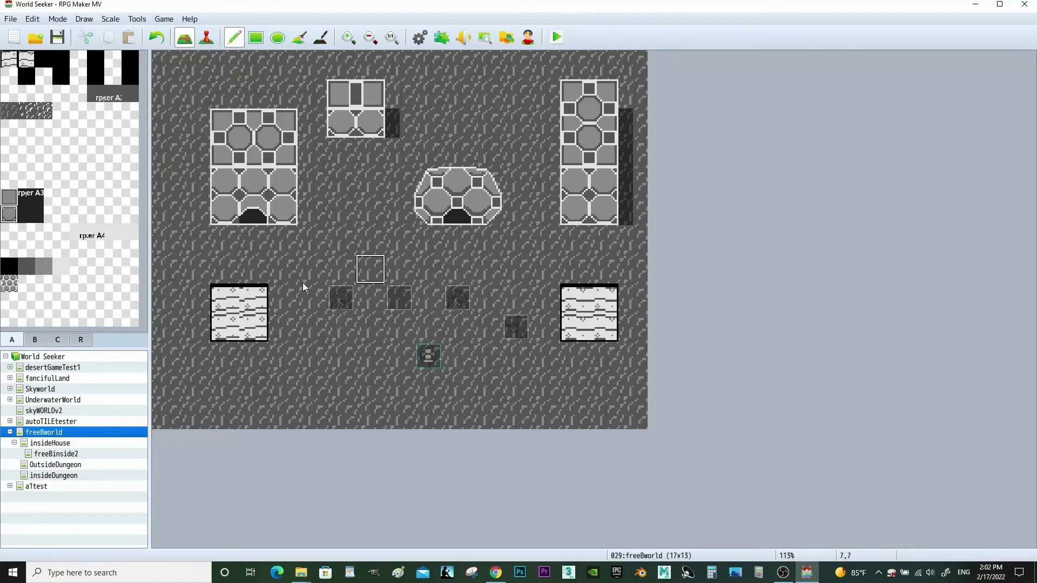
# Step: Place the dark arched door tile from the outside doors and signs set on the tall building at tile 15,5
pyautogui.click(59, 340)
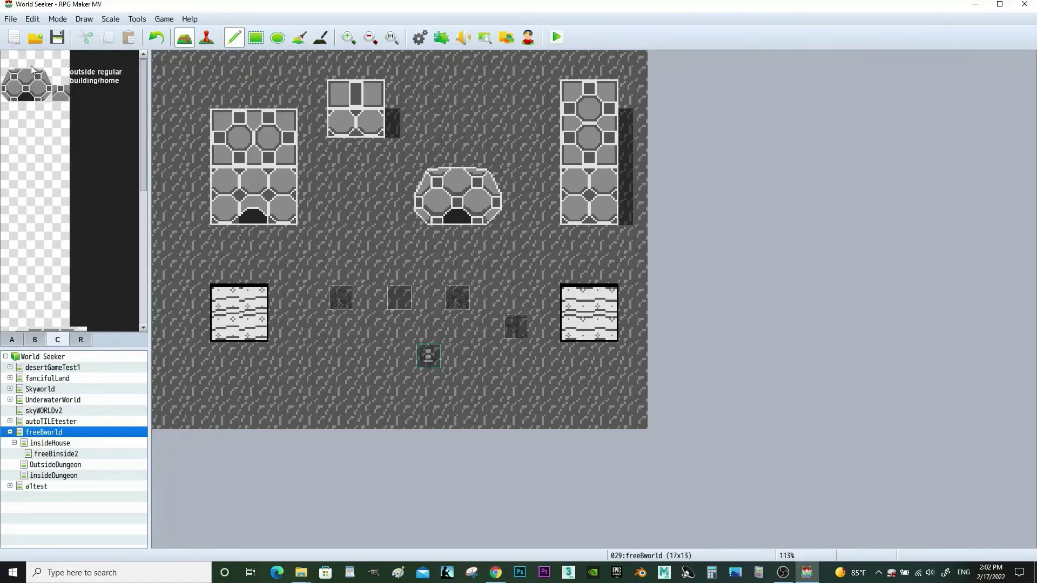
pyautogui.moveTo(141, 124); pyautogui.dragTo(151, 76)
pyautogui.click(61, 94)
pyautogui.click(35, 340)
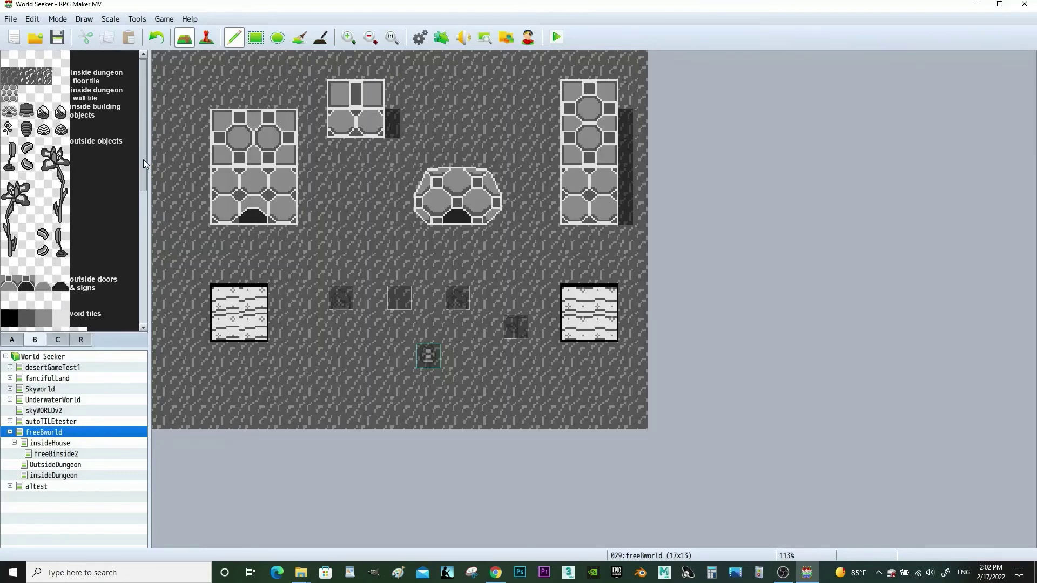
pyautogui.moveTo(144, 160); pyautogui.dragTo(141, 200)
pyautogui.click(61, 199)
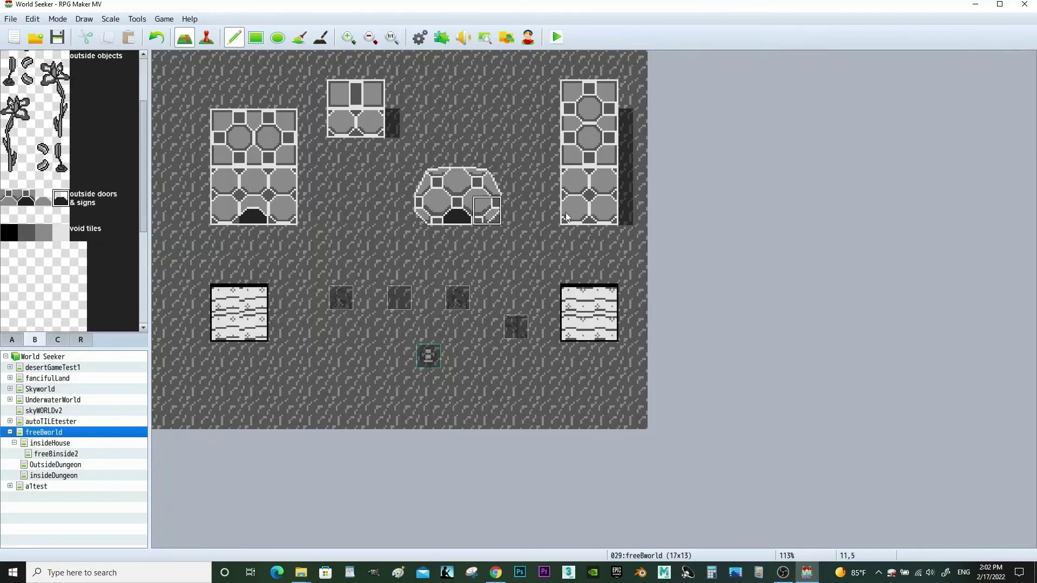
pyautogui.click(602, 214)
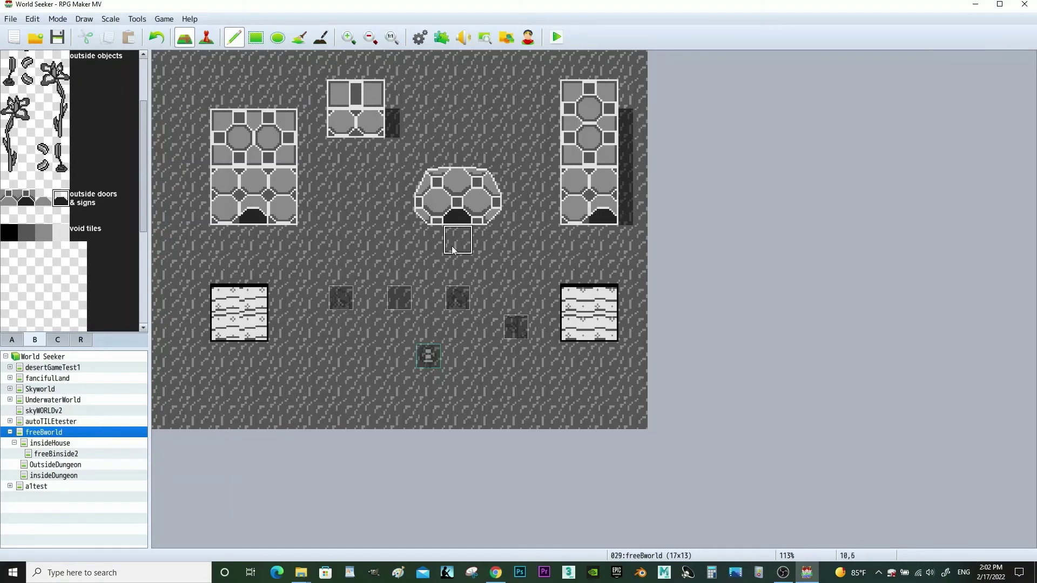
# Step: Place the light grey arched door tile from the outside doors and signs set on the small building at tile 7,2
pyautogui.click(44, 198)
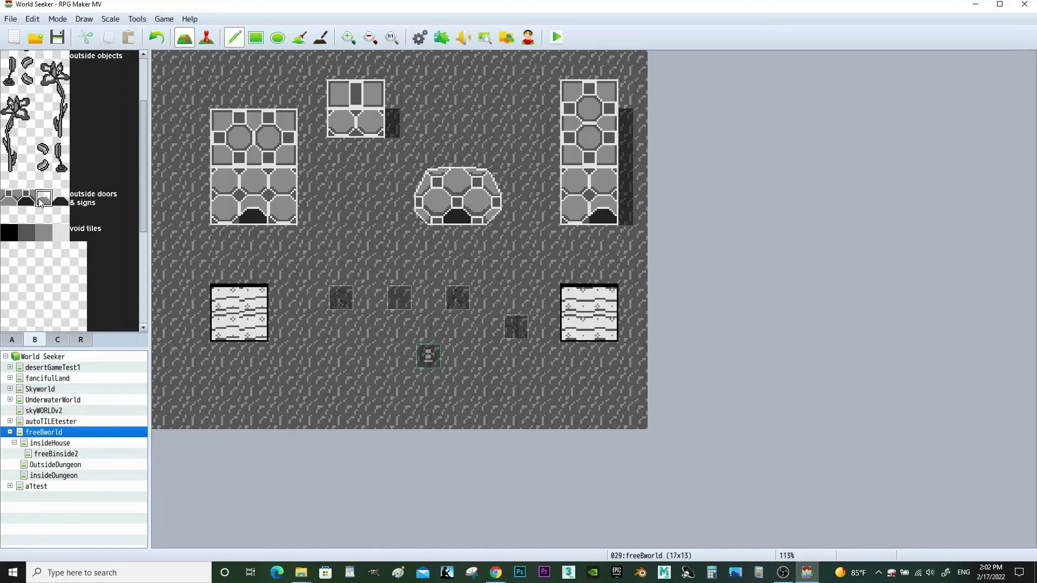
pyautogui.click(370, 123)
# Step: Switch to event editing mode, and launch a full-screen playtest with a new game on the freeBworld map
pyautogui.click(209, 41)
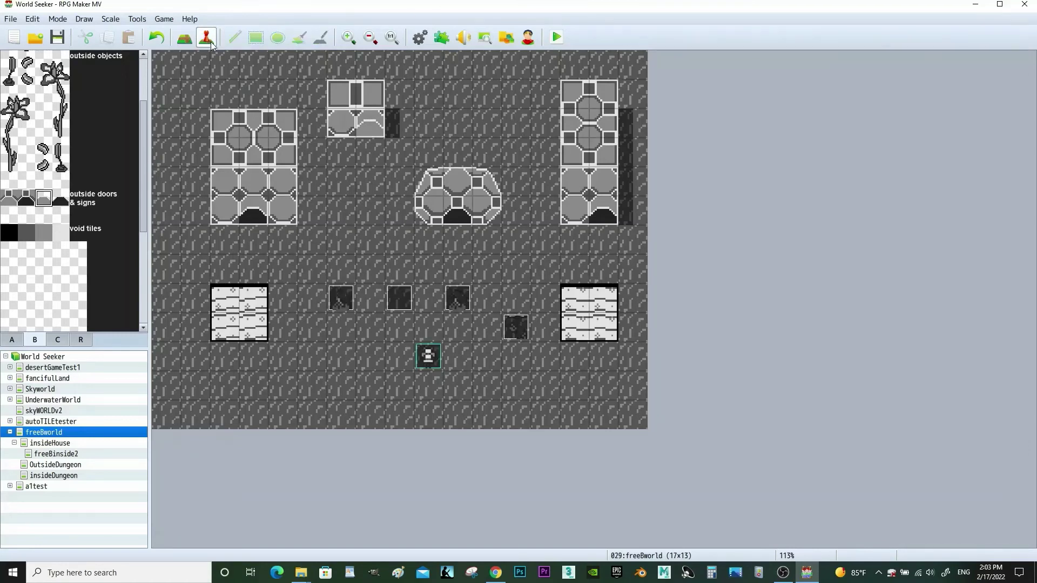
pyautogui.click(556, 37)
pyautogui.click(472, 304)
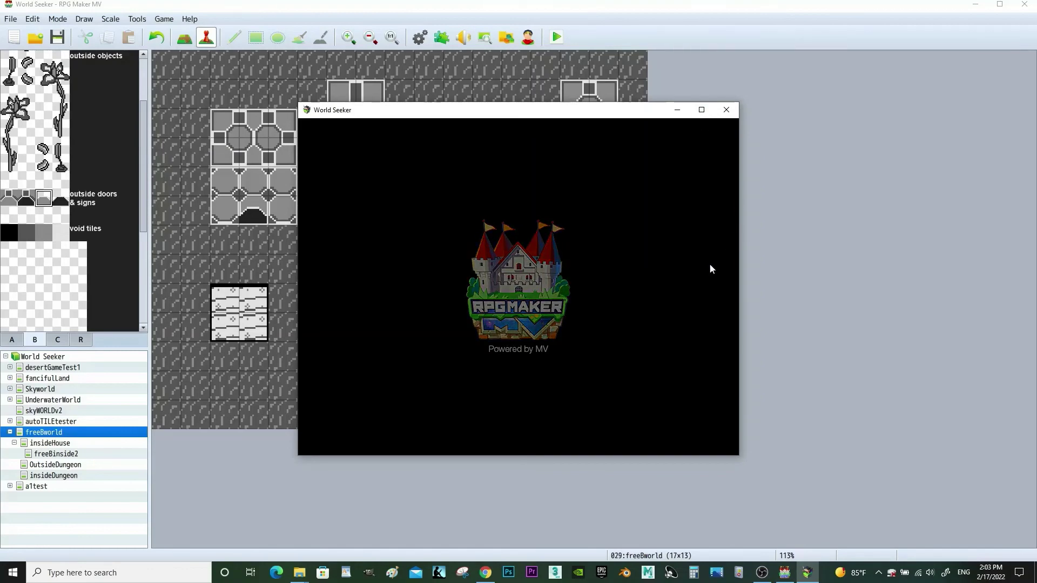
pyautogui.press('F4')
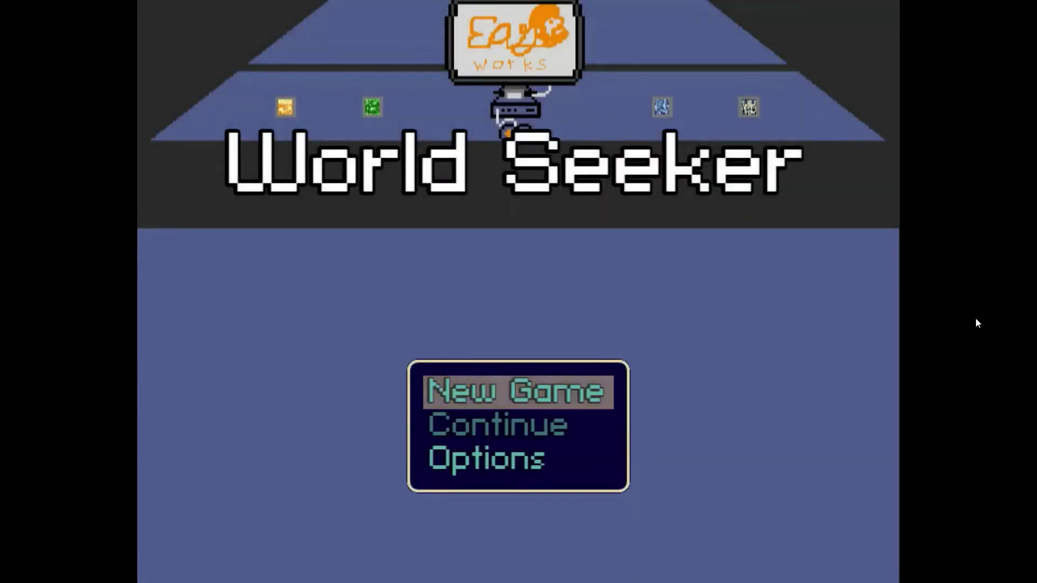
pyautogui.click(575, 392)
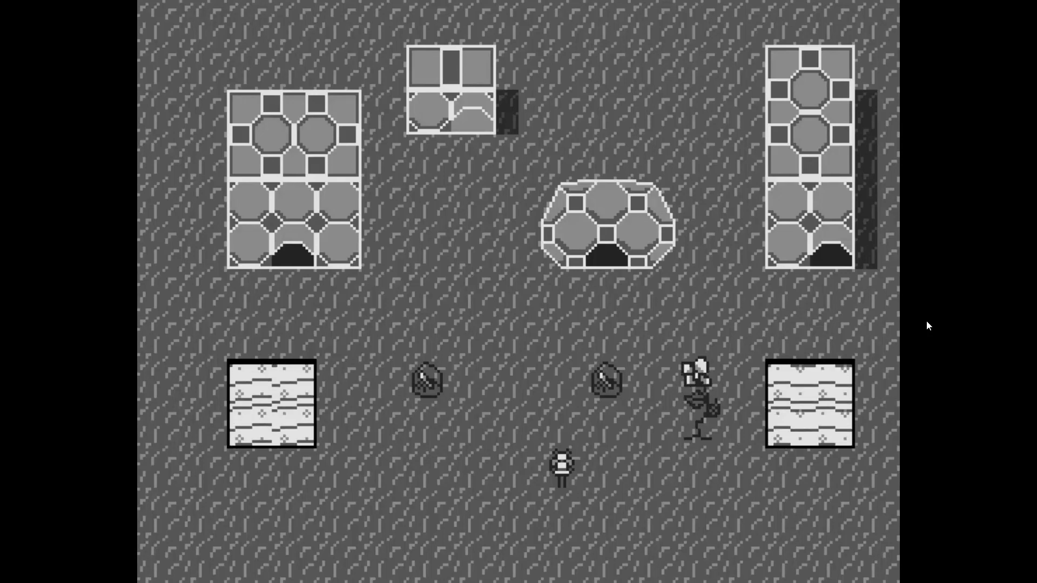
# Step: Walk the character around the freeBworld map past the rocks, the animated flower and the light tile patches to check movement and animations
pyautogui.press('Left')
pyautogui.press('Right')
pyautogui.press('Right')
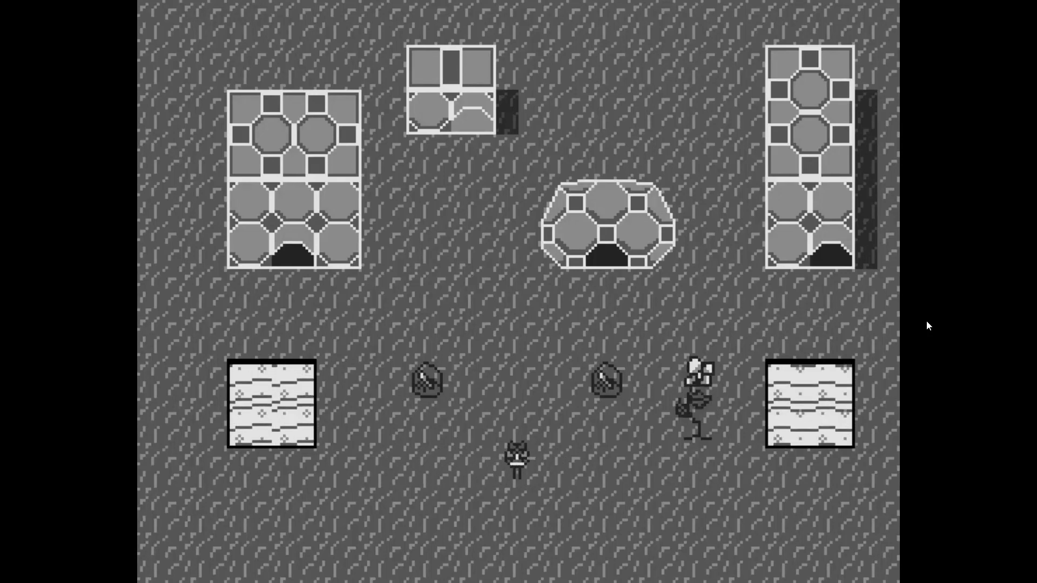
pyautogui.press('Up')
pyautogui.press('Left')
pyautogui.press('Down')
pyautogui.press('Down')
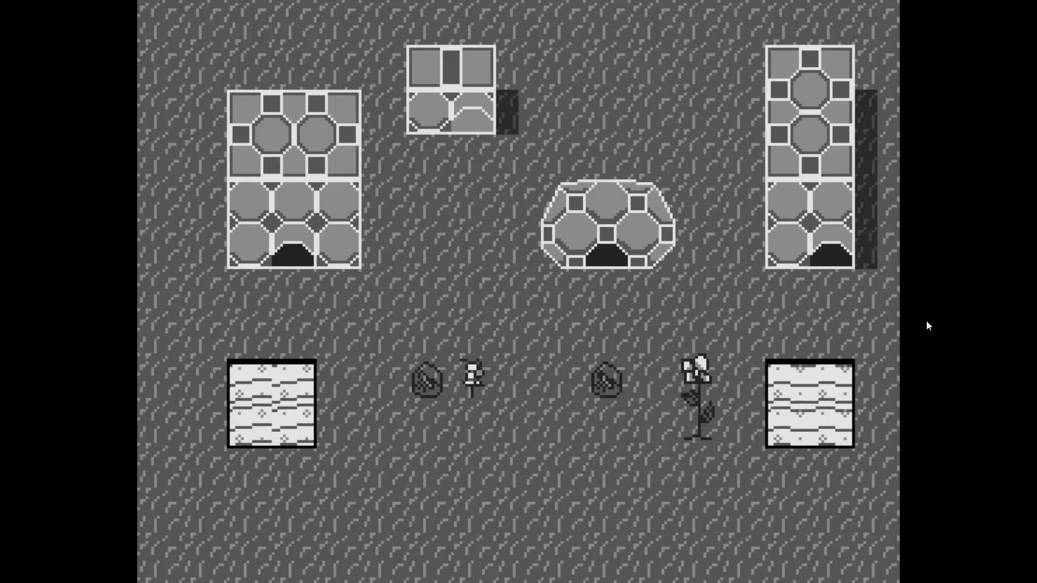
pyautogui.press('Right')
pyautogui.press('Up')
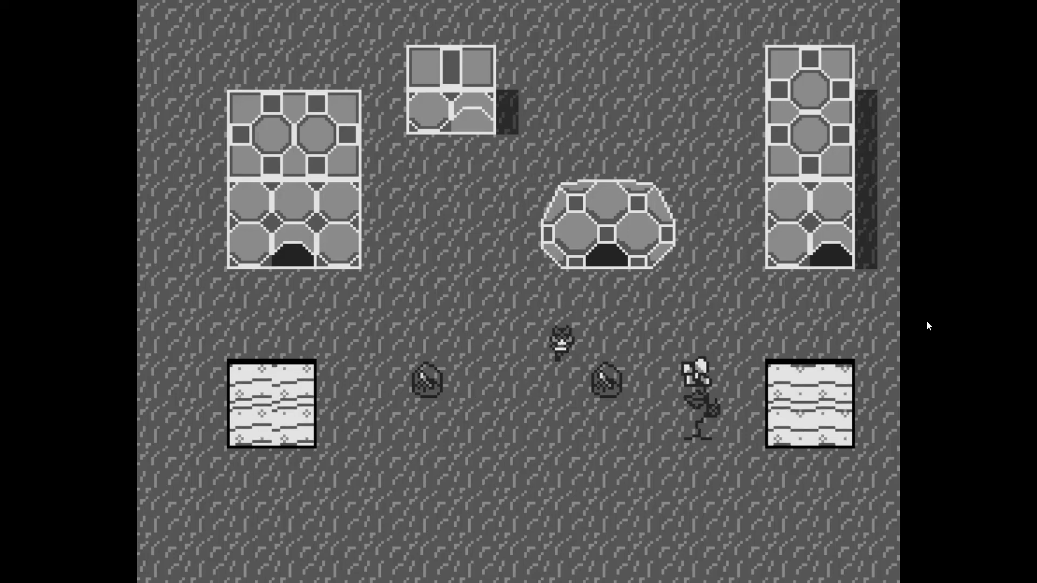
pyautogui.press('Right')
pyautogui.press('Right')
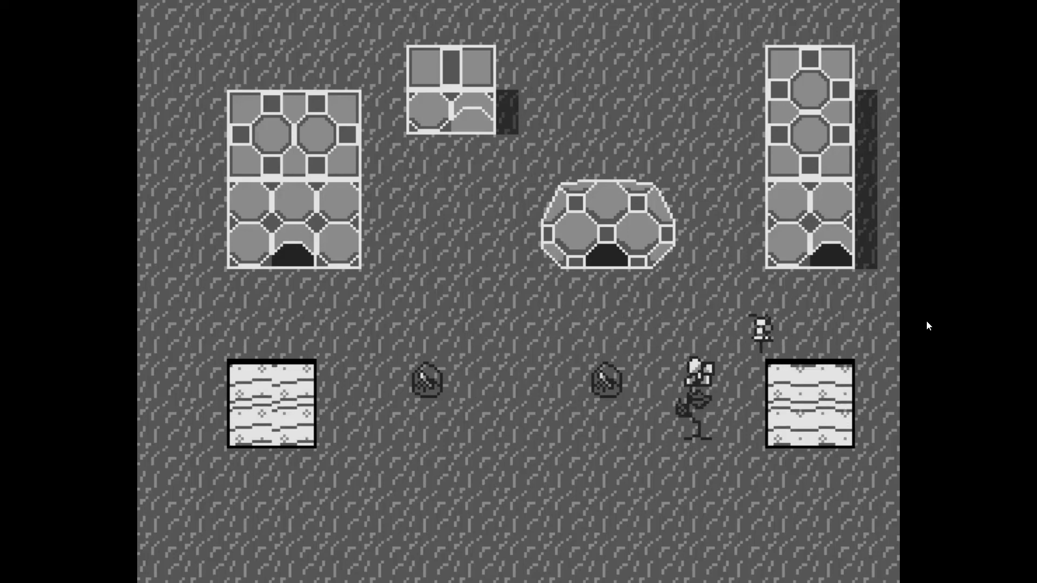
pyautogui.press('Down')
pyautogui.press('Down')
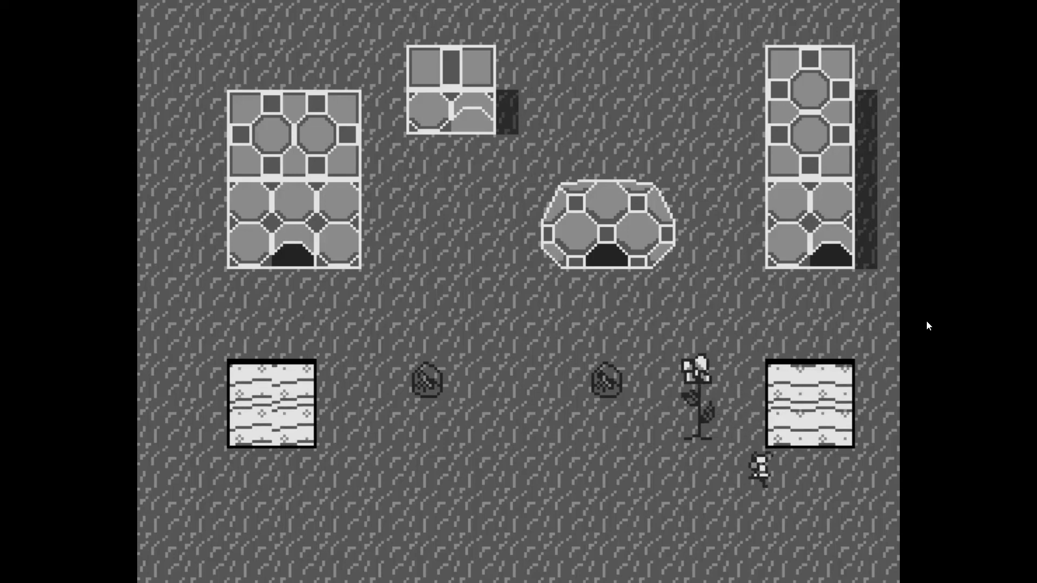
pyautogui.press('Left')
pyautogui.press('Left')
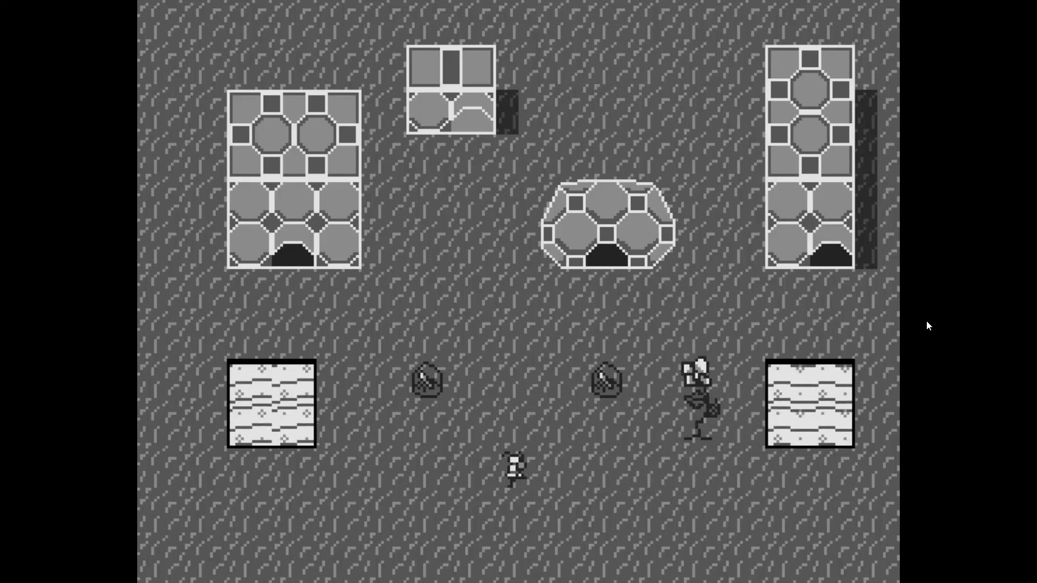
pyautogui.press('Up')
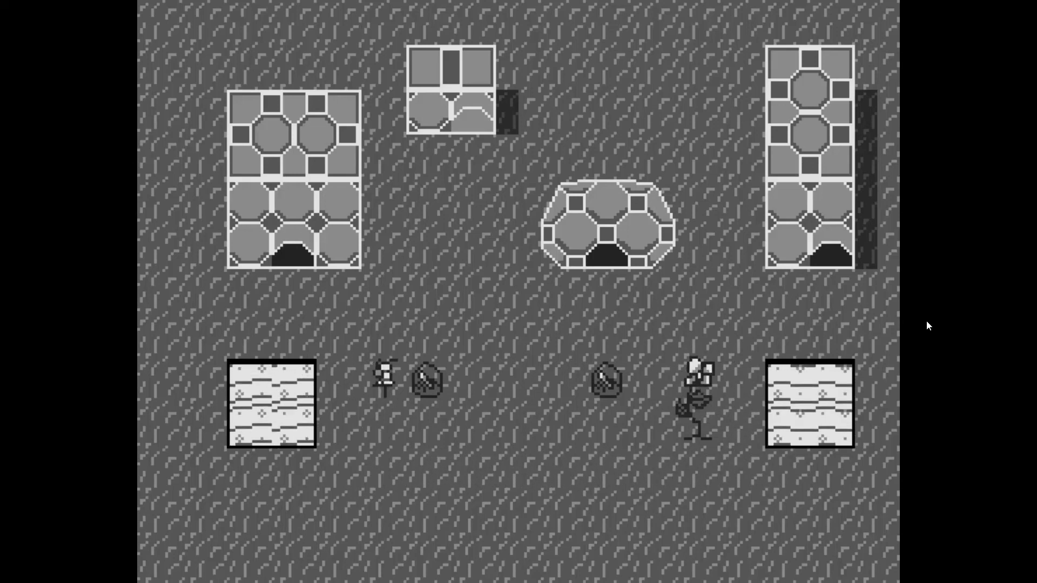
pyautogui.press('Up')
pyautogui.press('Right')
pyautogui.press('Right')
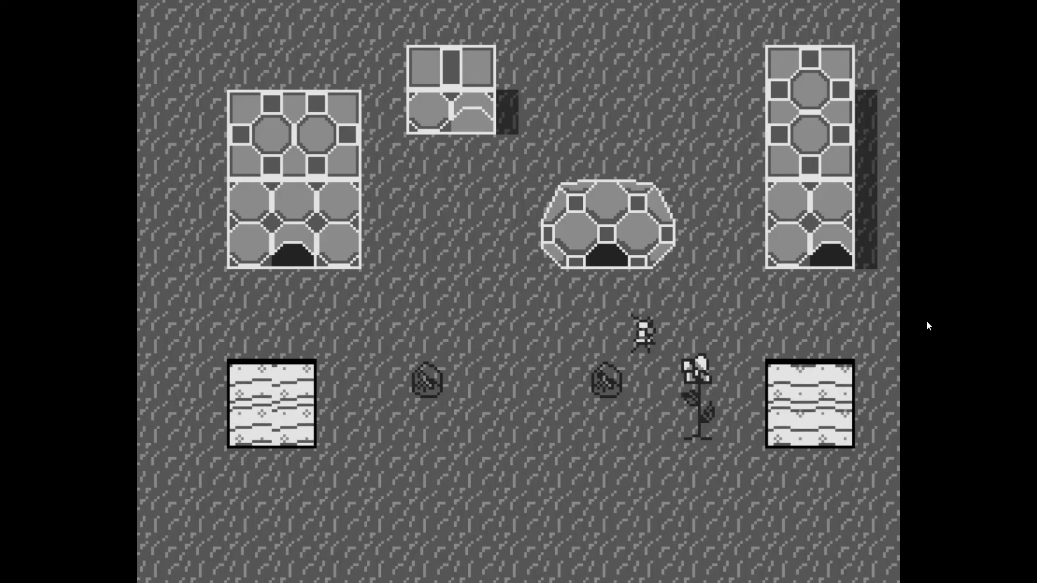
pyautogui.press('Left')
pyautogui.press('Down')
pyautogui.press('Up')
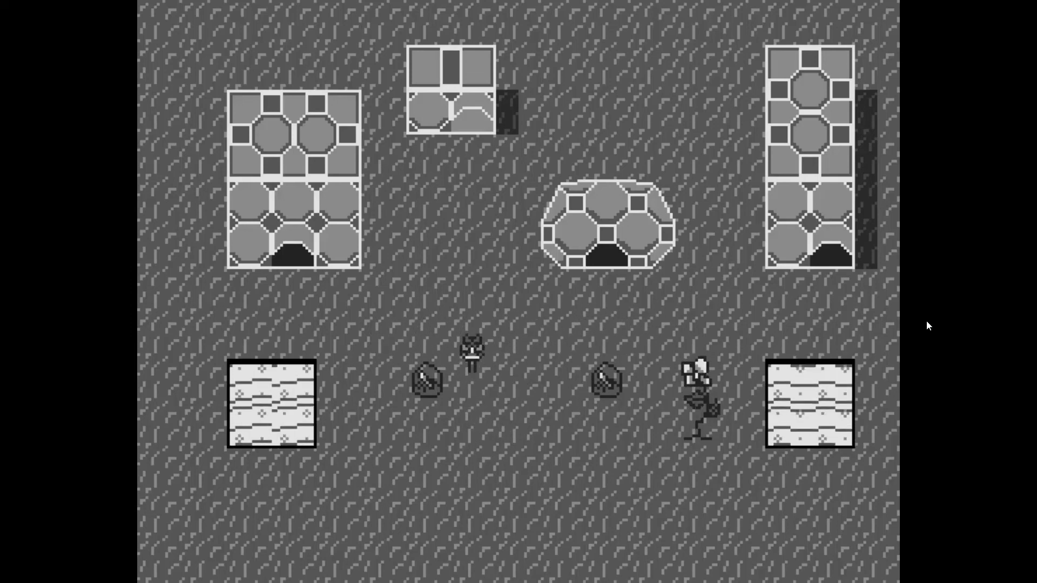
pyautogui.press('Left')
pyautogui.press('Down')
pyautogui.press('Right')
pyautogui.press('Right')
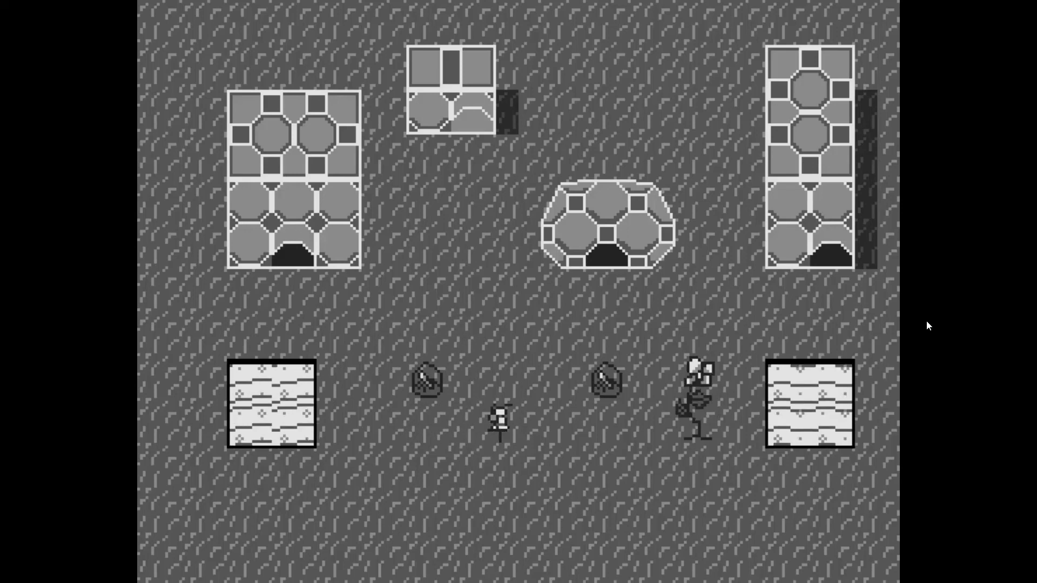
pyautogui.press('Up')
pyautogui.press('Right')
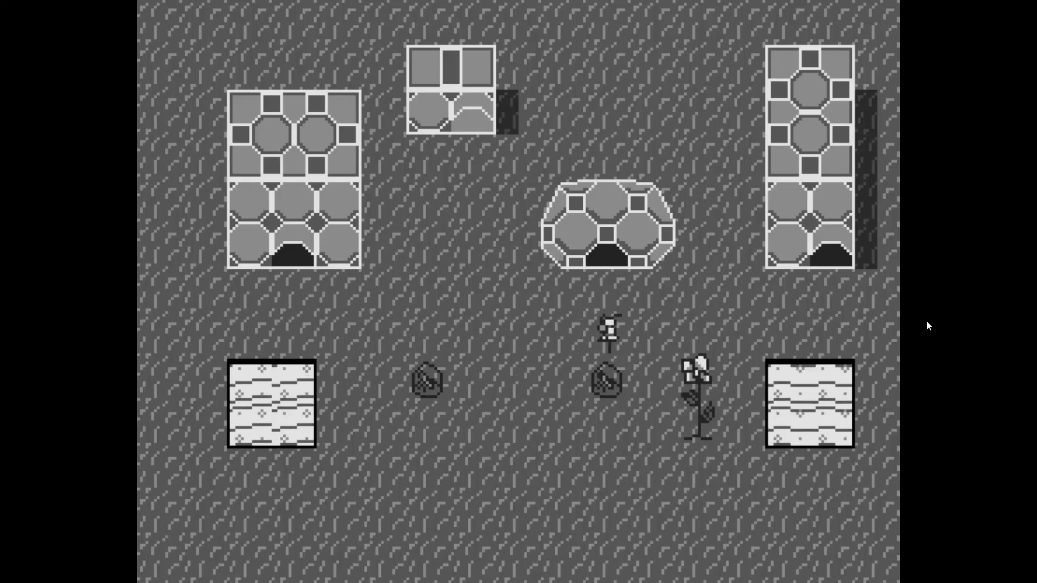